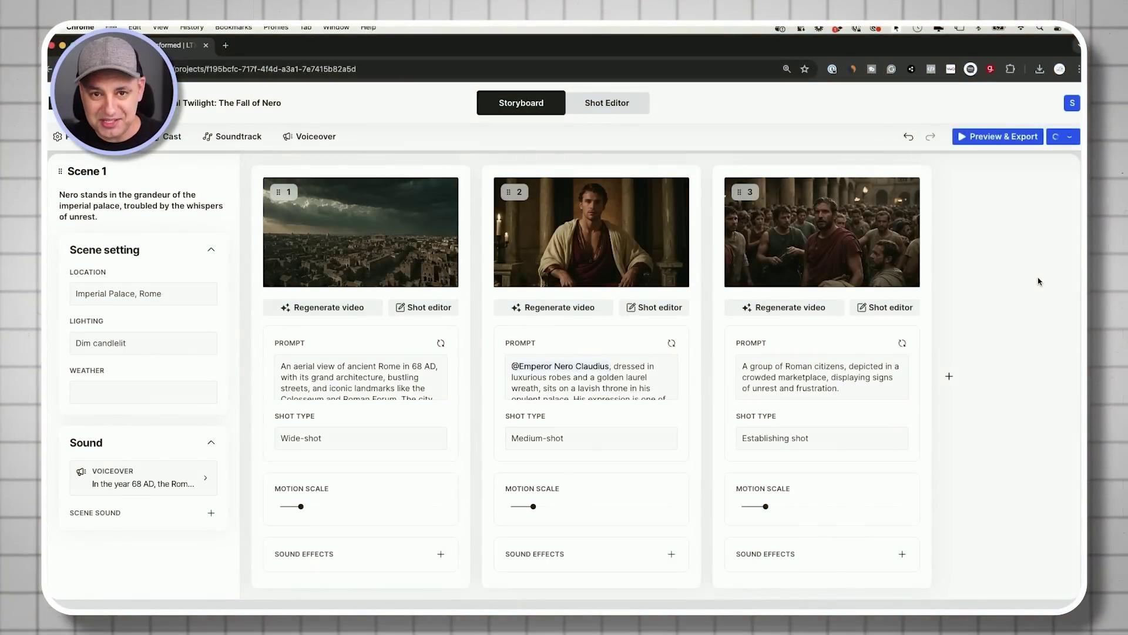
Scroll through the Nero storyboard to review its scenes.
scroll(1038, 281, down, 5)
scroll(1038, 282, down, 10)
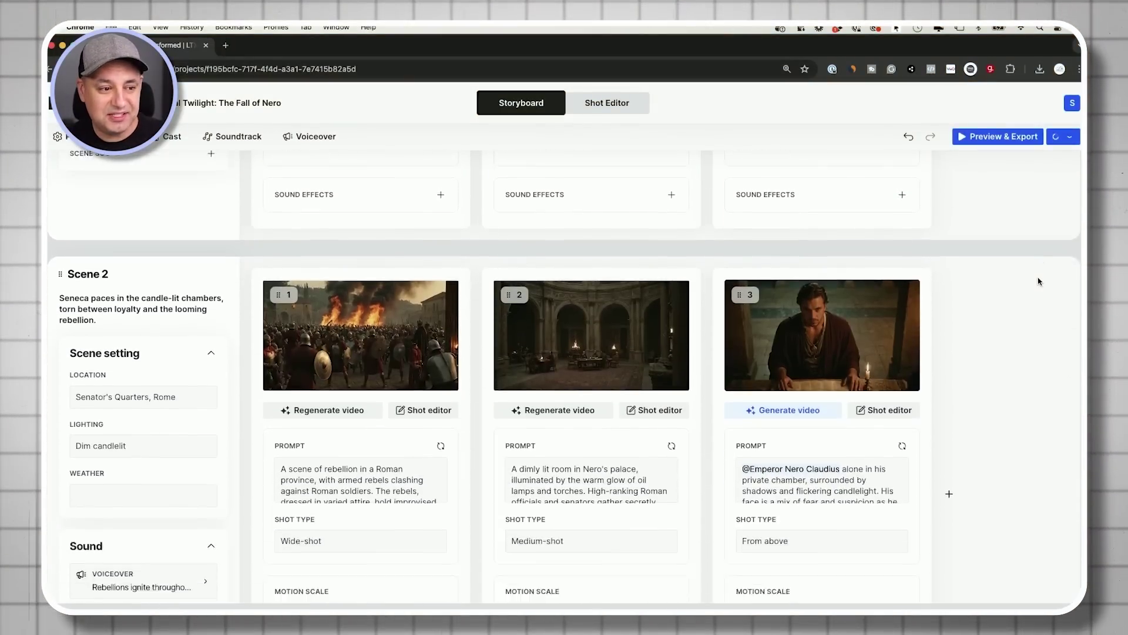
scroll(1038, 282, down, 5)
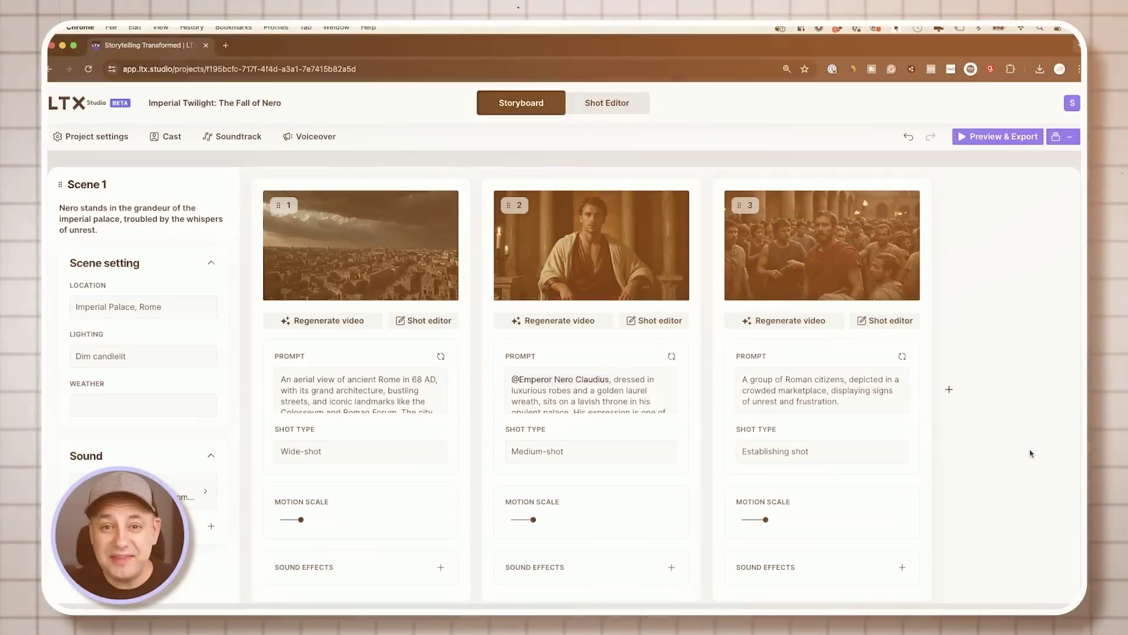
scroll(1025, 459, down, 5)
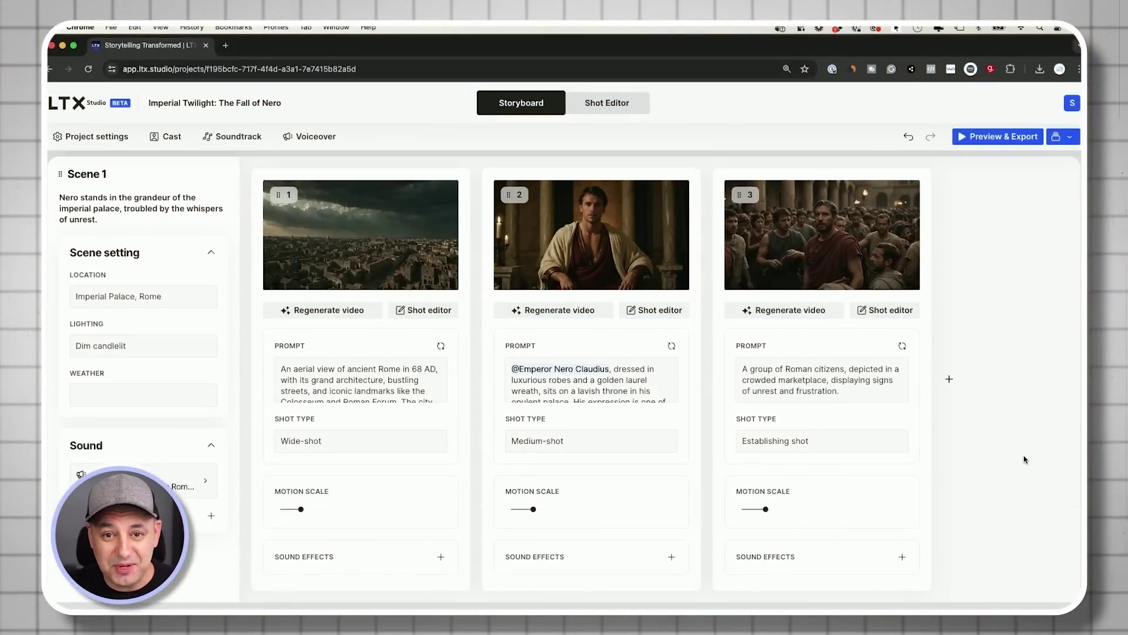
scroll(1025, 460, down, 6)
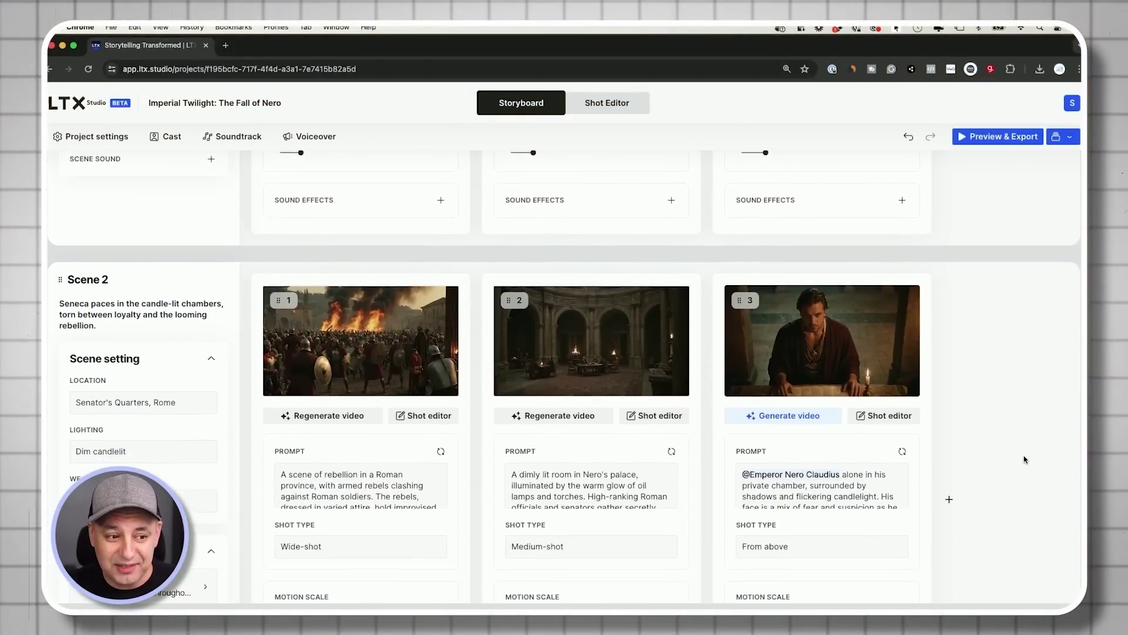
scroll(1026, 460, down, 4)
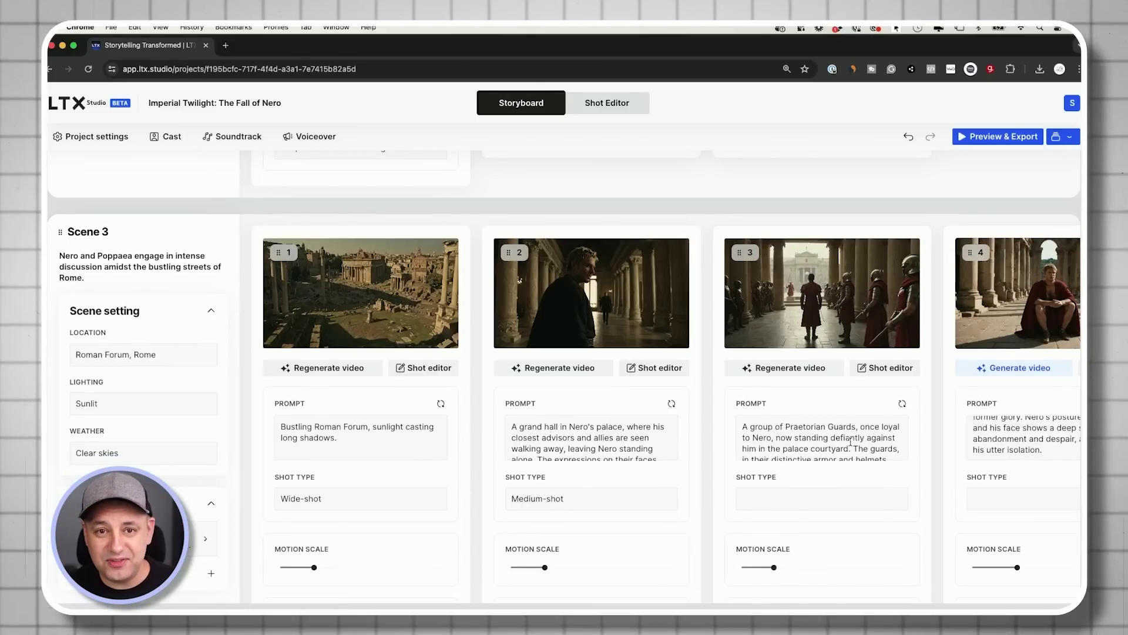
scroll(851, 442, up, 15)
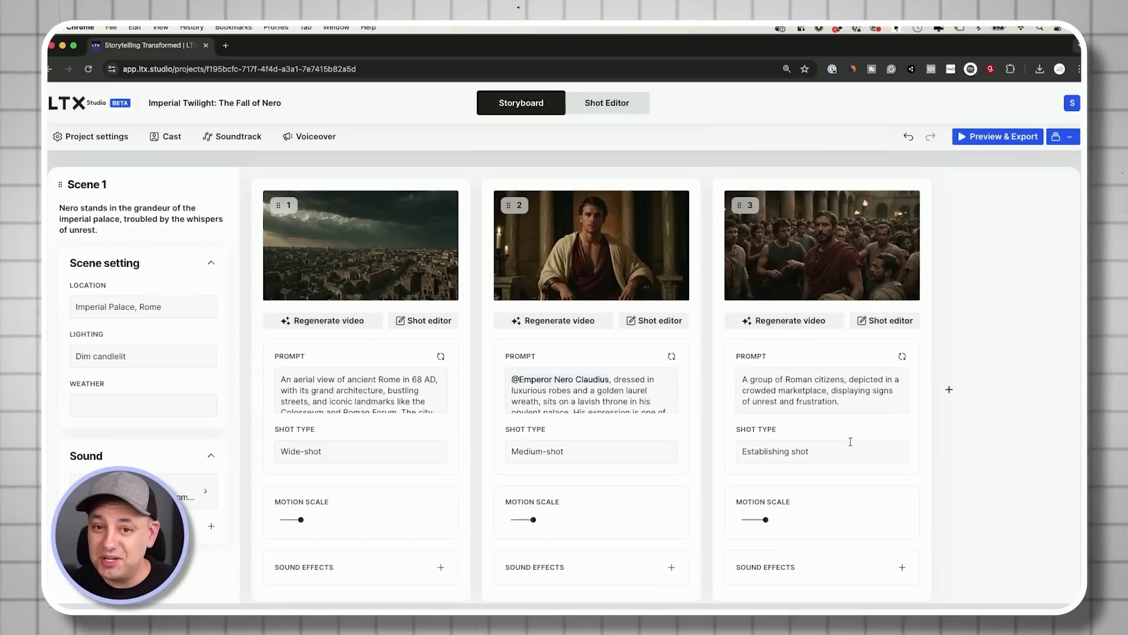
Look over the soundtrack and voiceover settings, then close the voiceover popover.
click(229, 142)
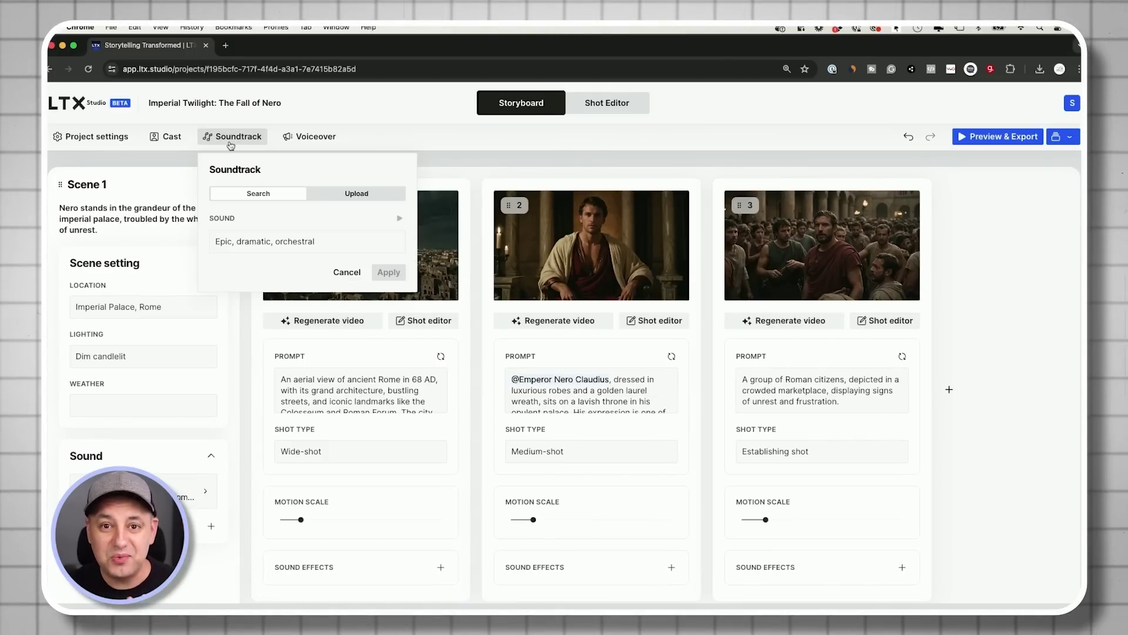
click(309, 137)
click(360, 136)
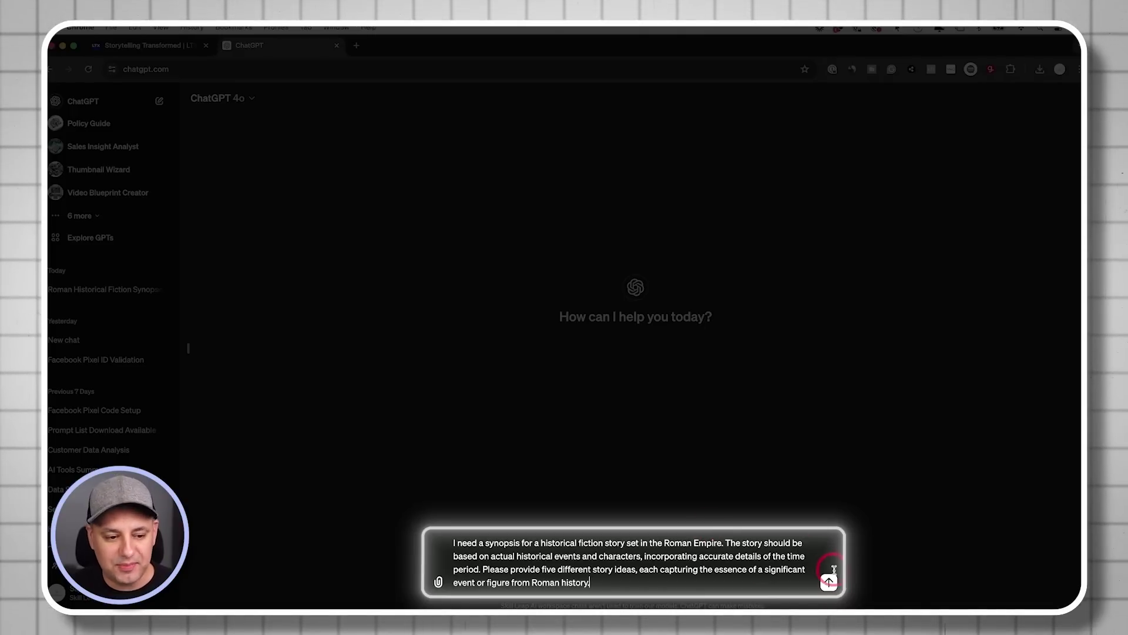
Send the request for five Roman Empire historical fiction ideas and read the response.
click(829, 580)
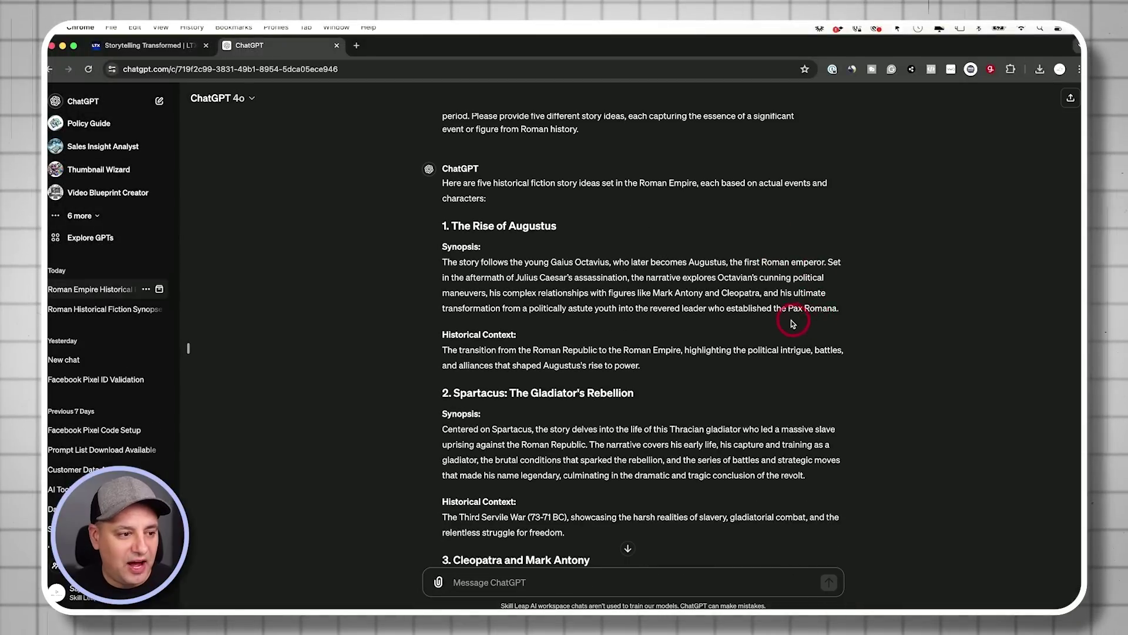
scroll(791, 322, down, 2)
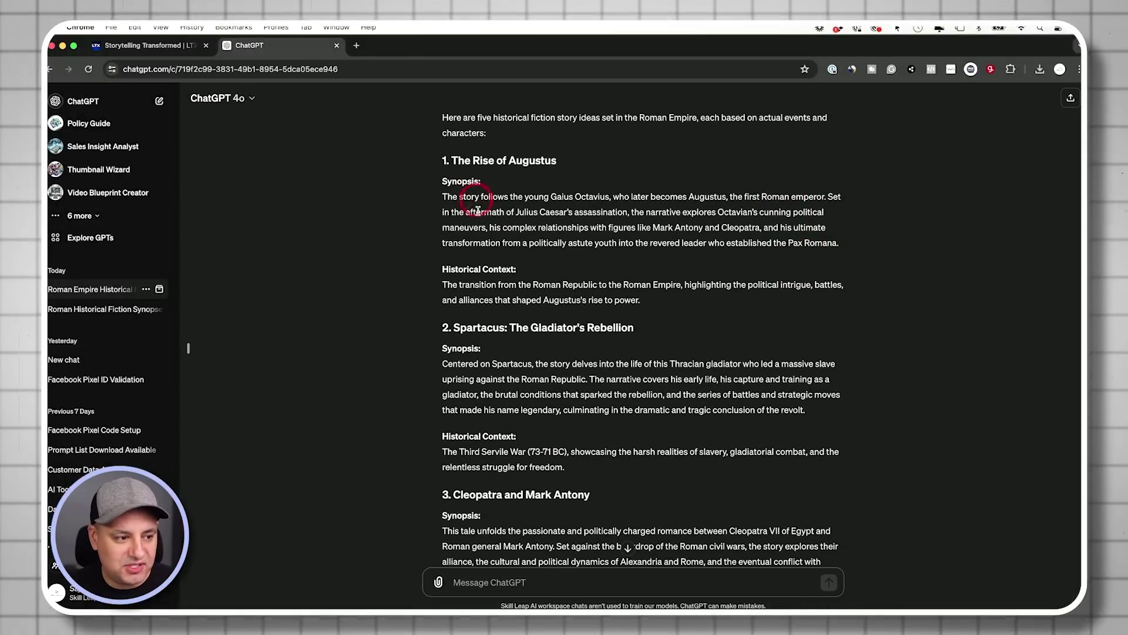
scroll(478, 194, down, 2)
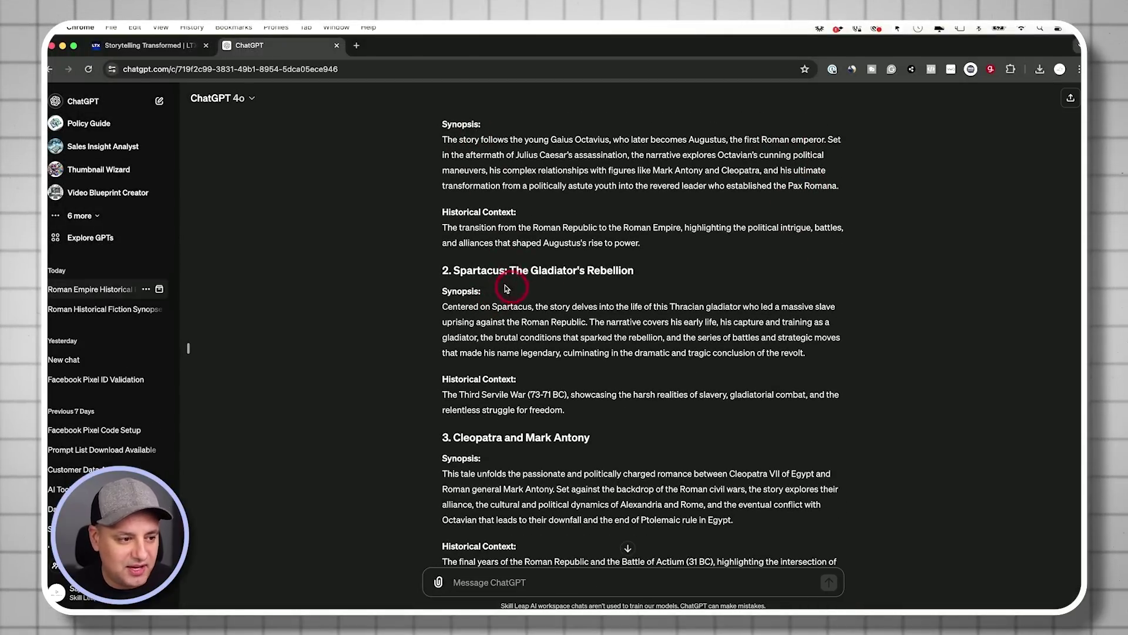
scroll(495, 298, down, 2)
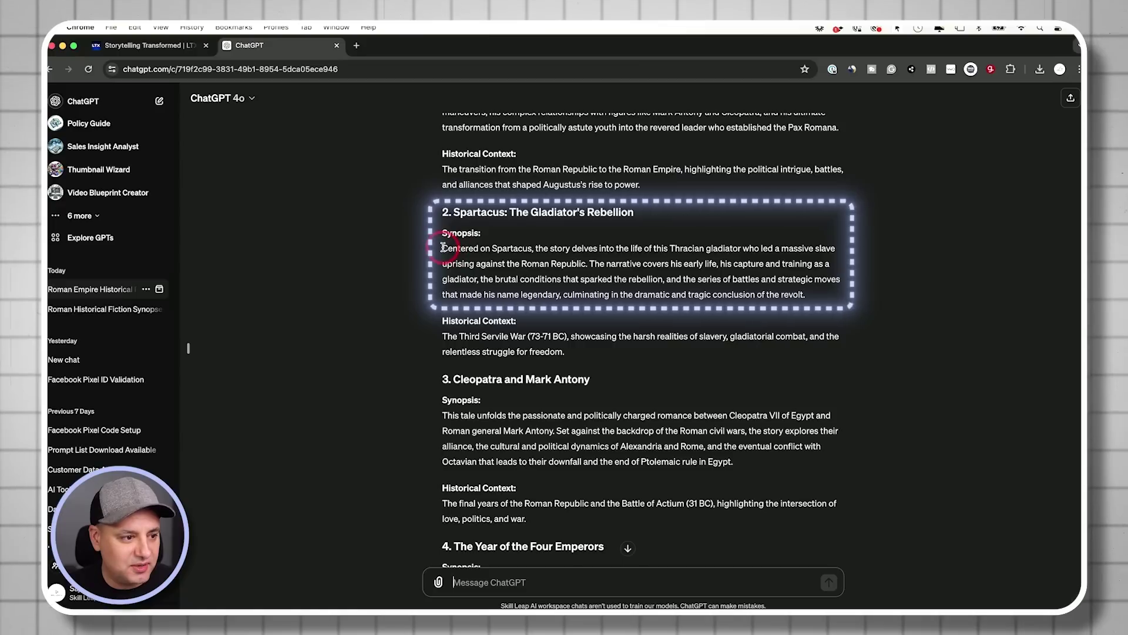
Copy the Spartacus: The Gladiator's Rebellion synopsis paragraph and return to LTX Studio.
drag(443, 247, 838, 295)
key(super+c)
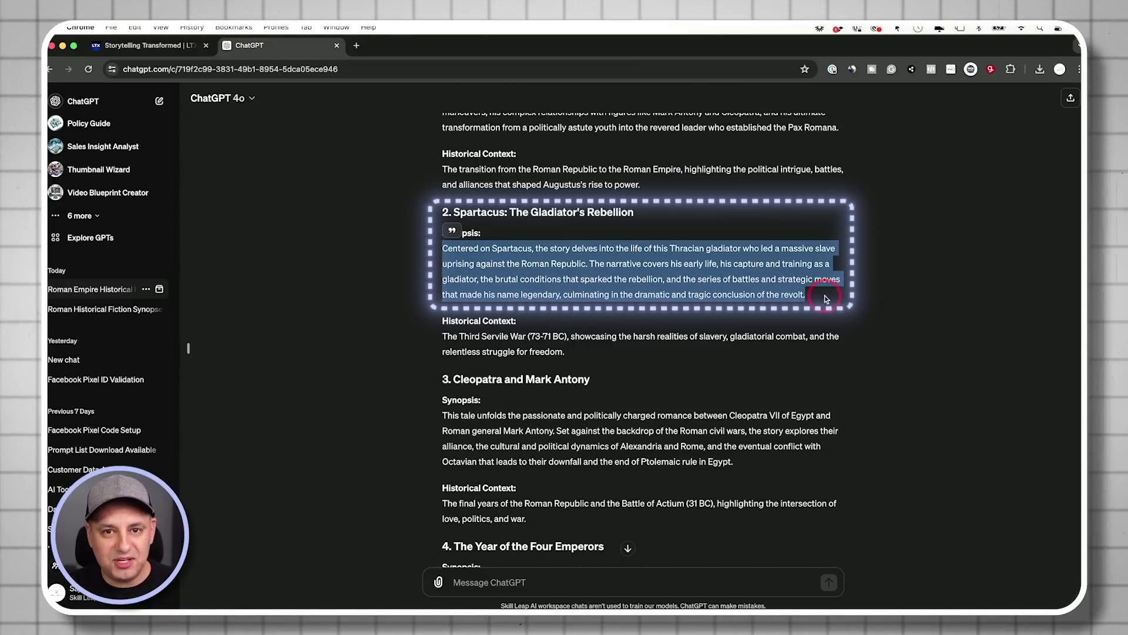
scroll(792, 315, down, 6)
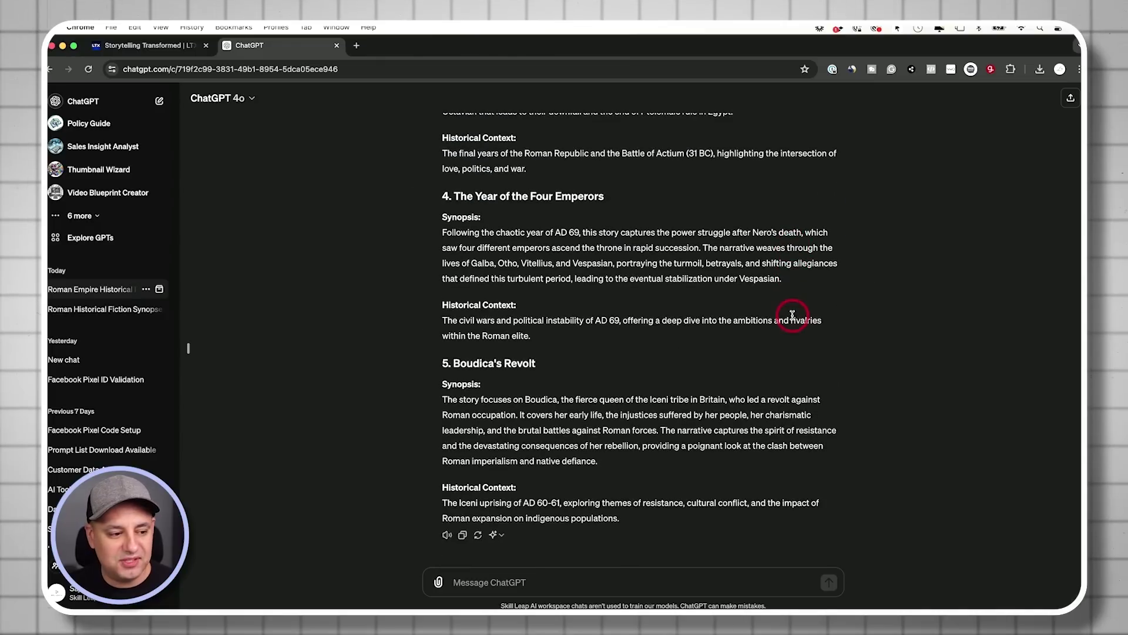
click(136, 47)
Paste the Spartacus synopsis as the film idea and generate the story and cast.
key(super+v)
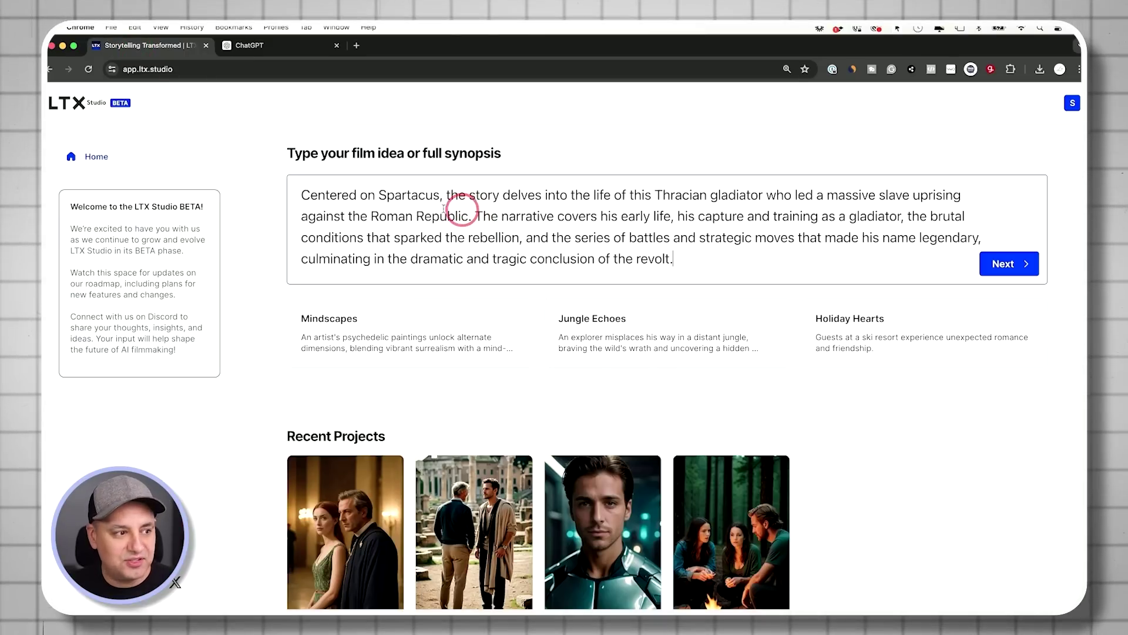
click(1014, 272)
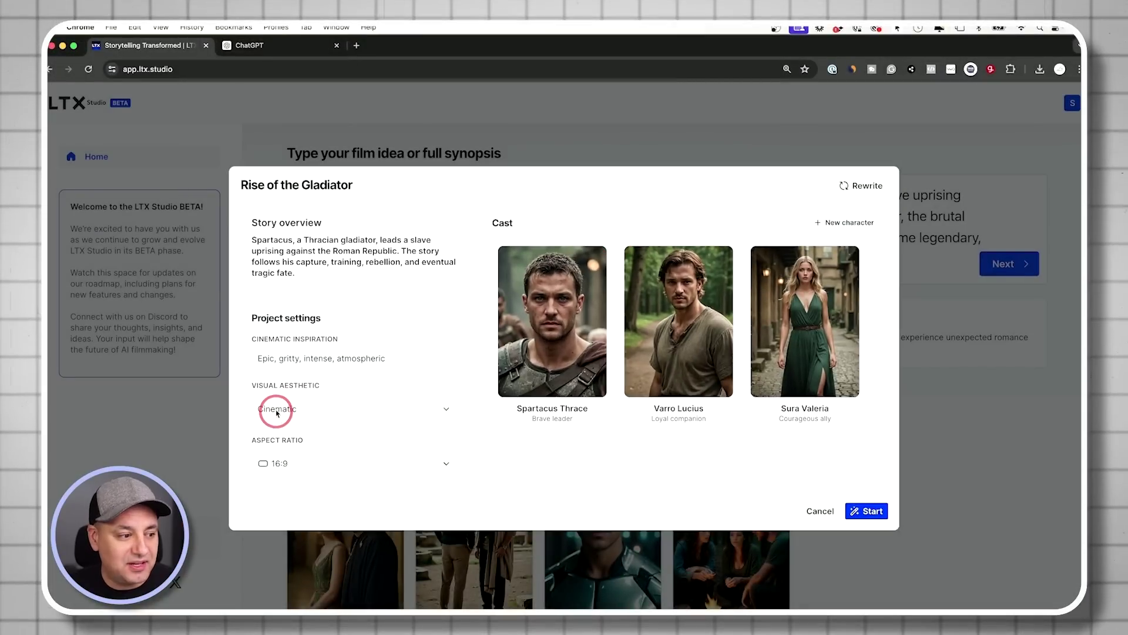
click(300, 410)
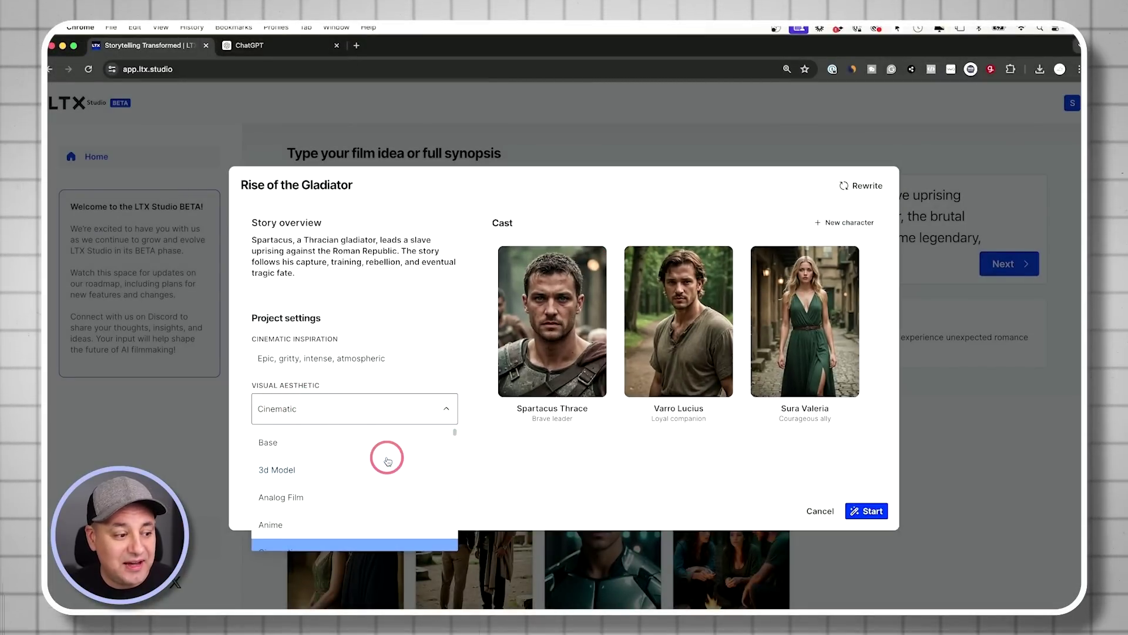
scroll(387, 461, down, 2)
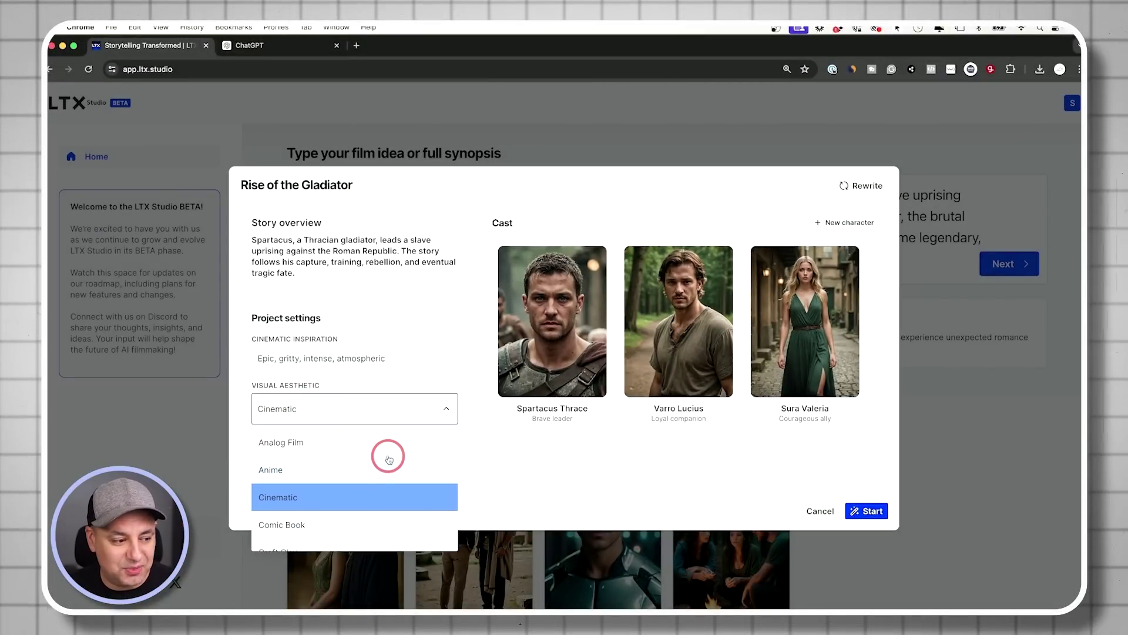
scroll(333, 507, up, 2)
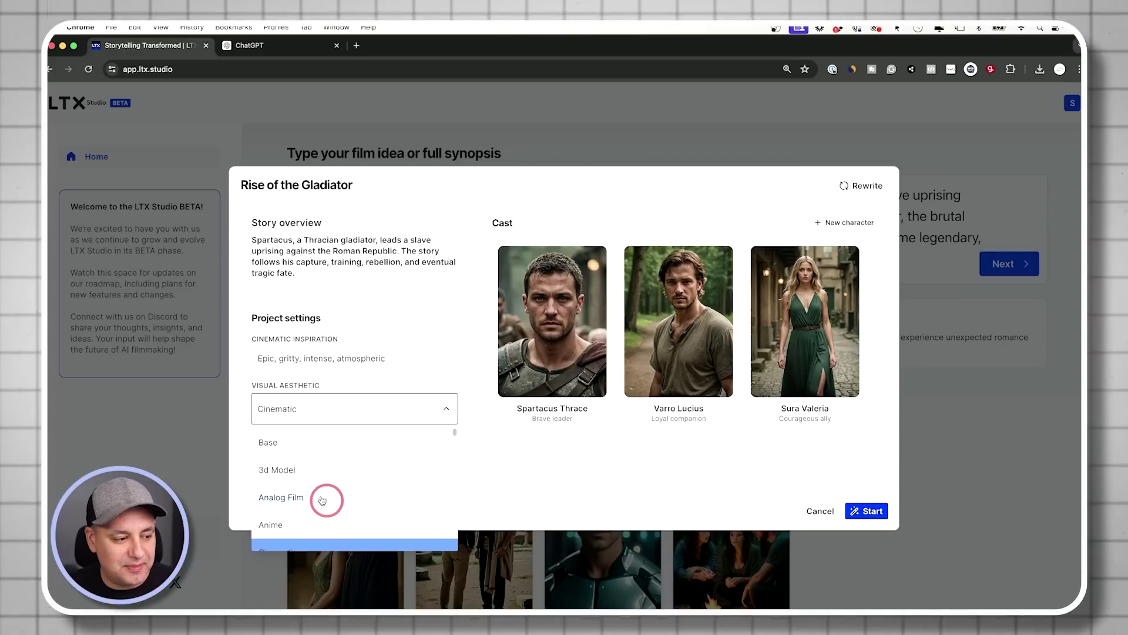
scroll(312, 452, down, 2)
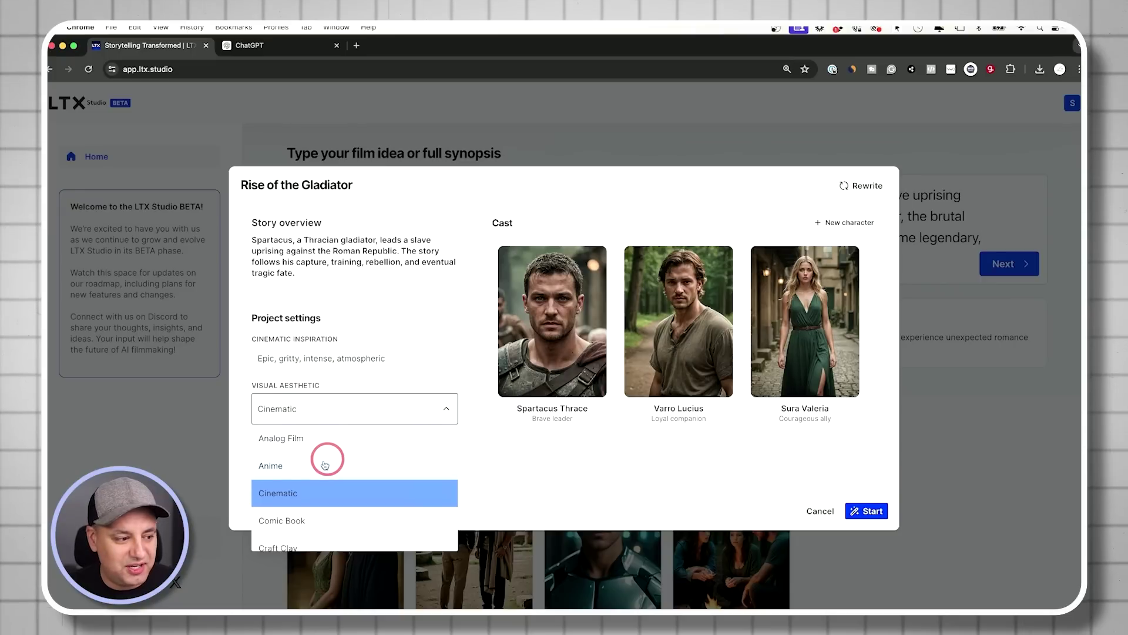
scroll(353, 479, down, 4)
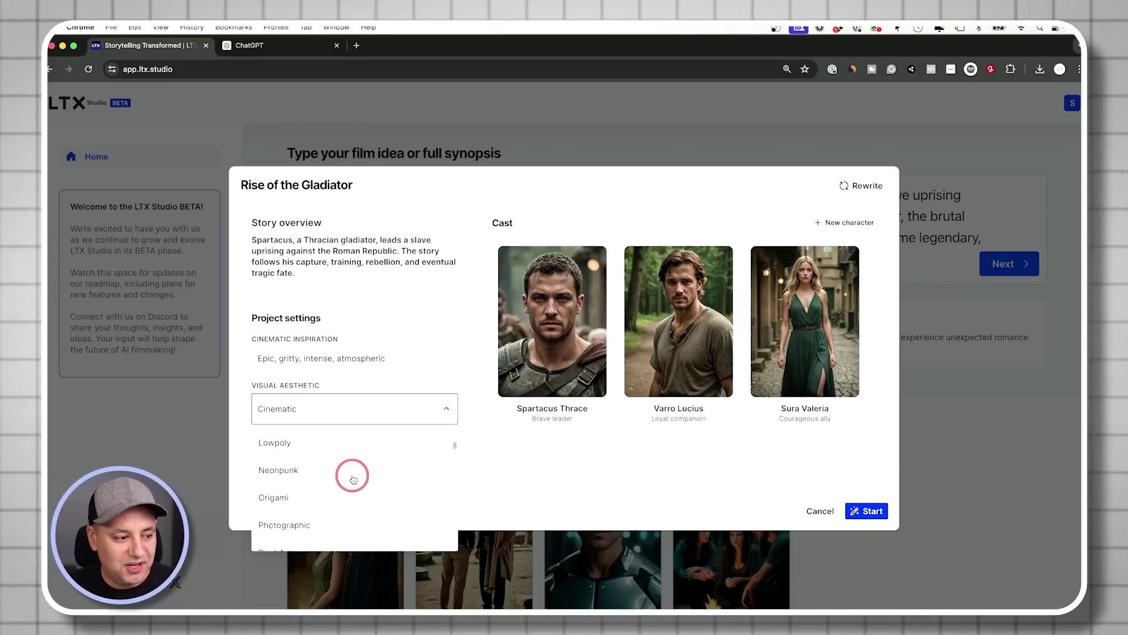
key(Escape)
click(308, 464)
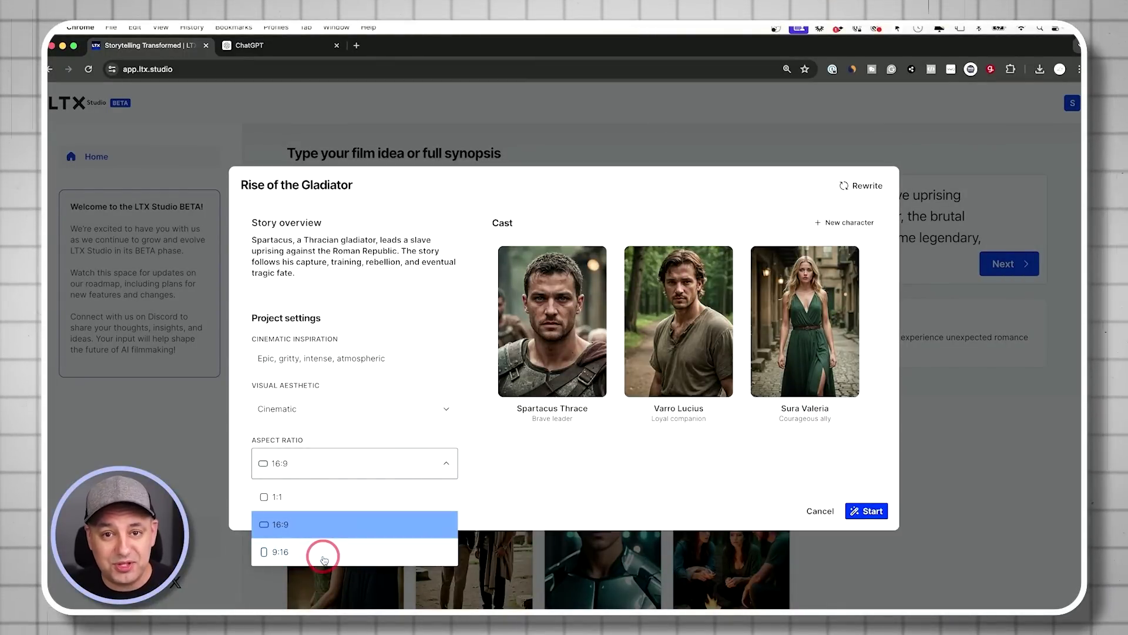
click(334, 527)
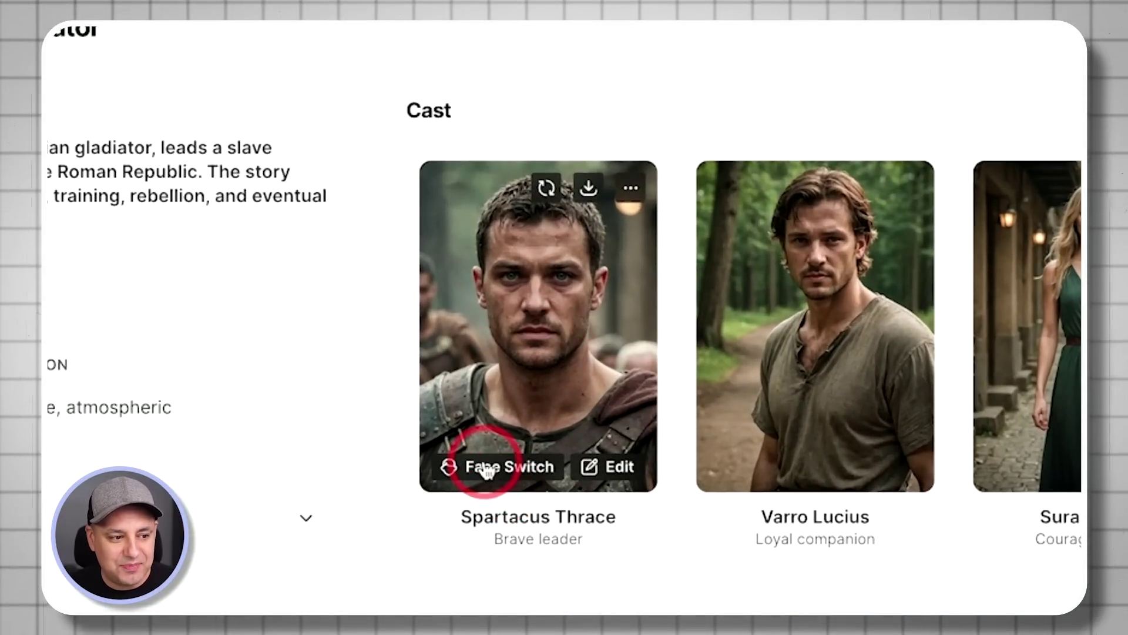
Start a Face Switch for Spartacus Thrace and upload a close-up face photo.
click(500, 470)
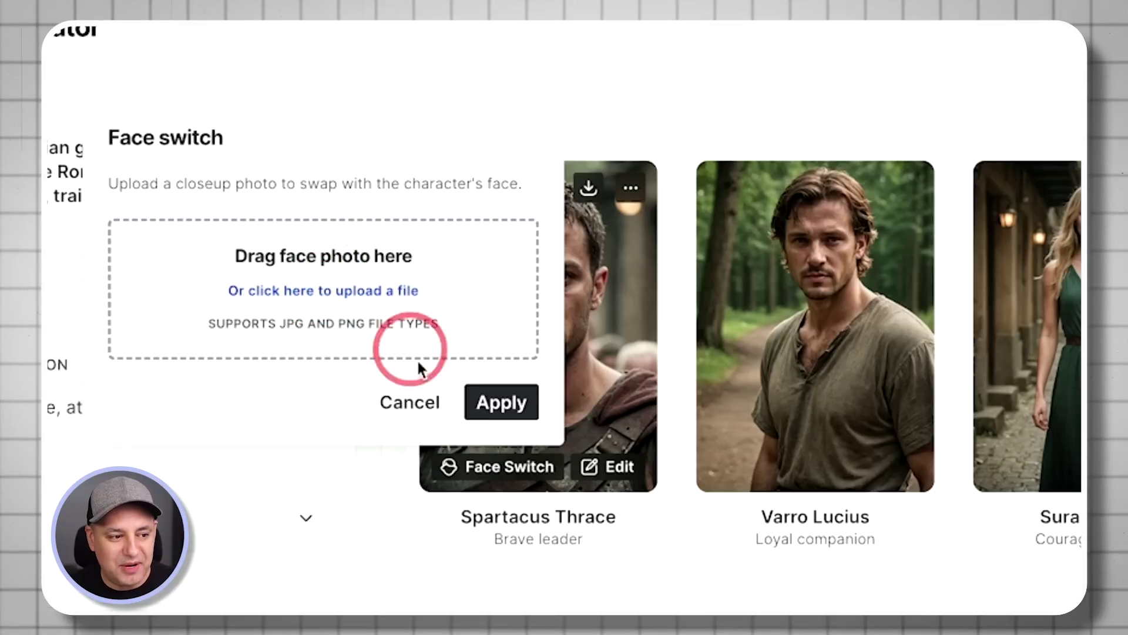
click(432, 402)
click(521, 477)
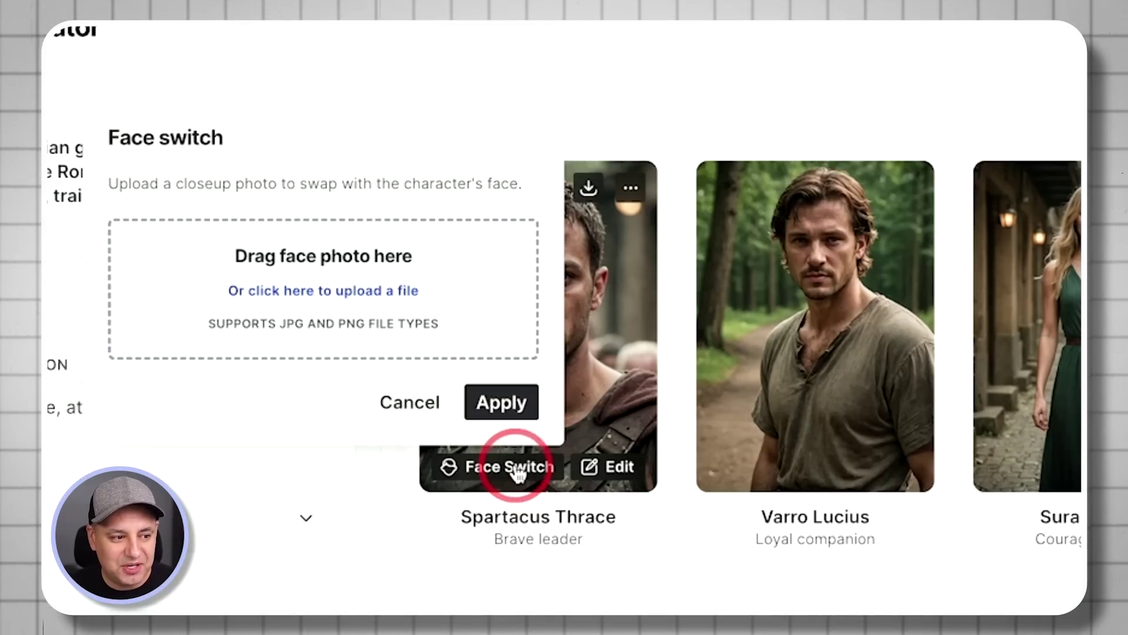
click(291, 302)
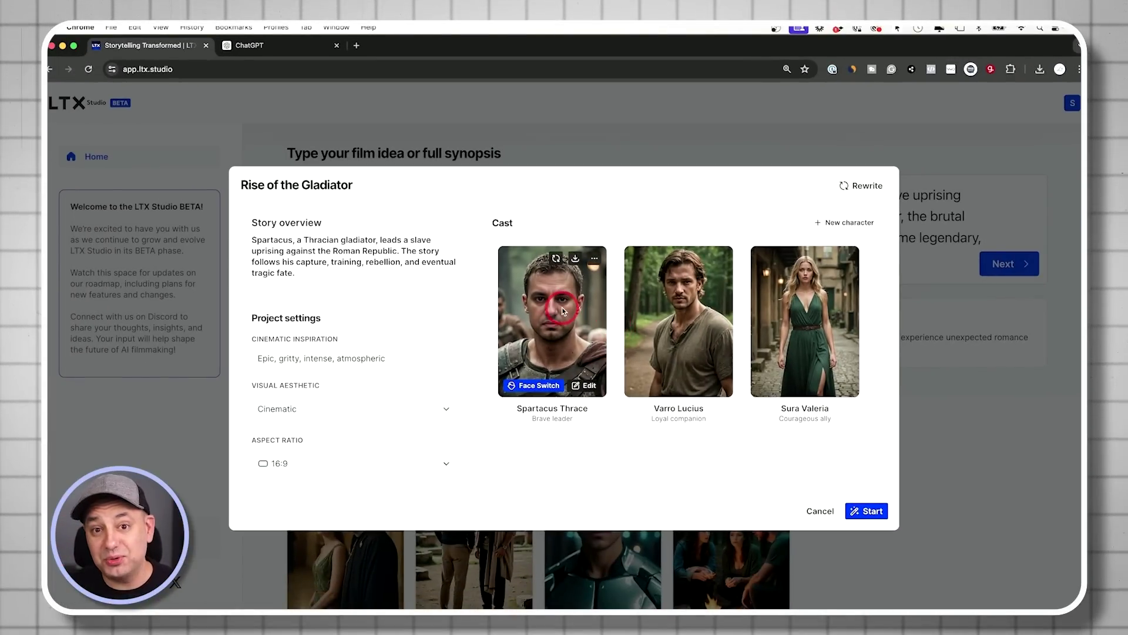
click(520, 394)
Apply the new face, close Spartacus's character editor unchanged, and start storyboard generation.
click(535, 358)
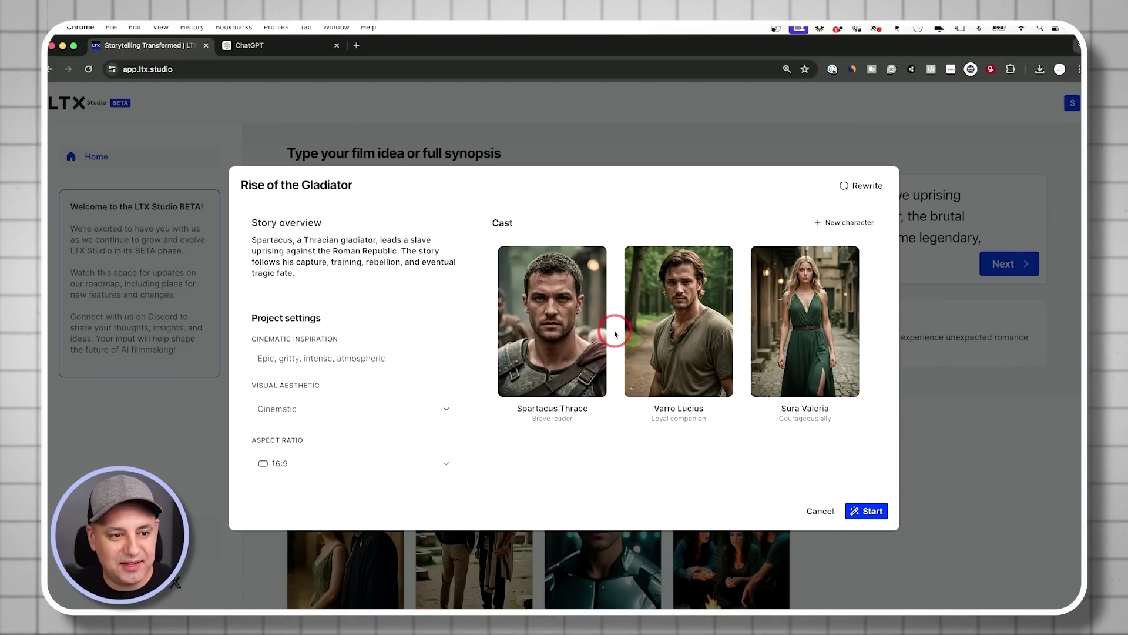
click(584, 386)
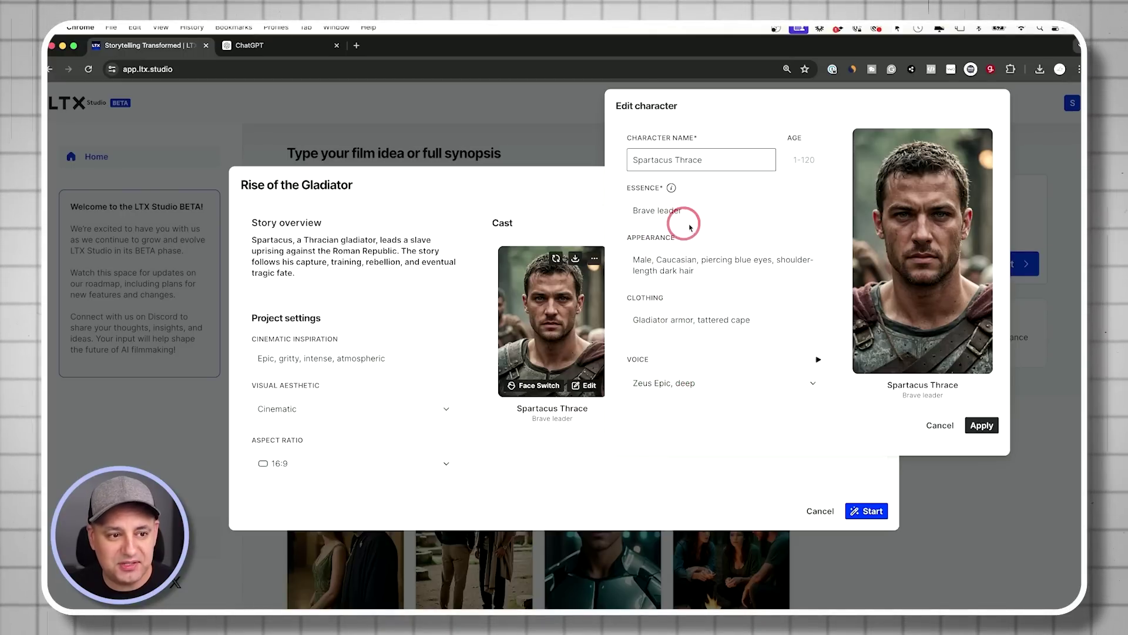
click(944, 428)
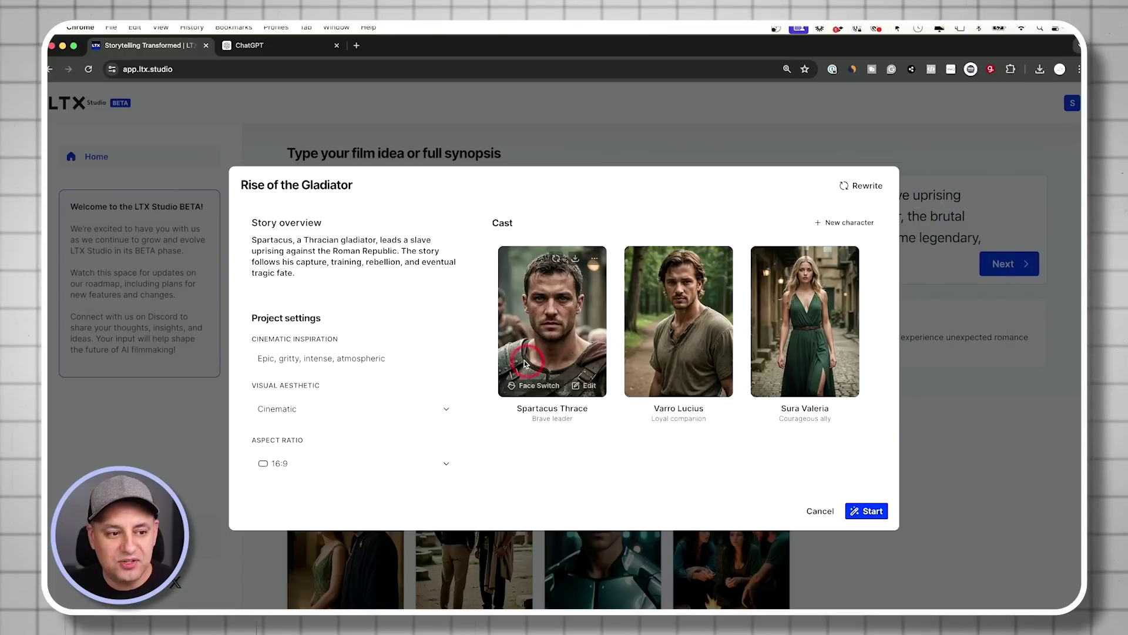
click(872, 511)
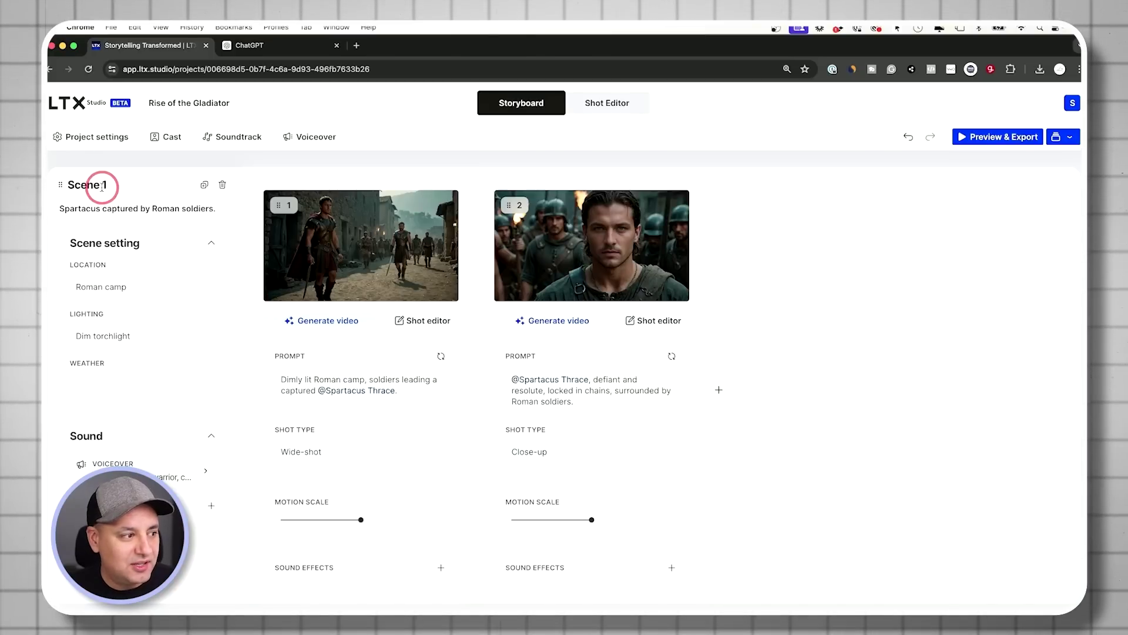
Scroll through Scenes 1, 2 and 3 of the generated storyboard.
scroll(153, 249, down, 6)
scroll(153, 250, down, 6)
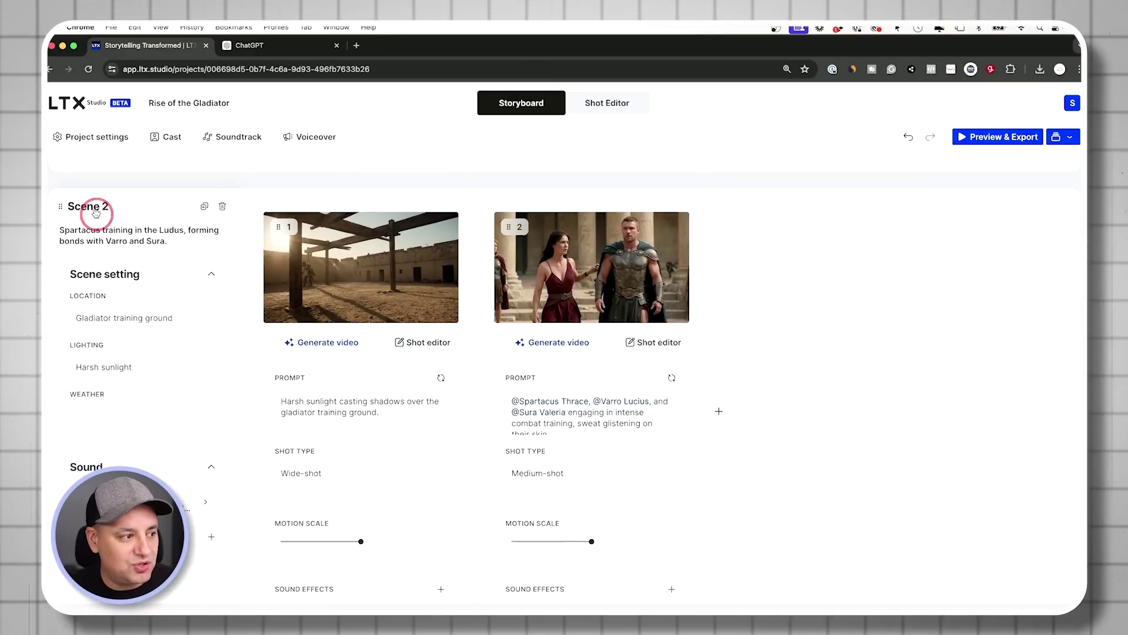
scroll(173, 353, up, 12)
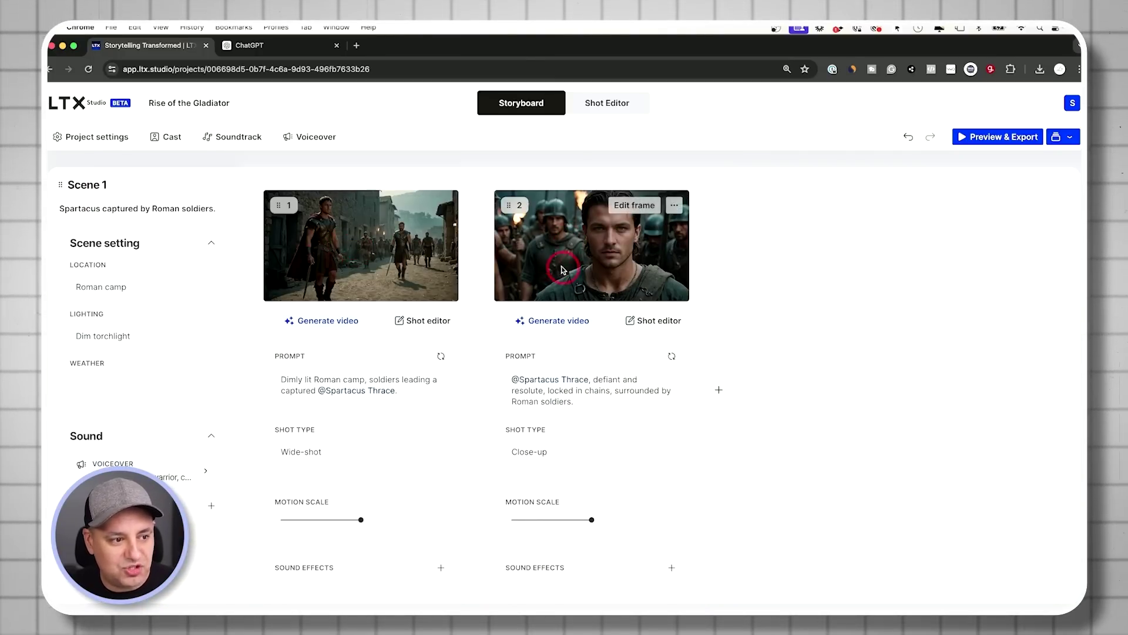
scroll(564, 265, down, 5)
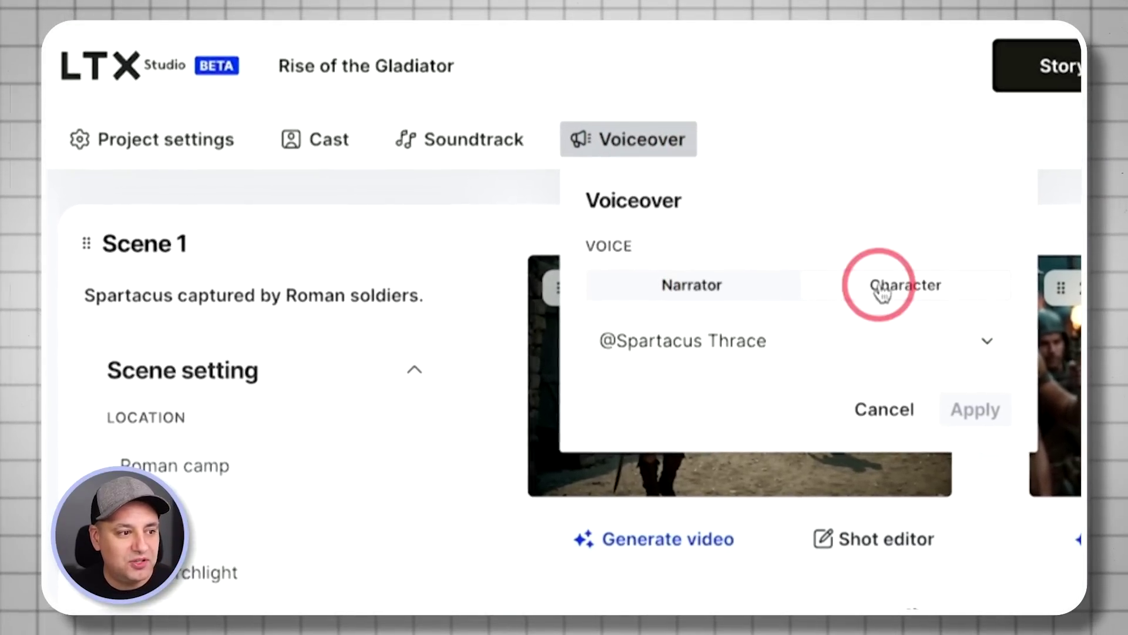
Set a Narrator voiceover with the Sir Knight, confident voice after previewing Nicole, whisper.
click(688, 285)
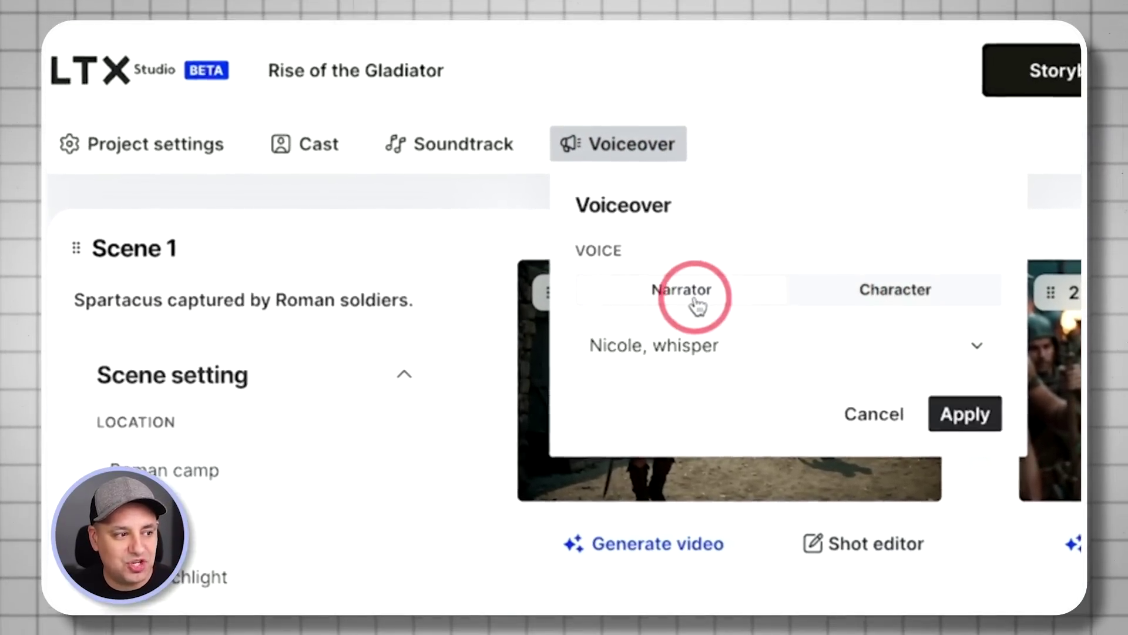
click(923, 345)
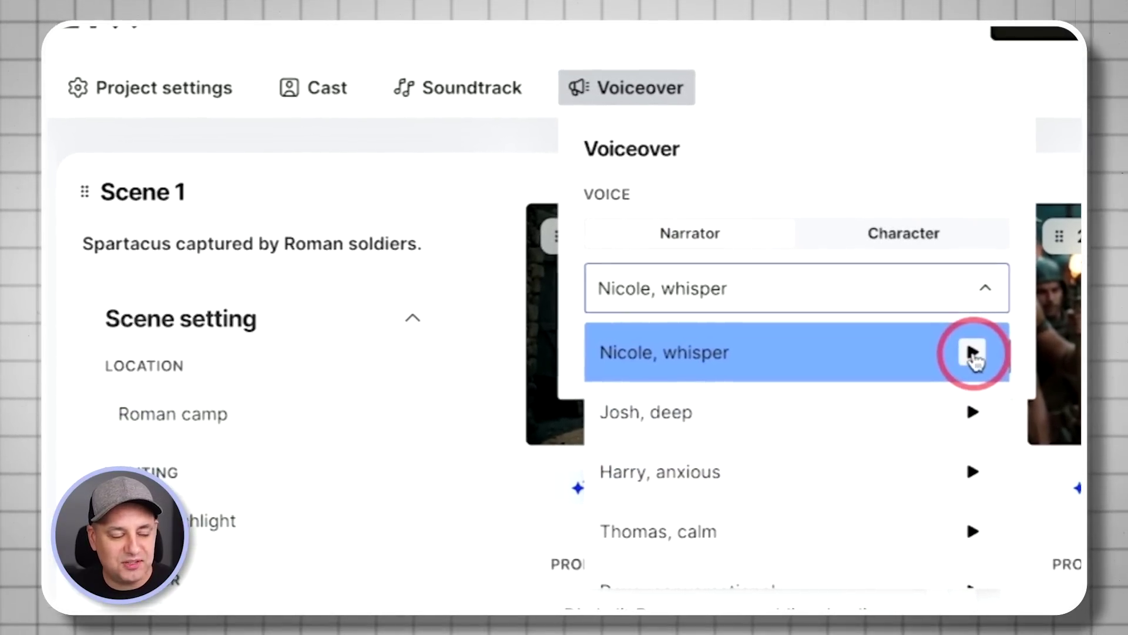
click(973, 354)
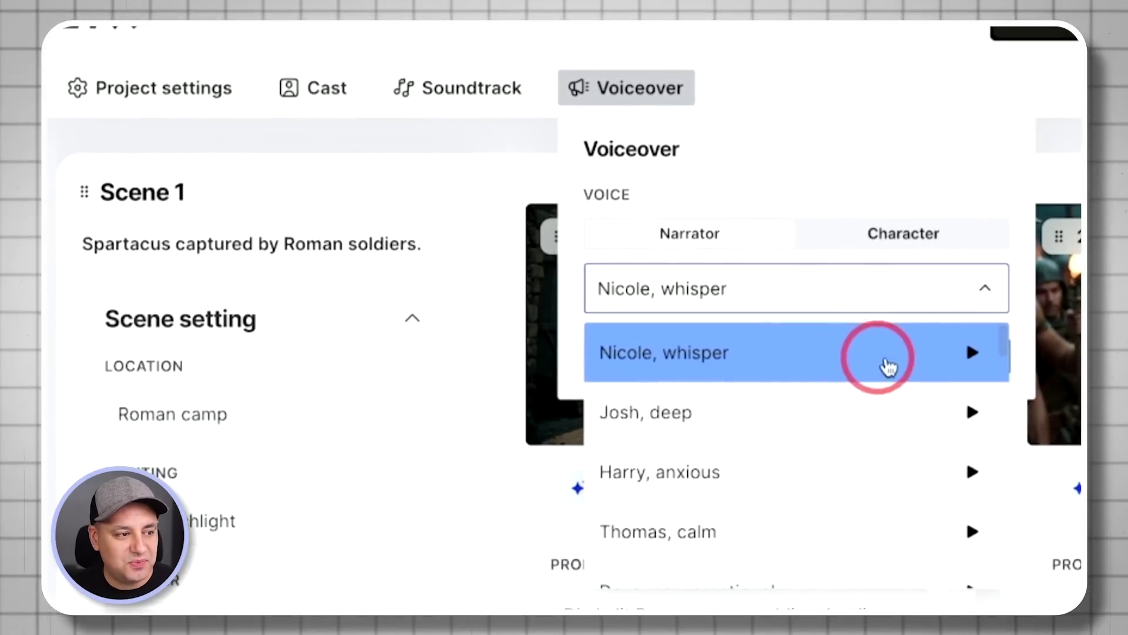
scroll(919, 370, down, 10)
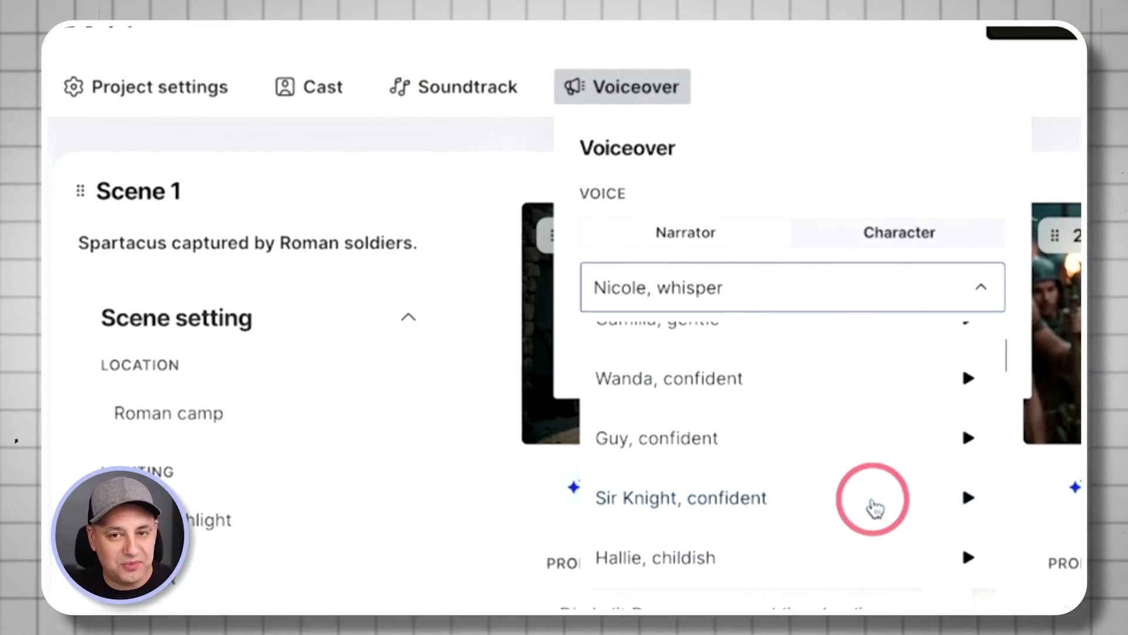
click(971, 496)
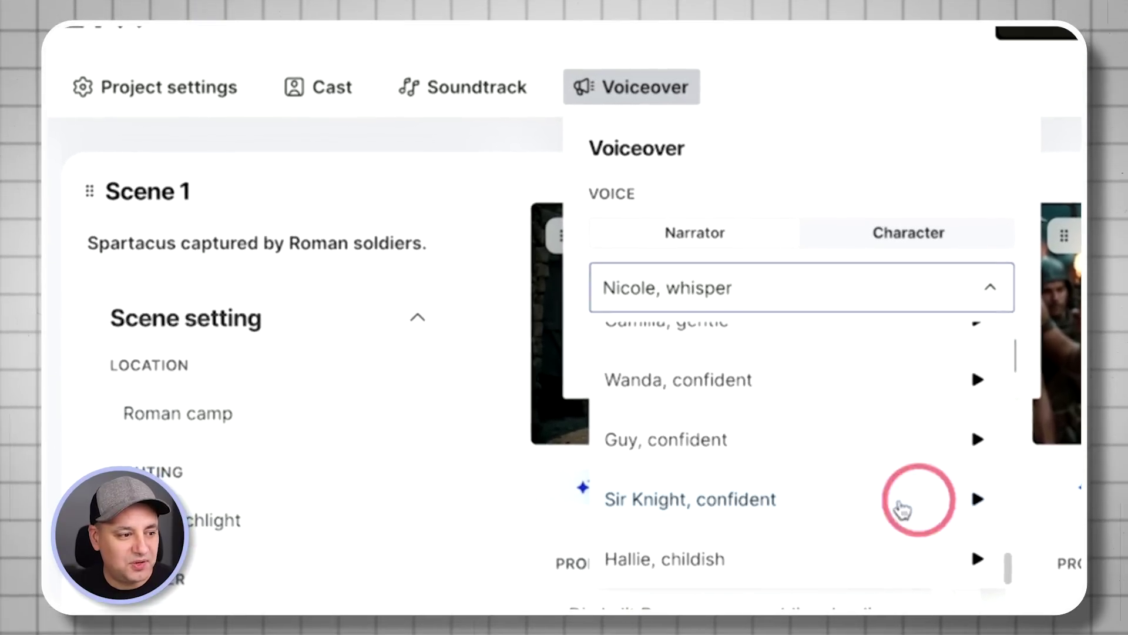
click(685, 501)
click(978, 356)
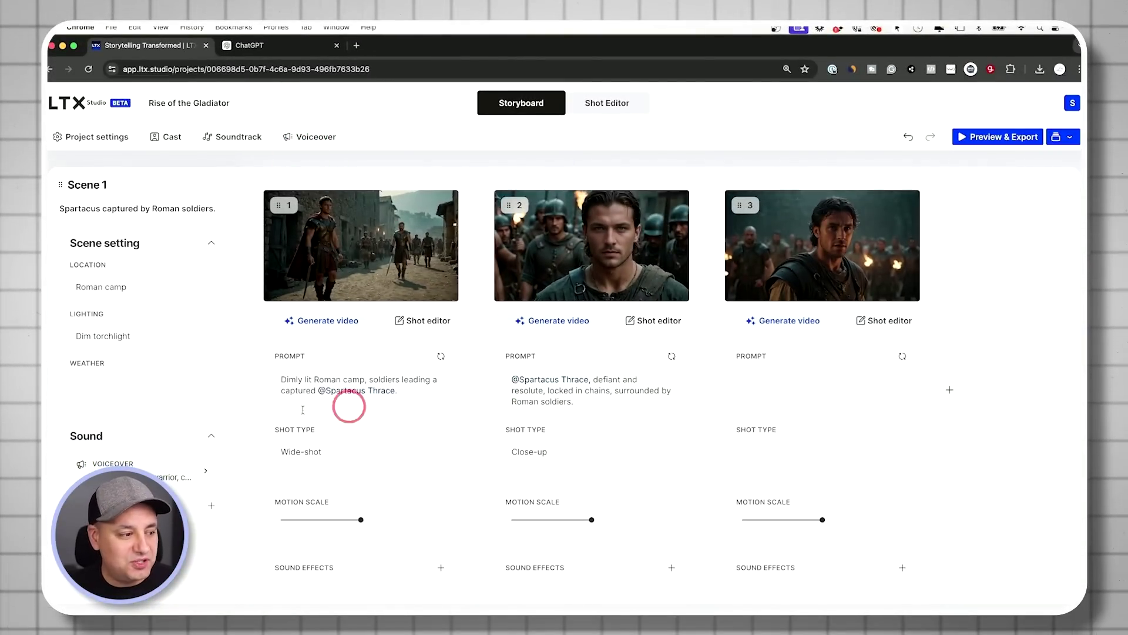
Open Scene 1's voiceover card to read its current narration.
scroll(258, 403, down, 2)
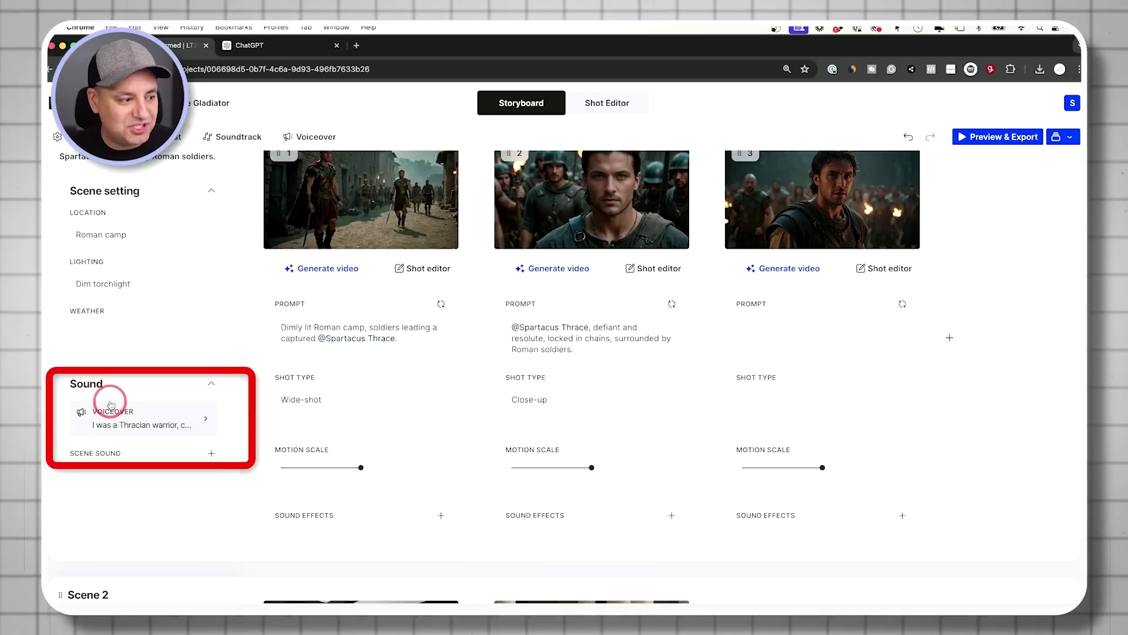
click(118, 416)
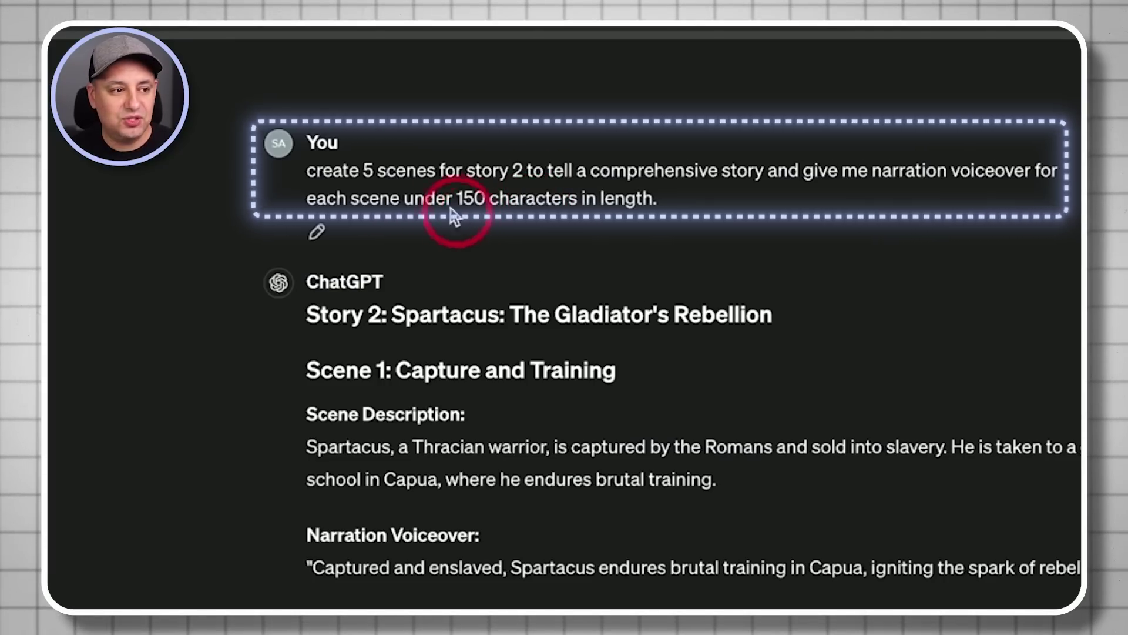
Replace Scene 1's narration with ChatGPT's "Captured and enslaved…" line.
drag(445, 257, 827, 263)
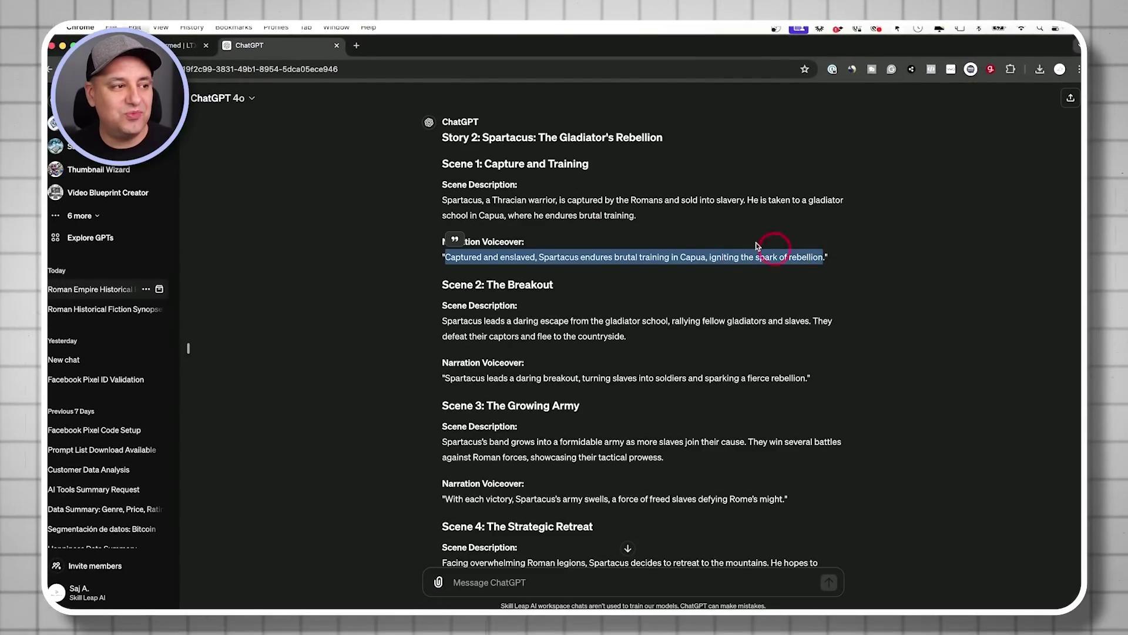
click(176, 46)
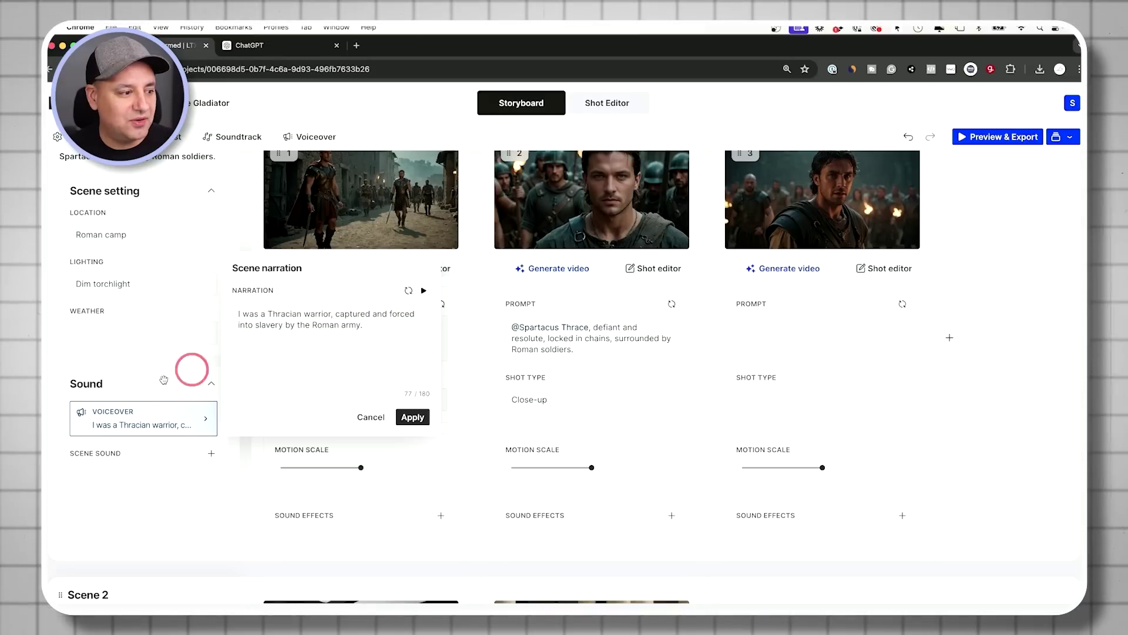
click(171, 420)
click(144, 418)
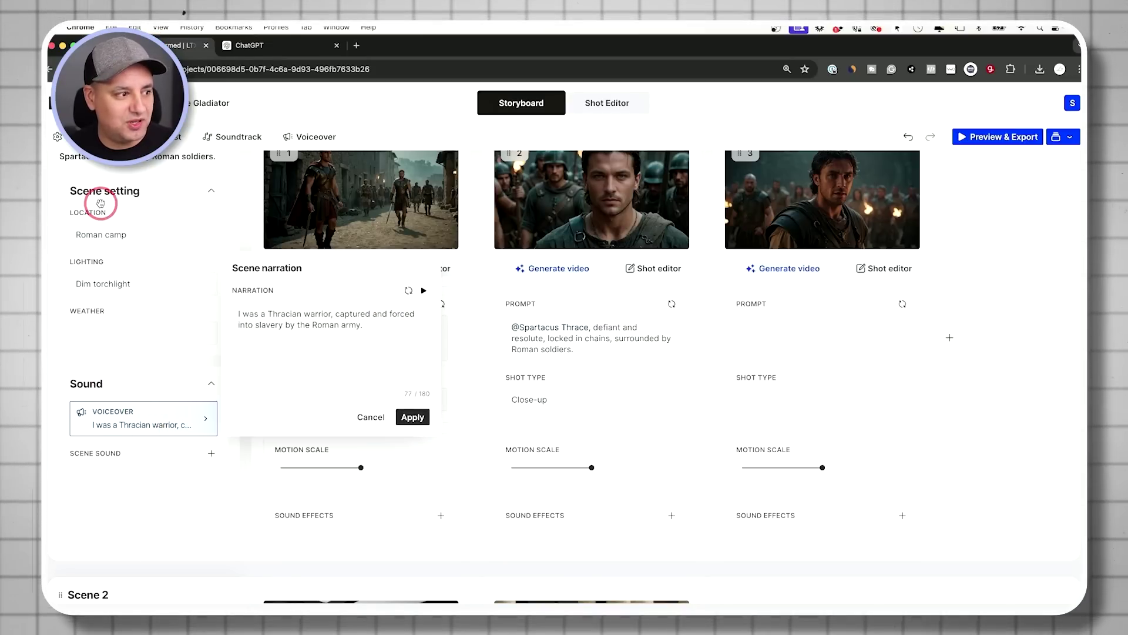
scroll(103, 204, up, 2)
click(328, 377)
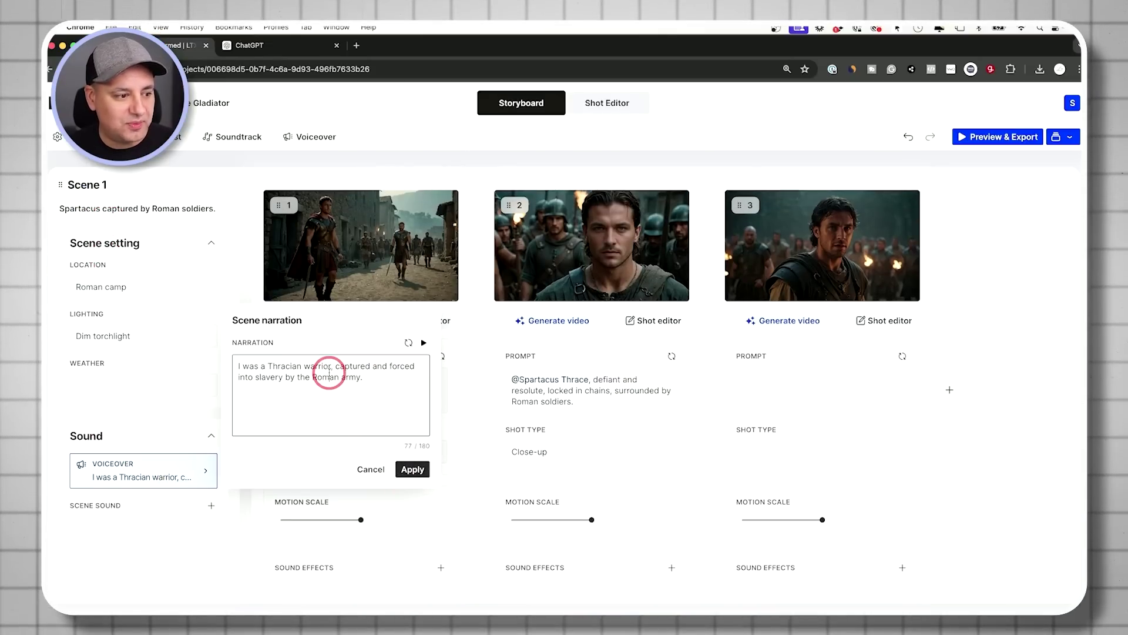
key(ctrl+a)
key(ctrl+v)
click(411, 469)
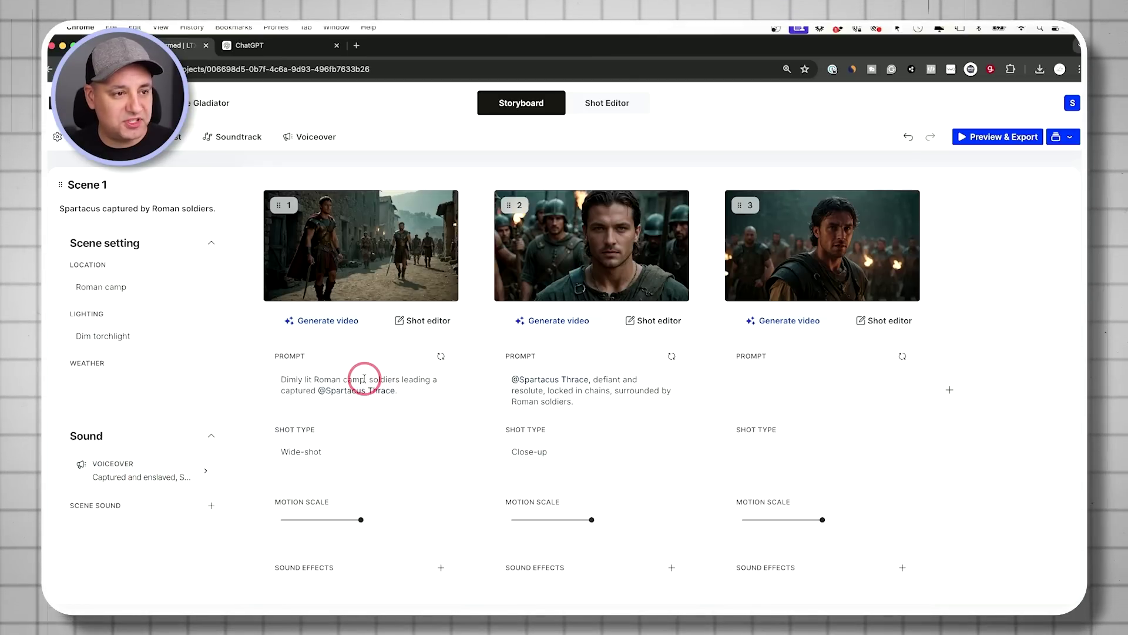
Replace Scene 2's narration with ChatGPT's "Spartacus leads a daring breakout…" line.
click(266, 53)
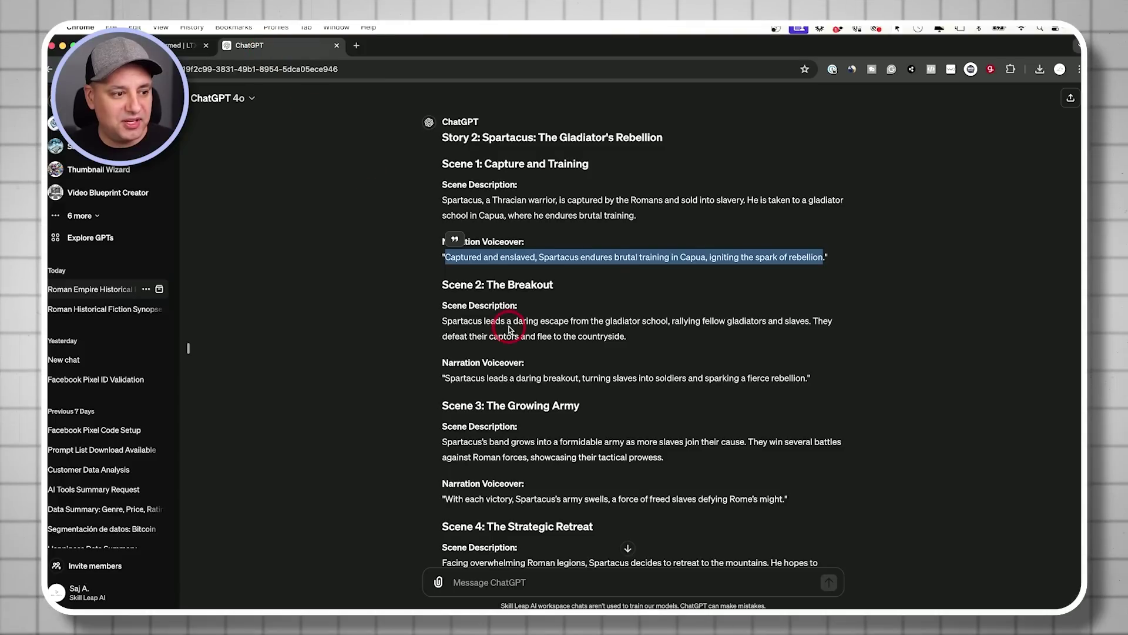
scroll(365, 294, down, 1)
scroll(477, 265, down, 1)
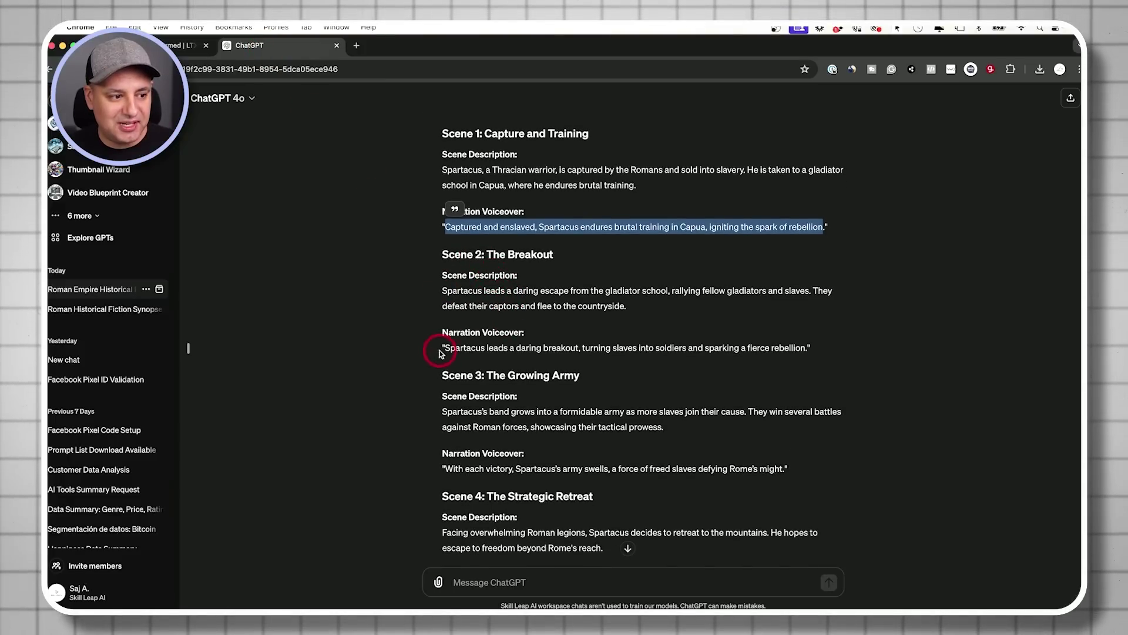
drag(446, 348, 810, 350)
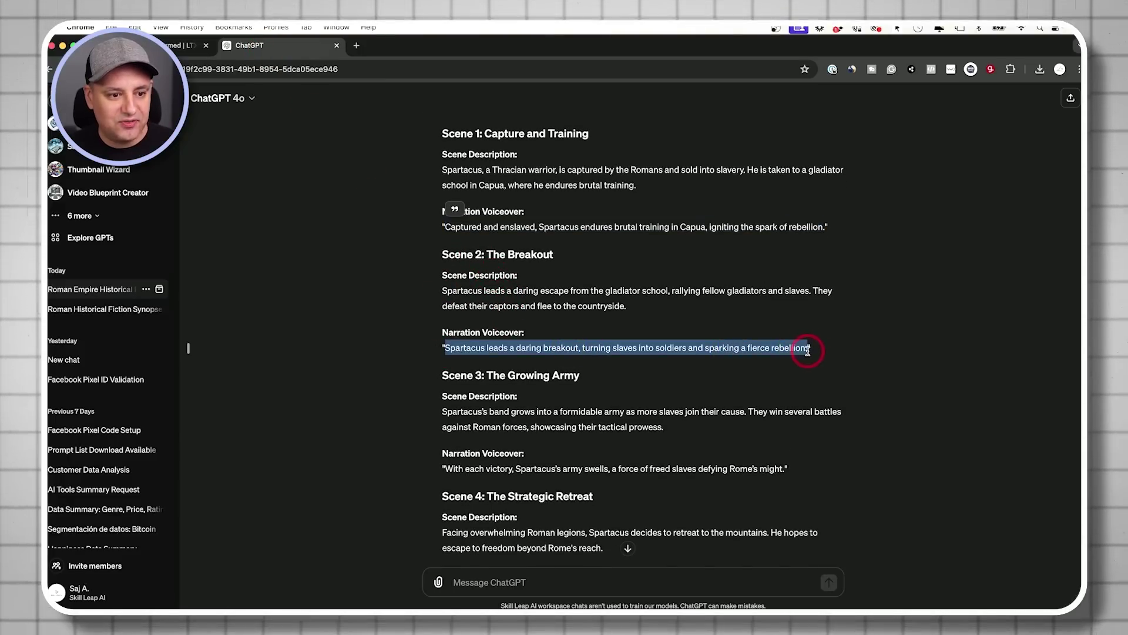
click(170, 45)
scroll(335, 322, down, 6)
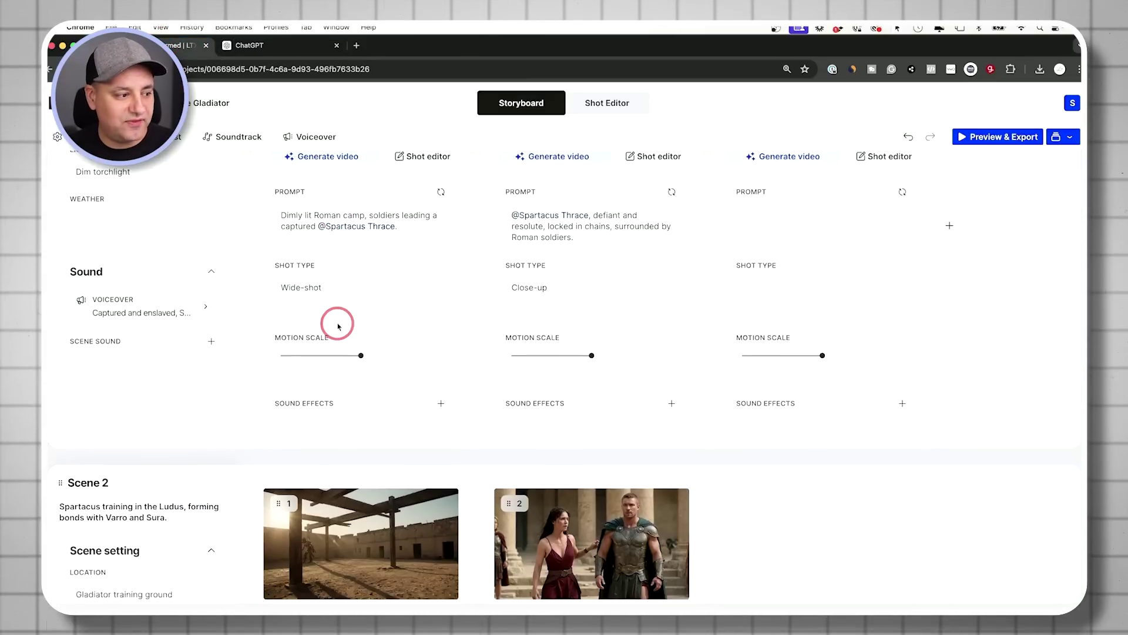
scroll(184, 378, down, 5)
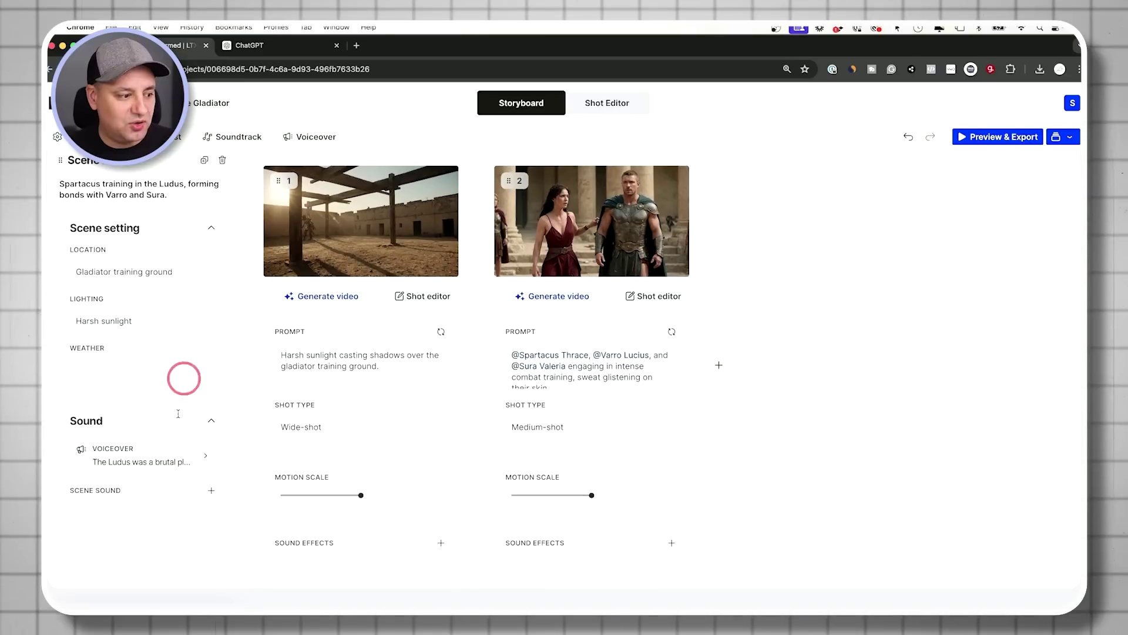
click(146, 466)
click(331, 391)
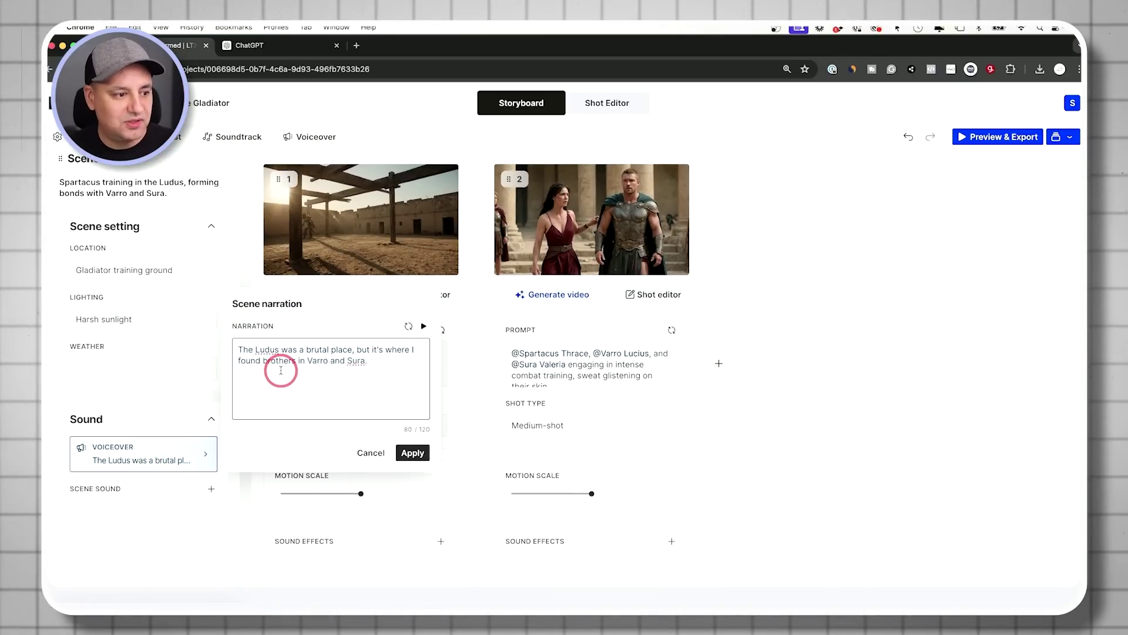
click(458, 390)
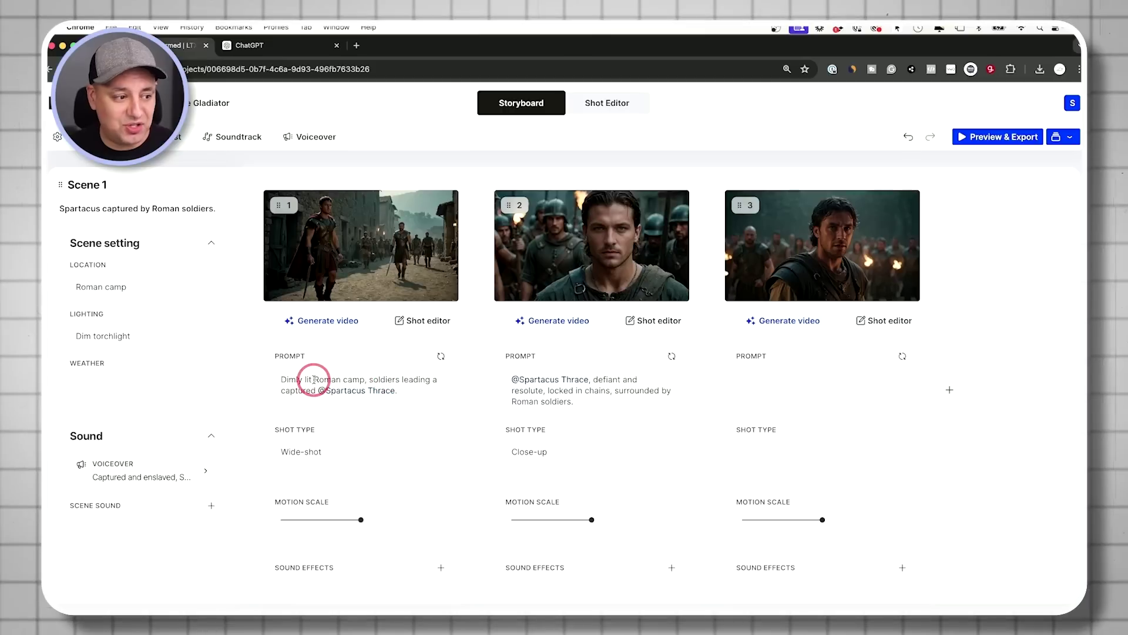
click(312, 280)
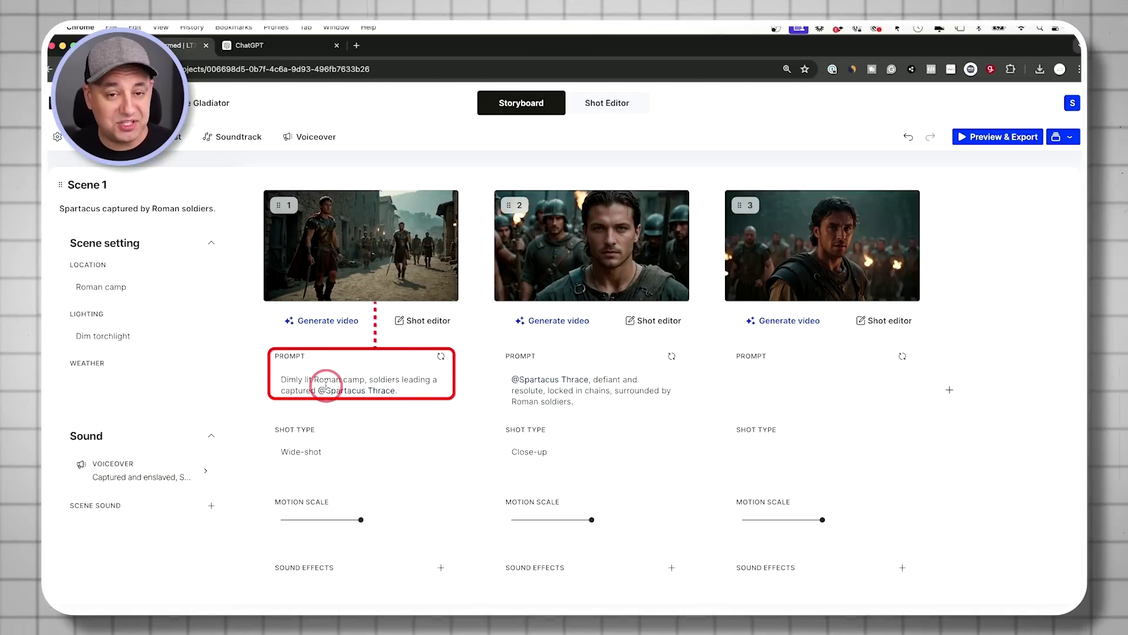
click(737, 379)
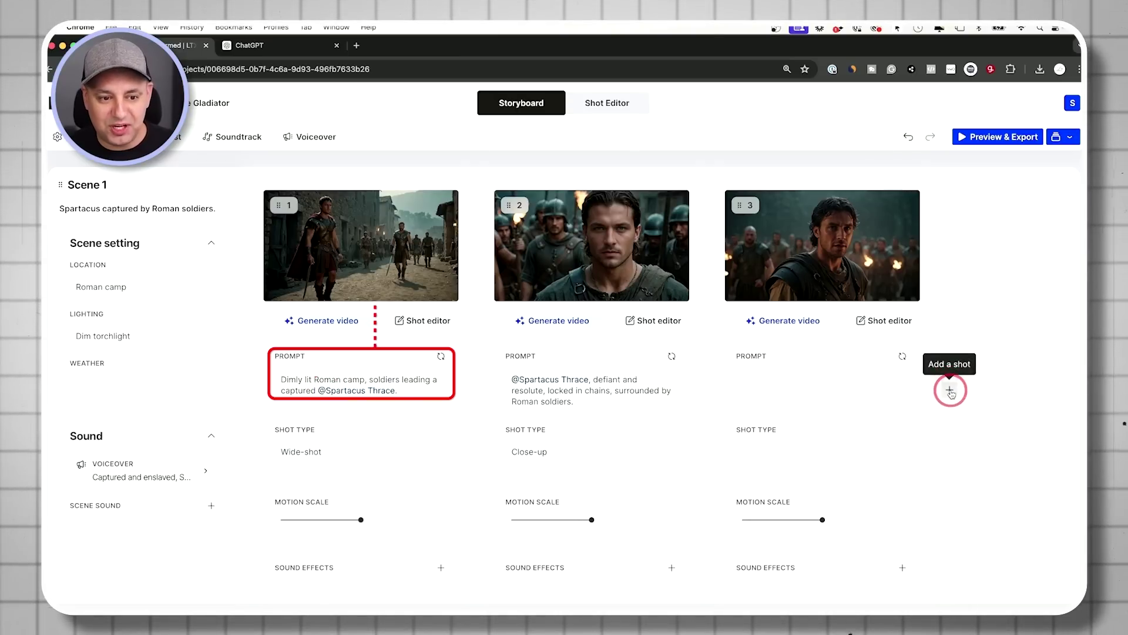
click(760, 385)
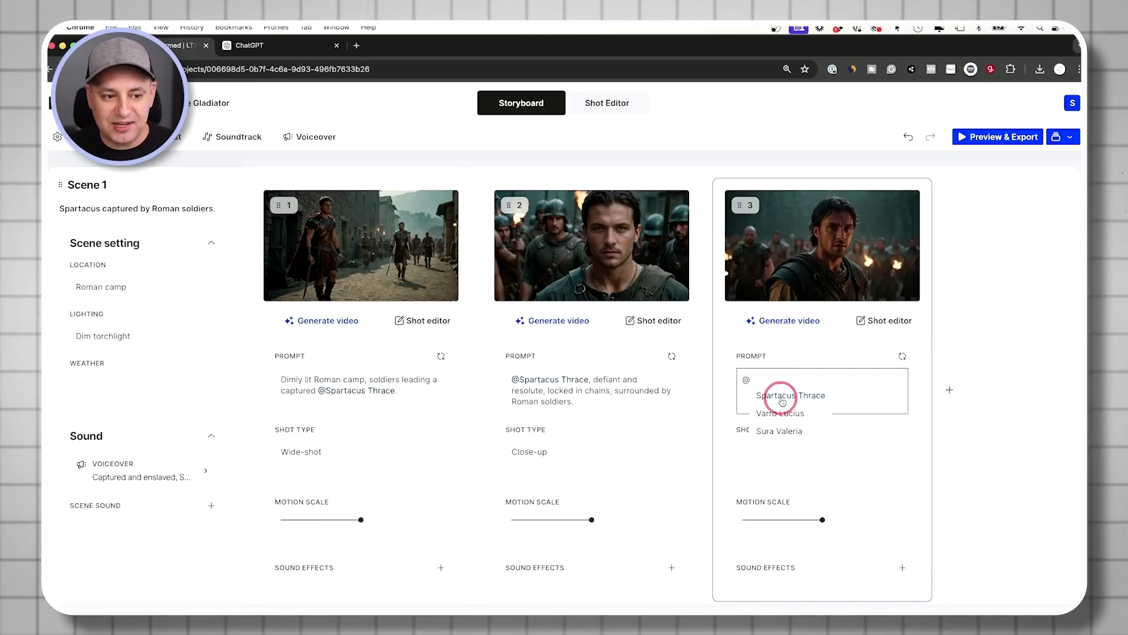
text(@)
click(783, 402)
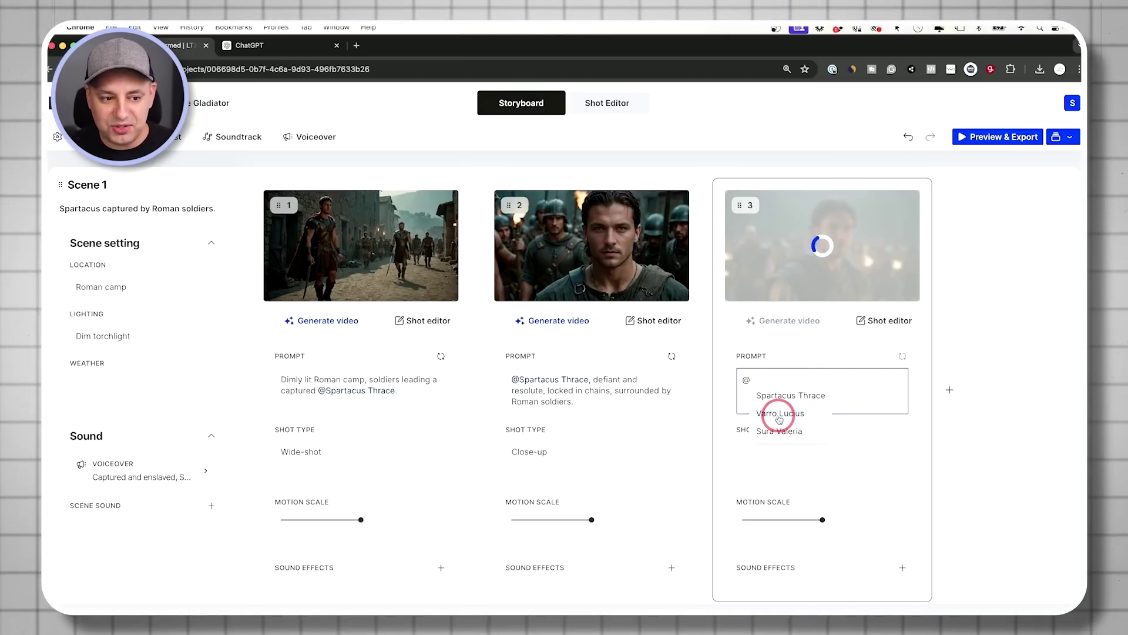
click(780, 414)
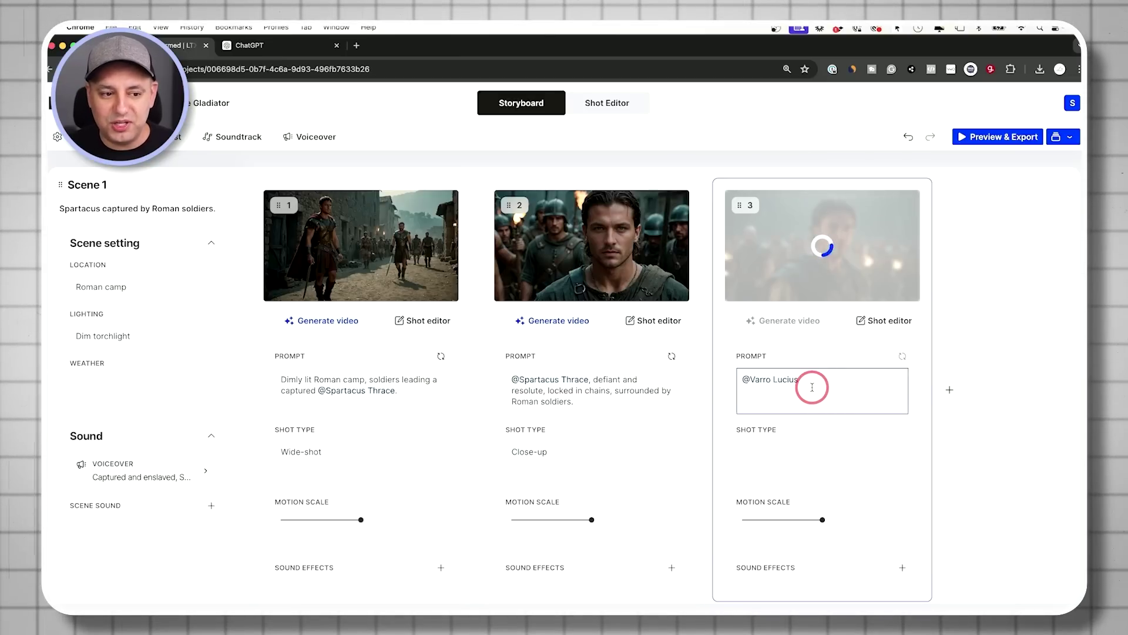
Look over shot 3's shot type choices and close the list unchanged.
scroll(809, 383, down, 1)
click(784, 383)
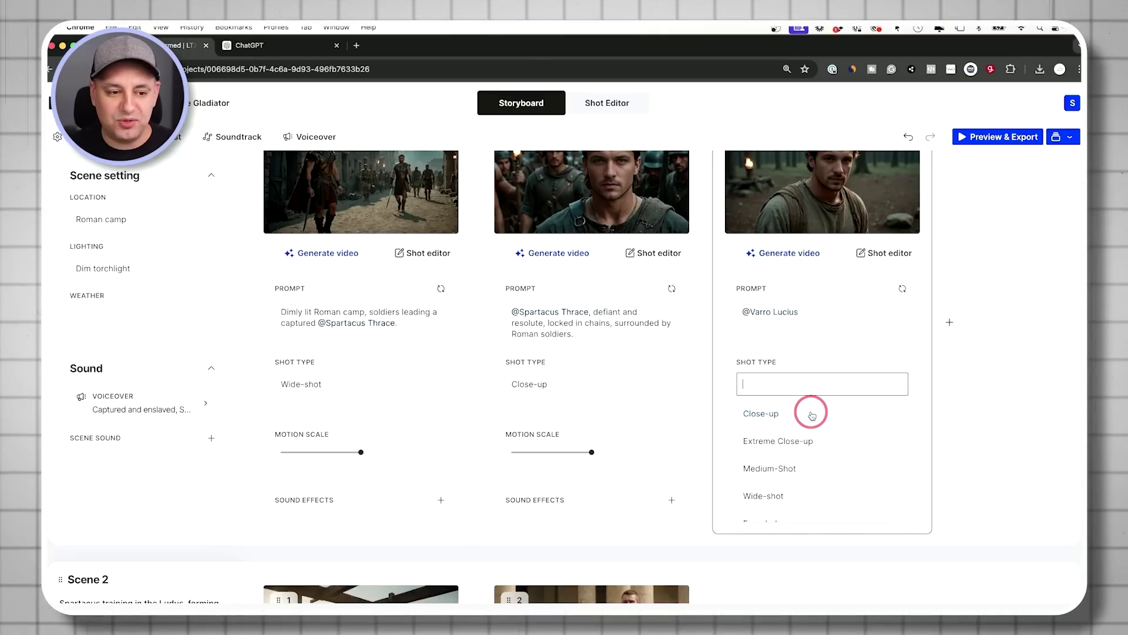
scroll(794, 442, down, 4)
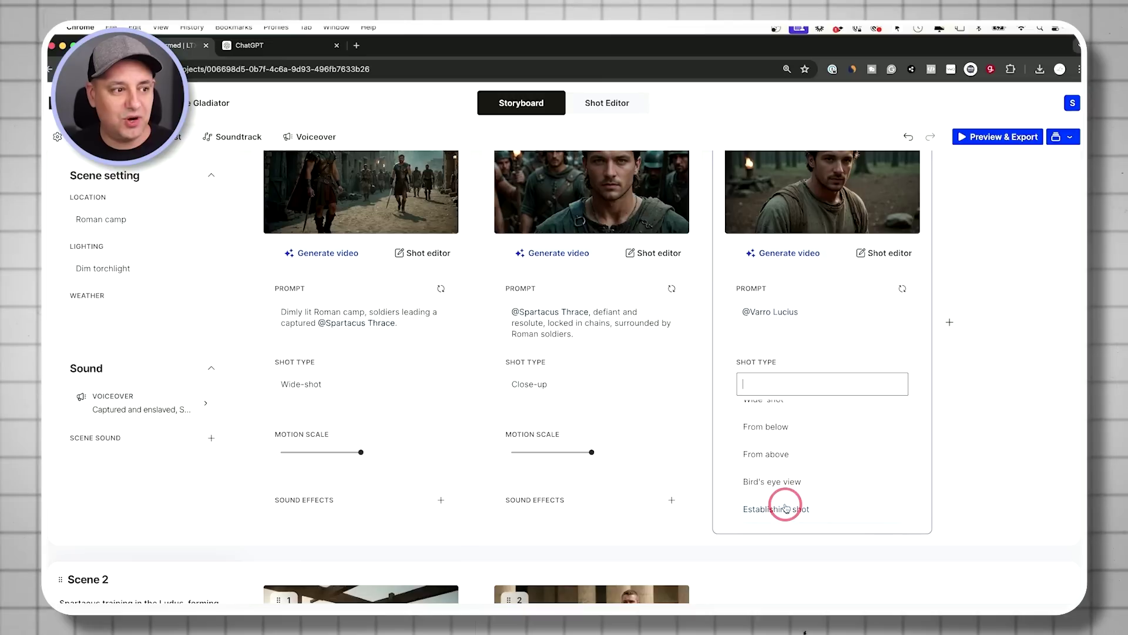
scroll(658, 421, up, 1)
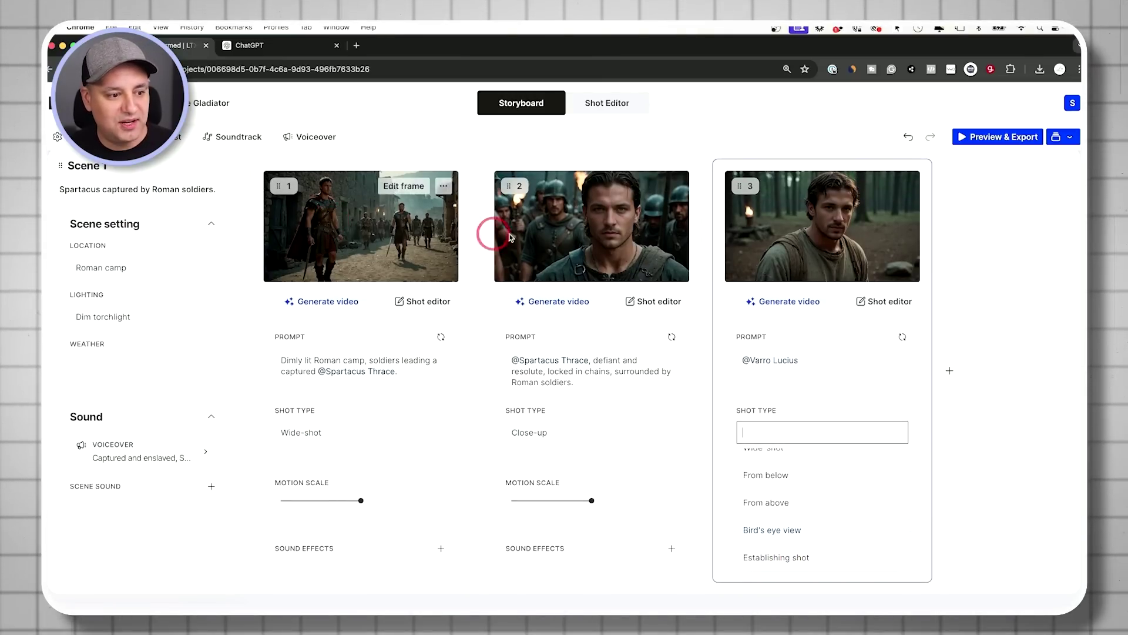
scroll(464, 330, up, 1)
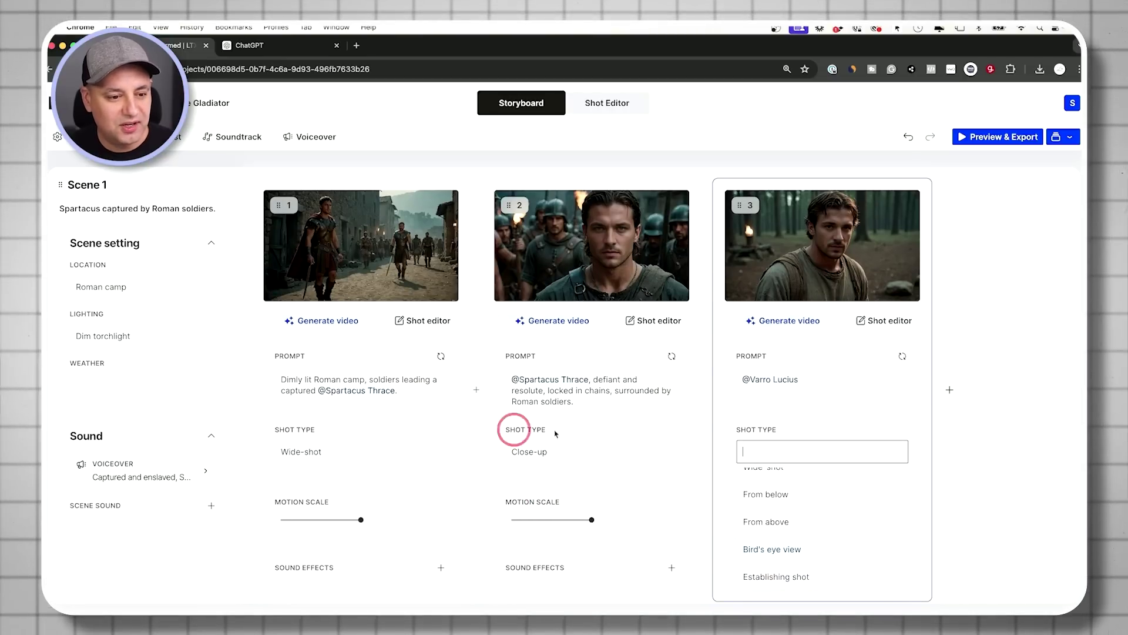
click(1028, 419)
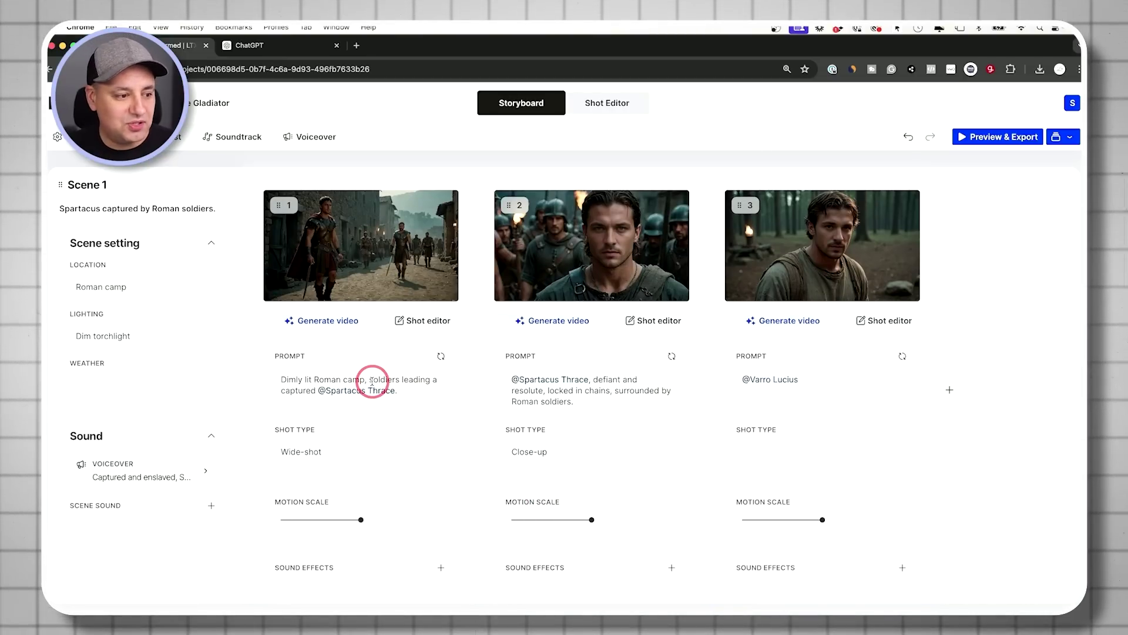
Select the 'Prompt 1: Spartacus's Capture' description in the ChatGPT reply and copy it.
click(273, 44)
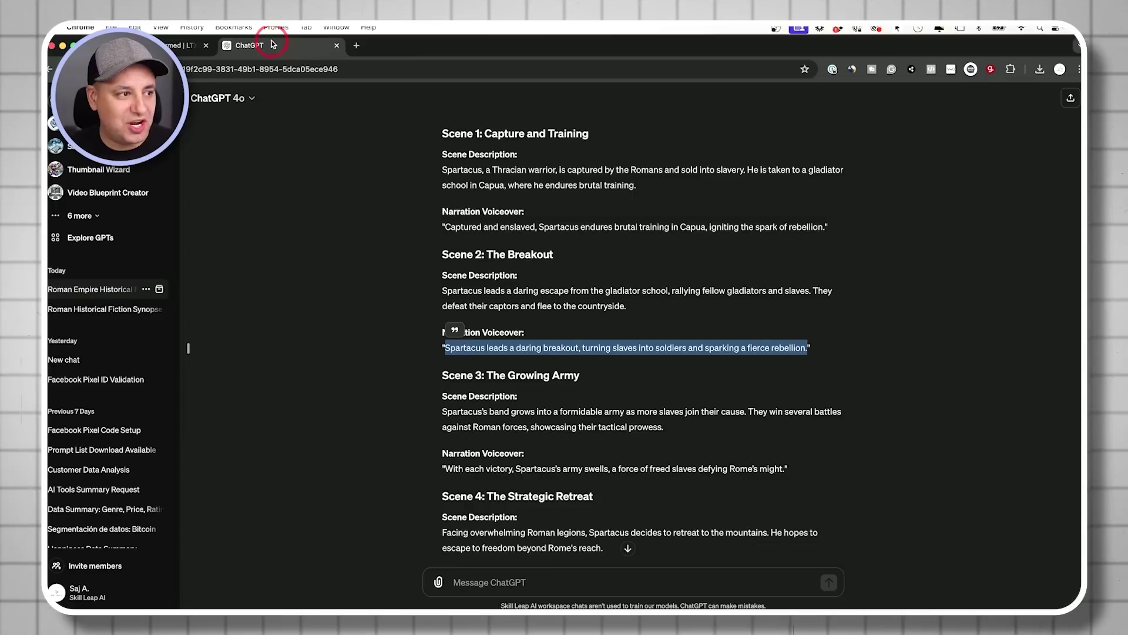
click(555, 420)
scroll(558, 423, up, 2)
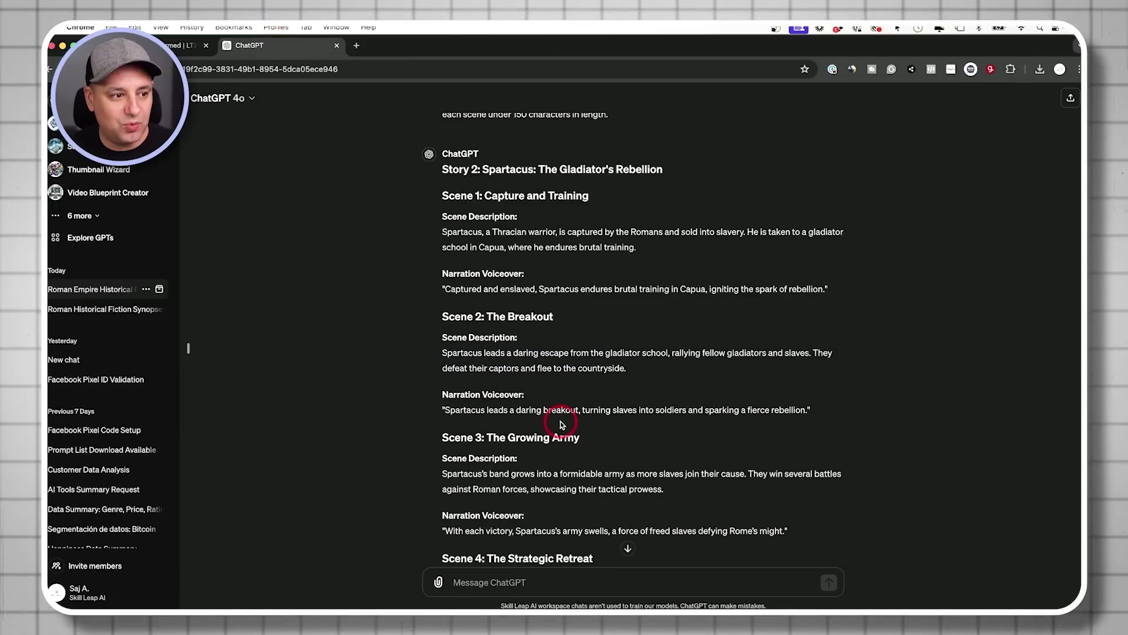
scroll(561, 421, down, 5)
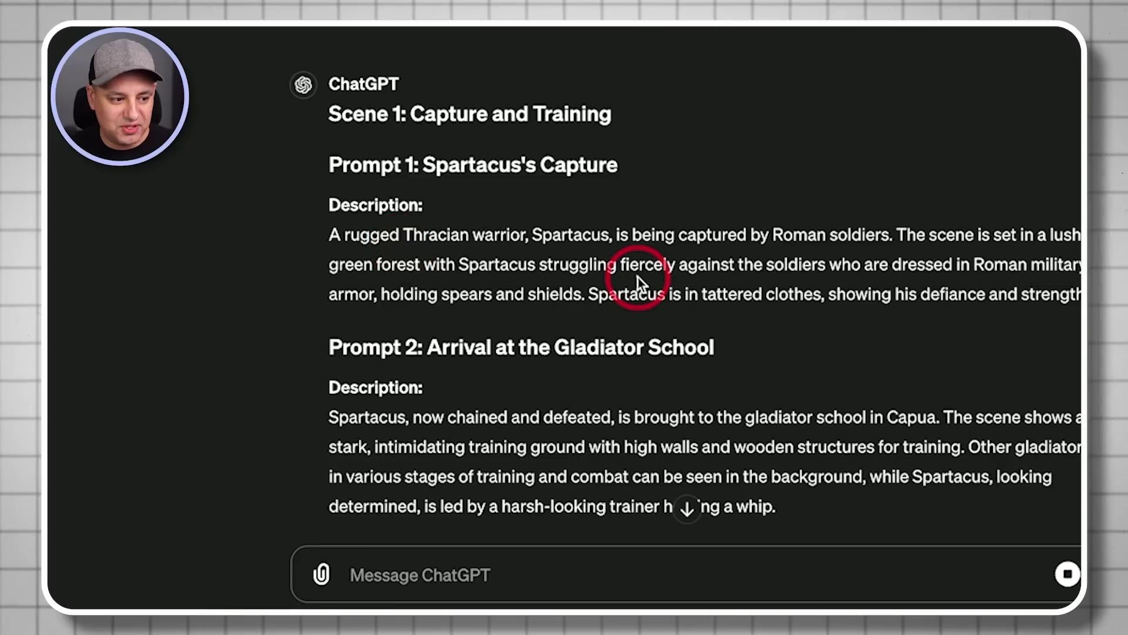
scroll(637, 276, down, 2)
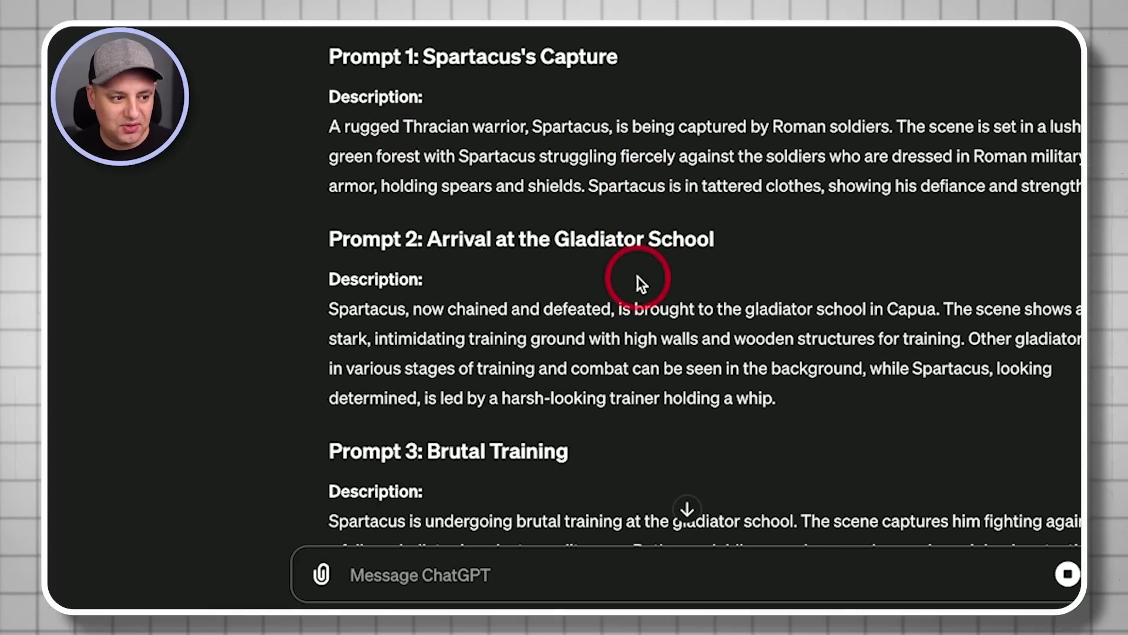
drag(331, 128, 920, 199)
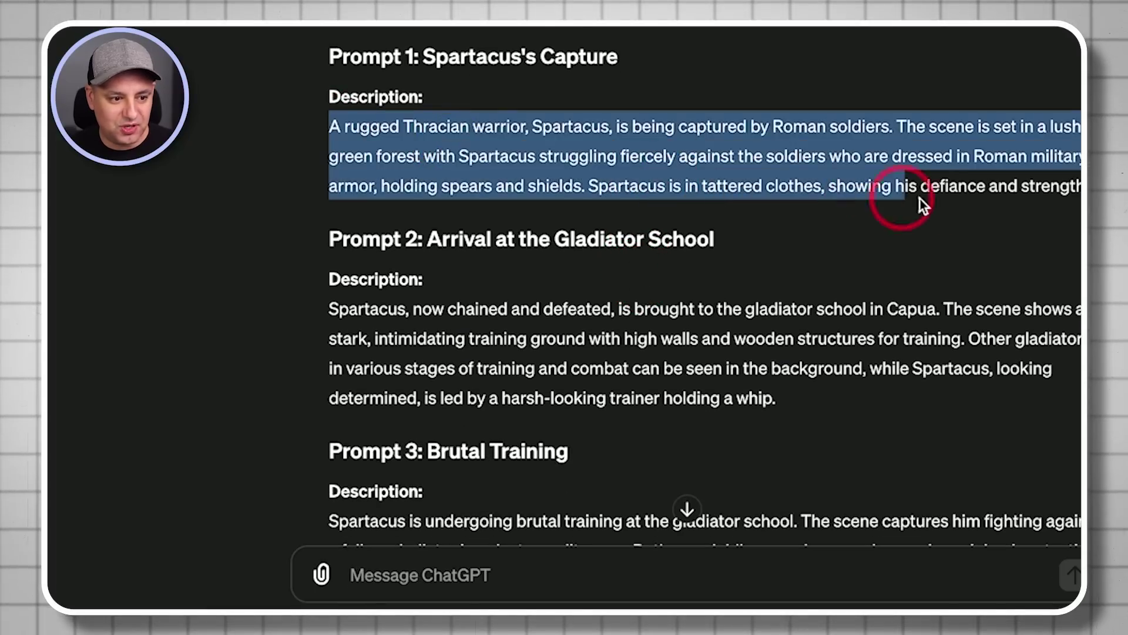
drag(1076, 200, 1077, 198)
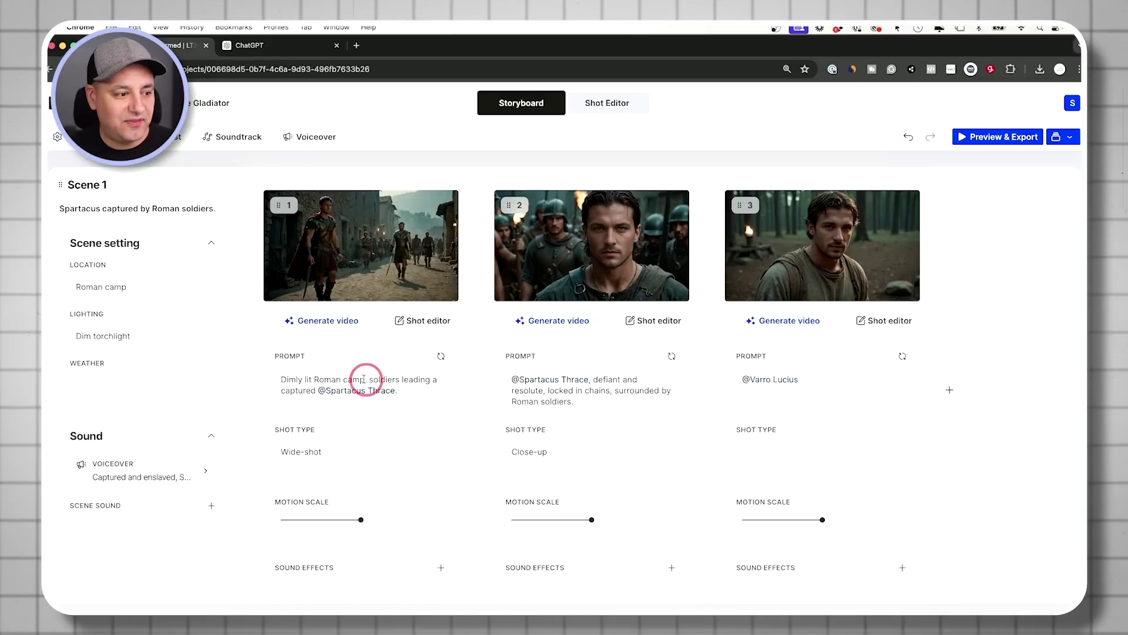
click(379, 385)
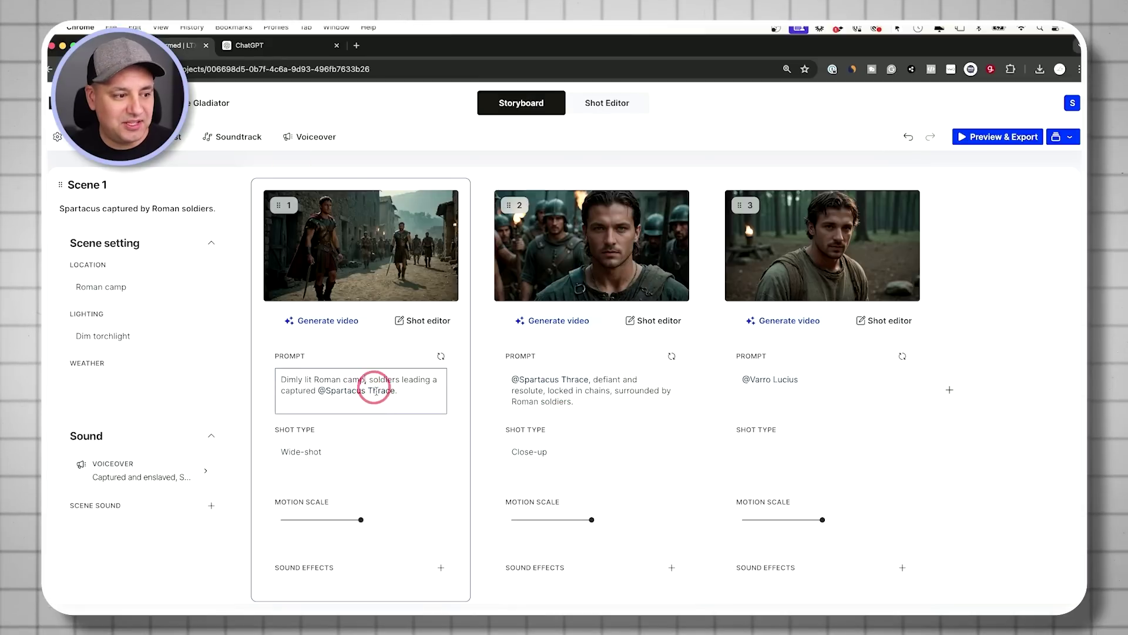
key(ctrl+a)
key(ctrl+v)
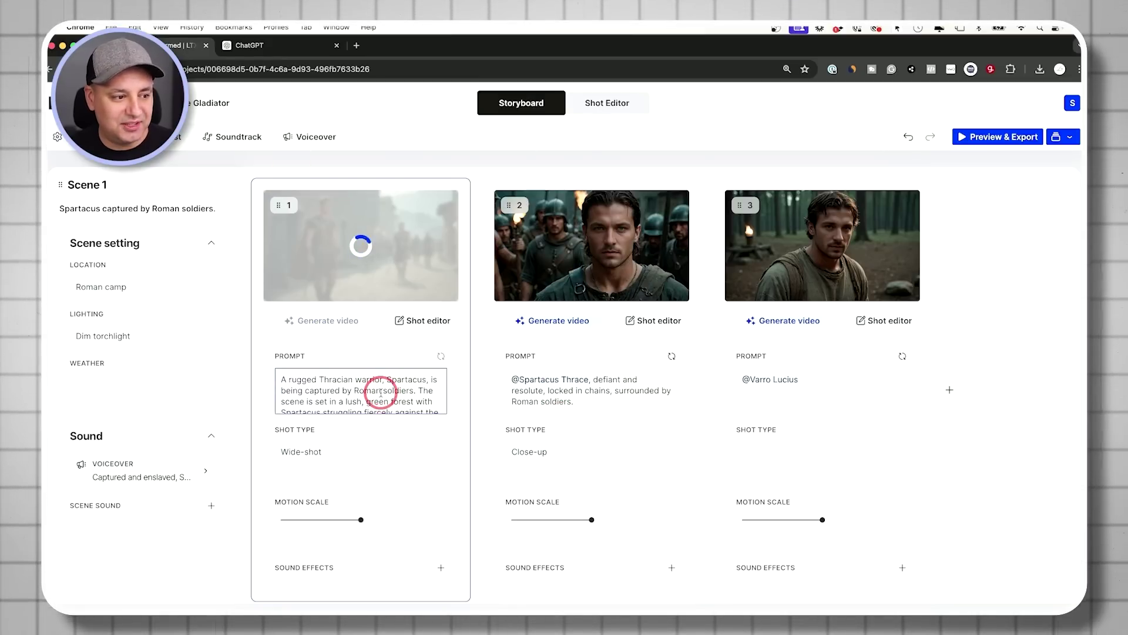
drag(387, 379, 421, 378)
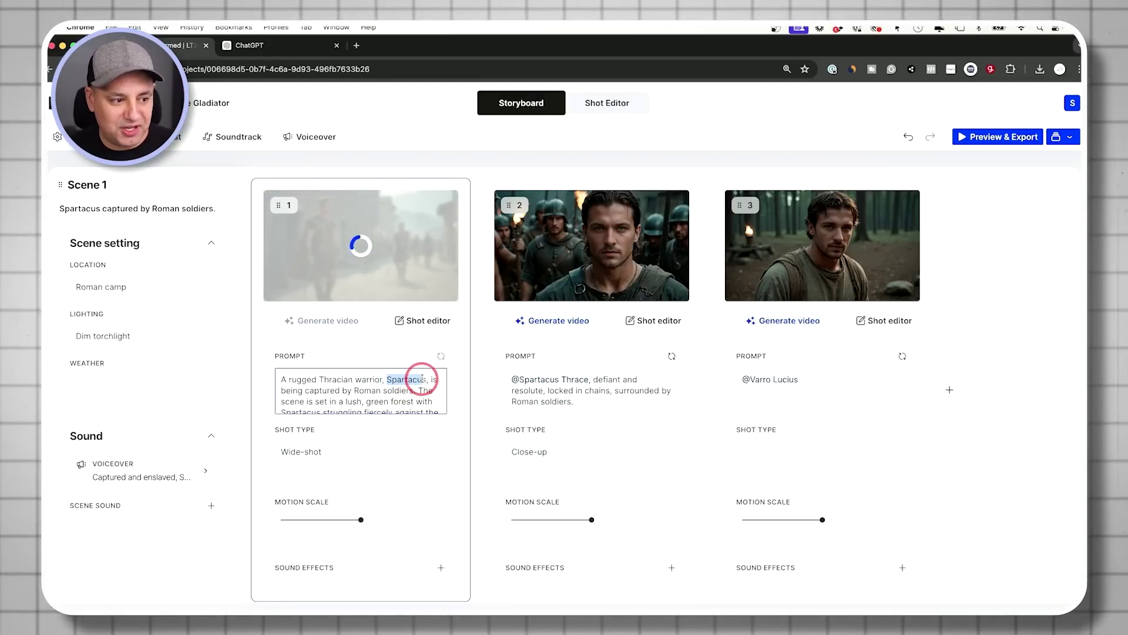
text(@)
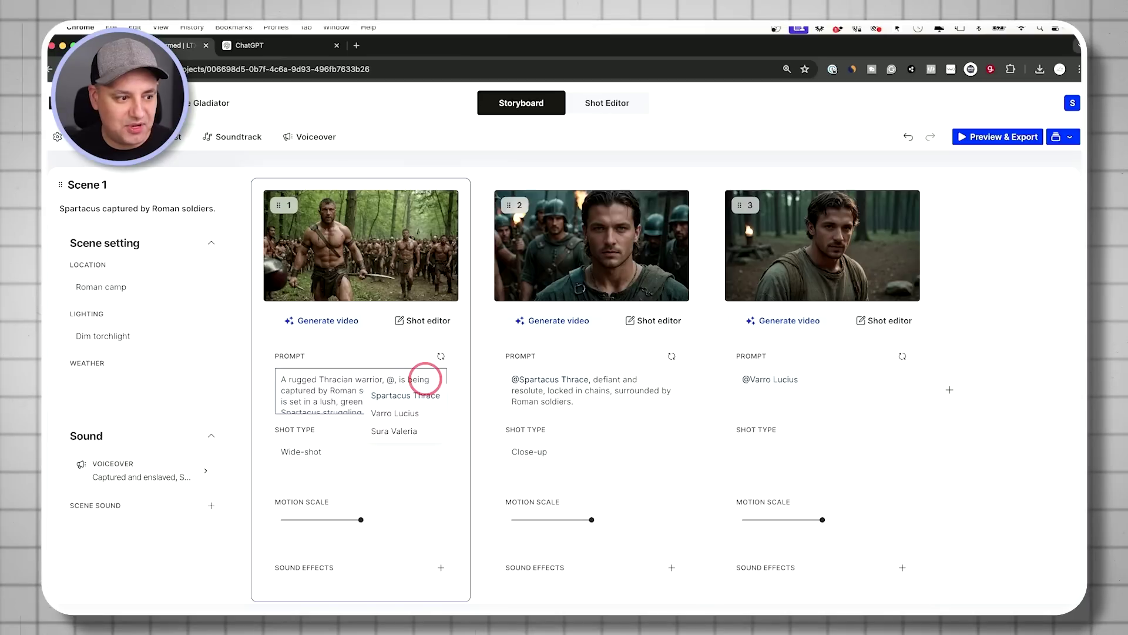
click(406, 395)
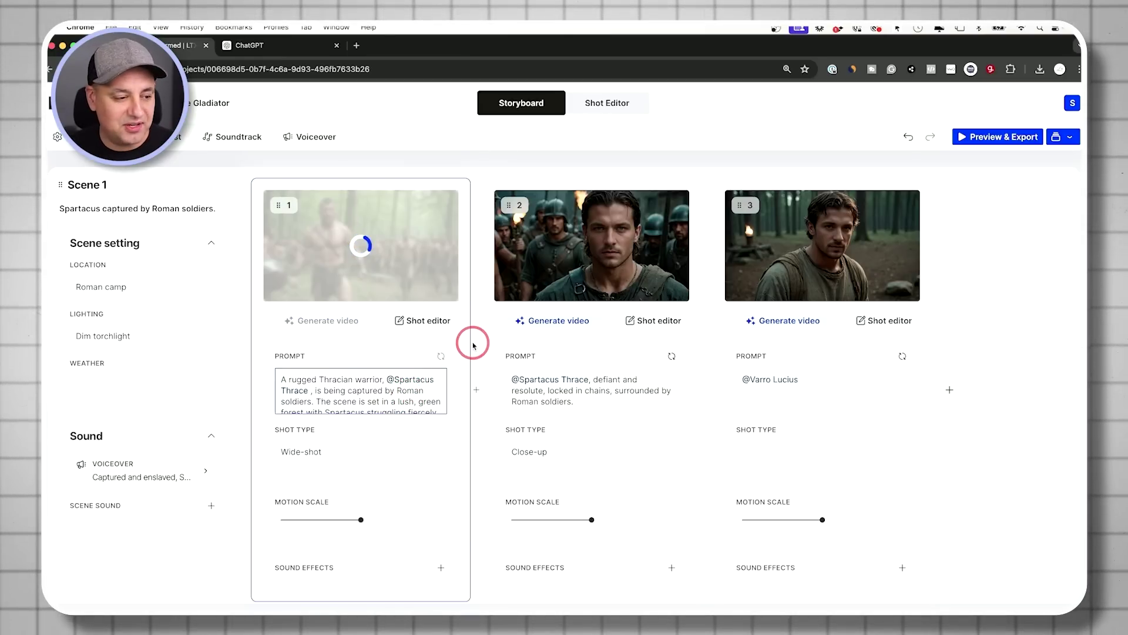
scroll(378, 391, down, 3)
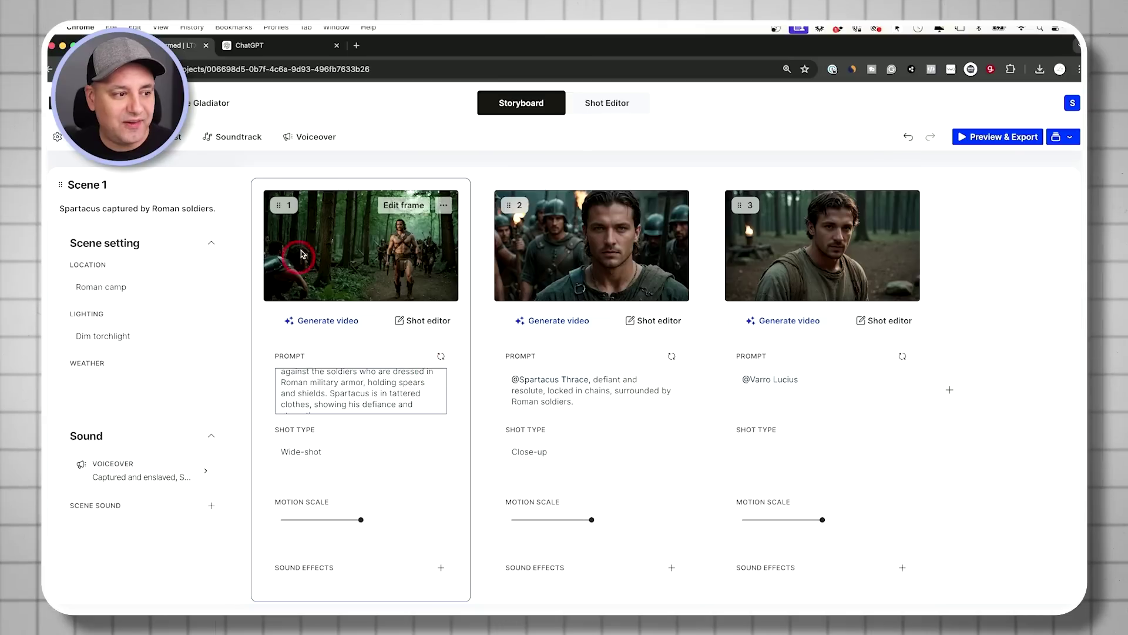
click(441, 357)
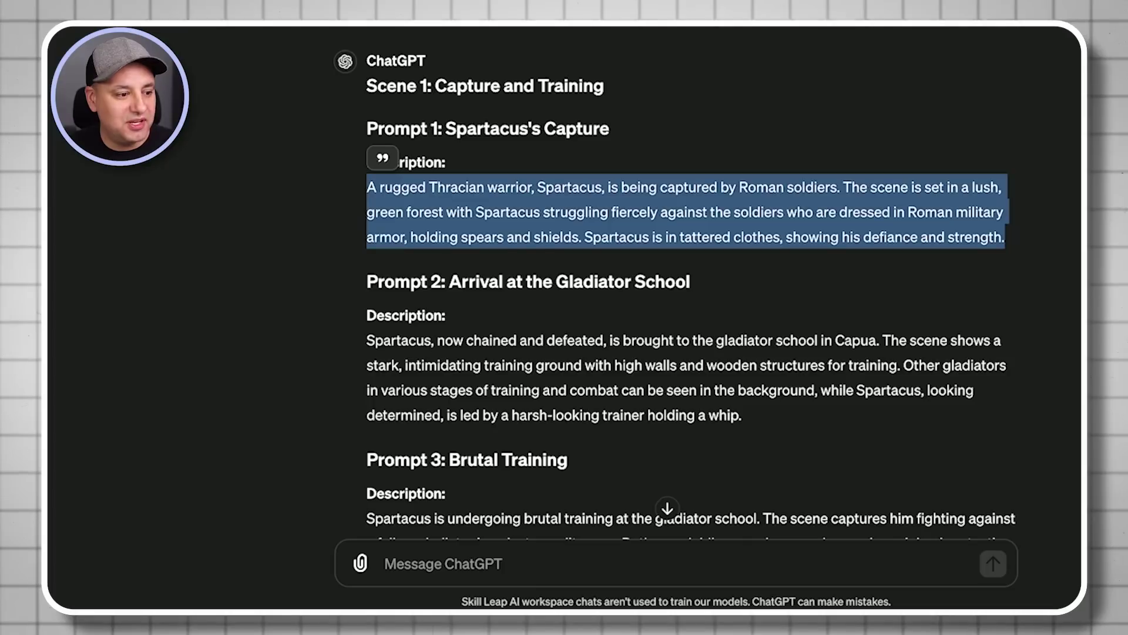
Select Prompt 2's gladiator school description, then play Scene 1's voiceover narration.
scroll(521, 235, down, 3)
drag(368, 268, 820, 351)
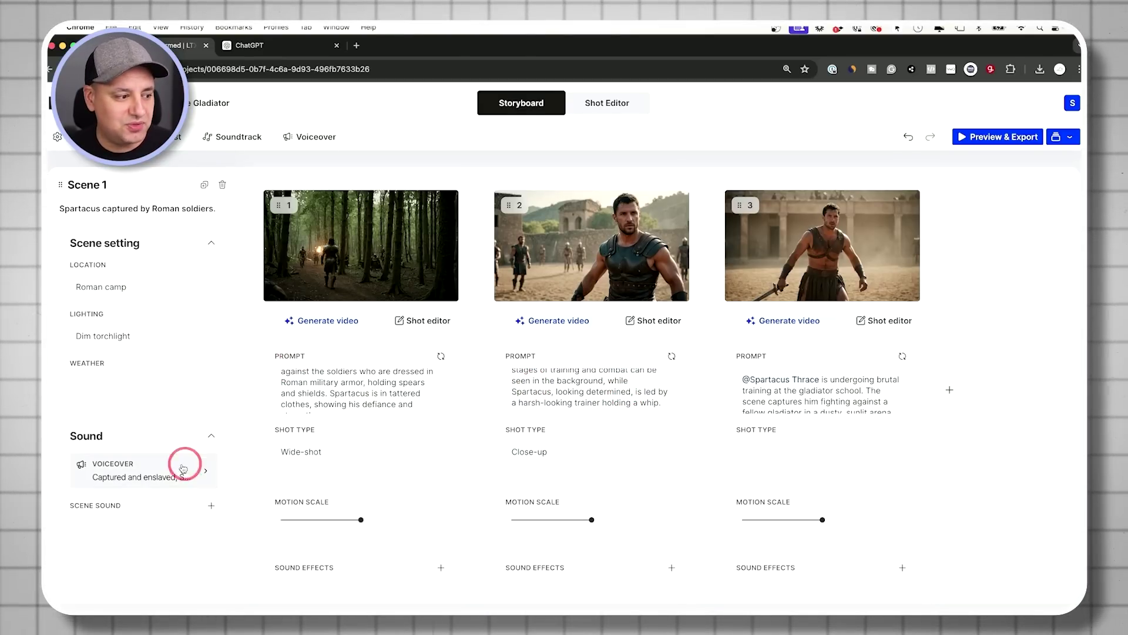
click(147, 478)
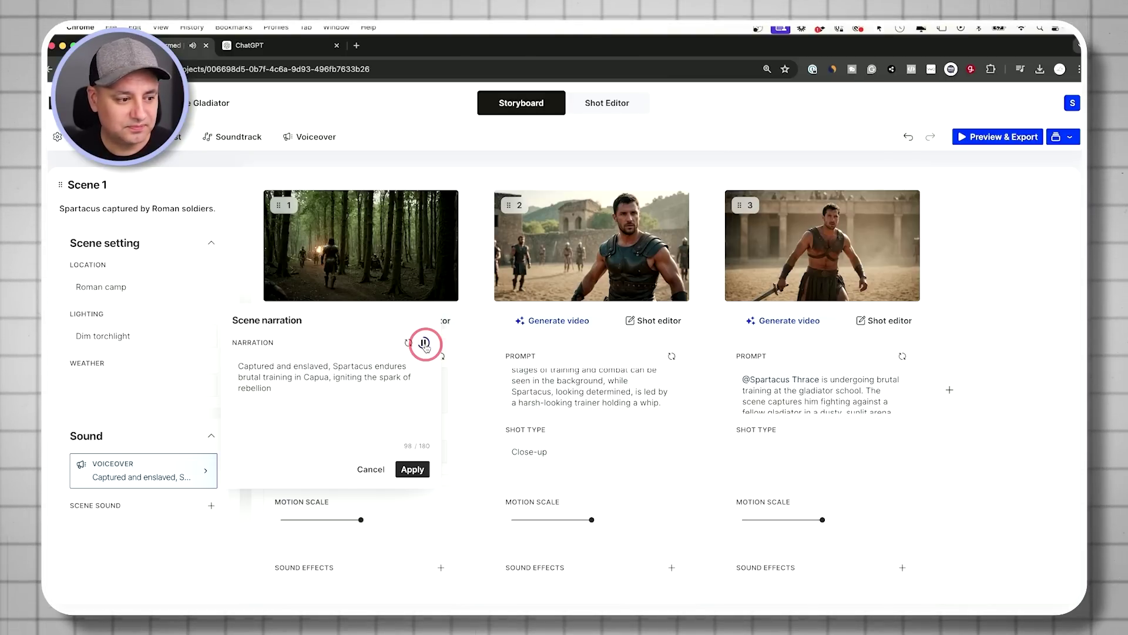
click(464, 344)
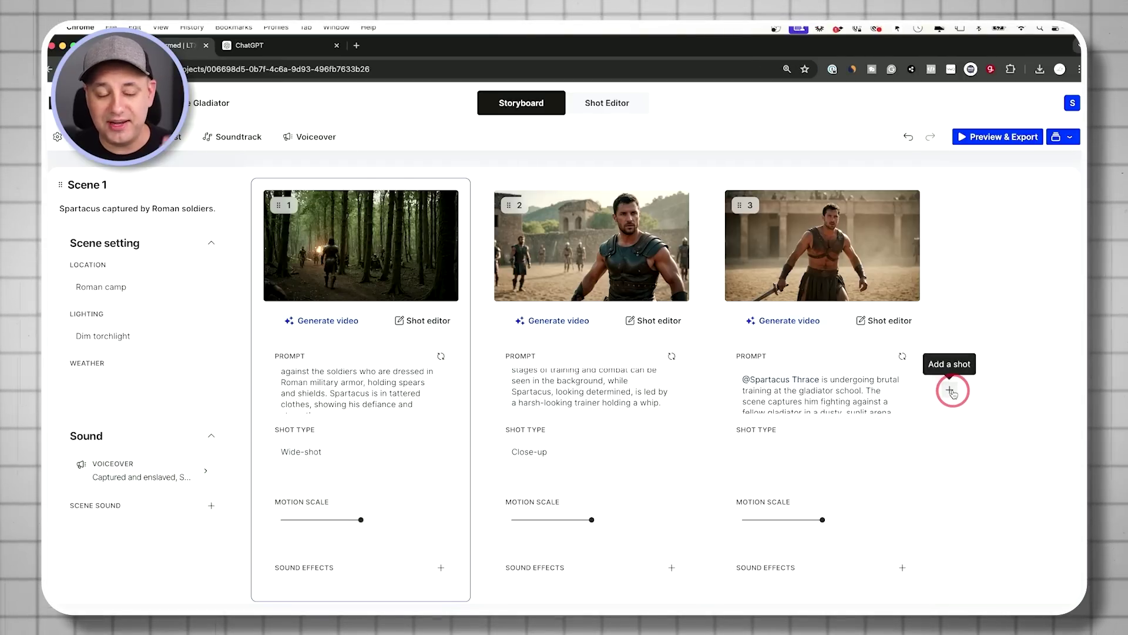
Add a fourth Spartacus Thrace shot to Scene 1.
click(950, 391)
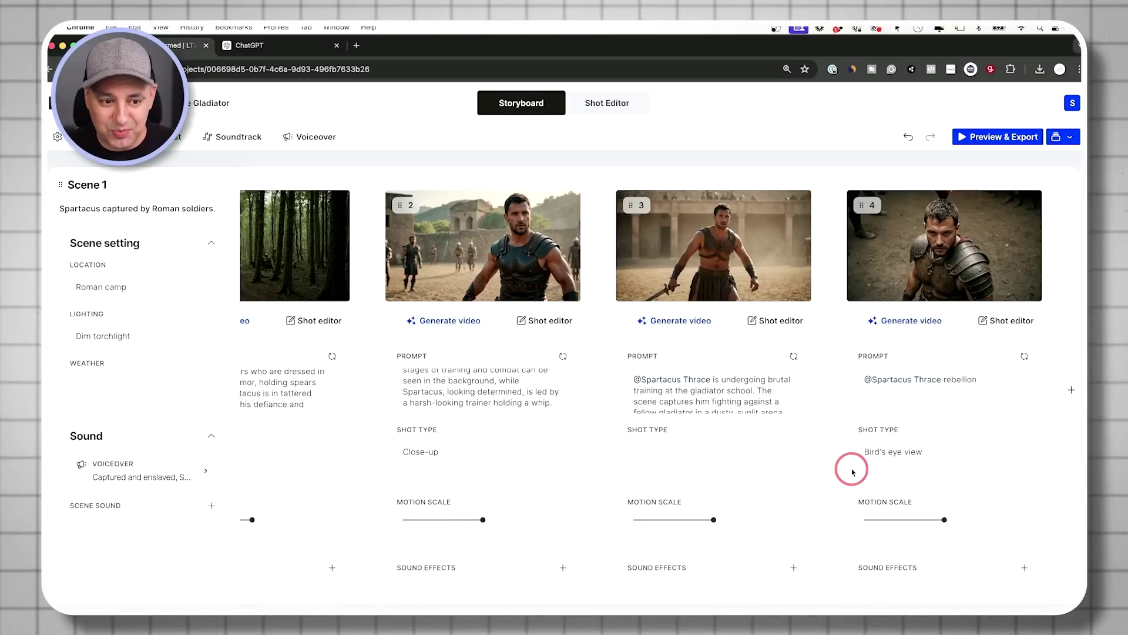
scroll(653, 403, left, 3)
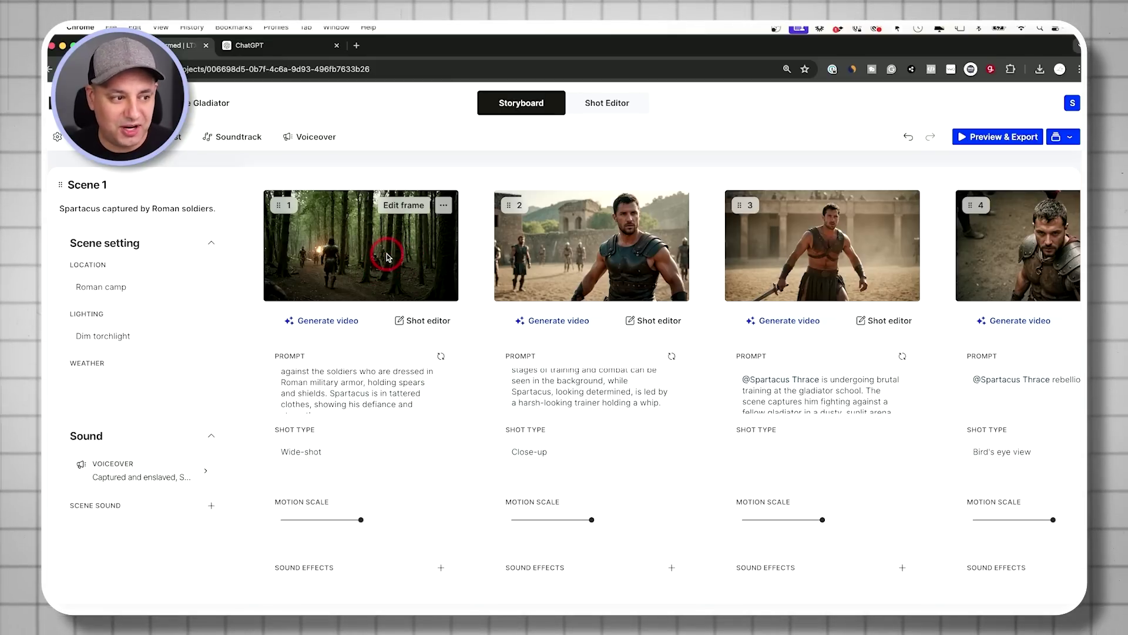
scroll(398, 230, right, 1)
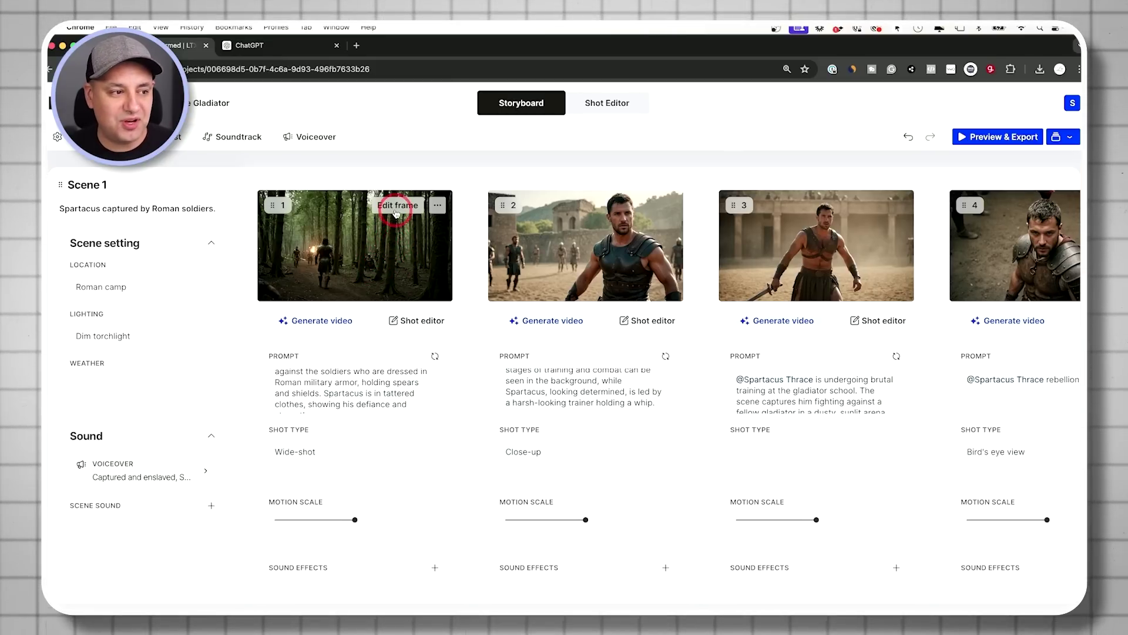
click(391, 209)
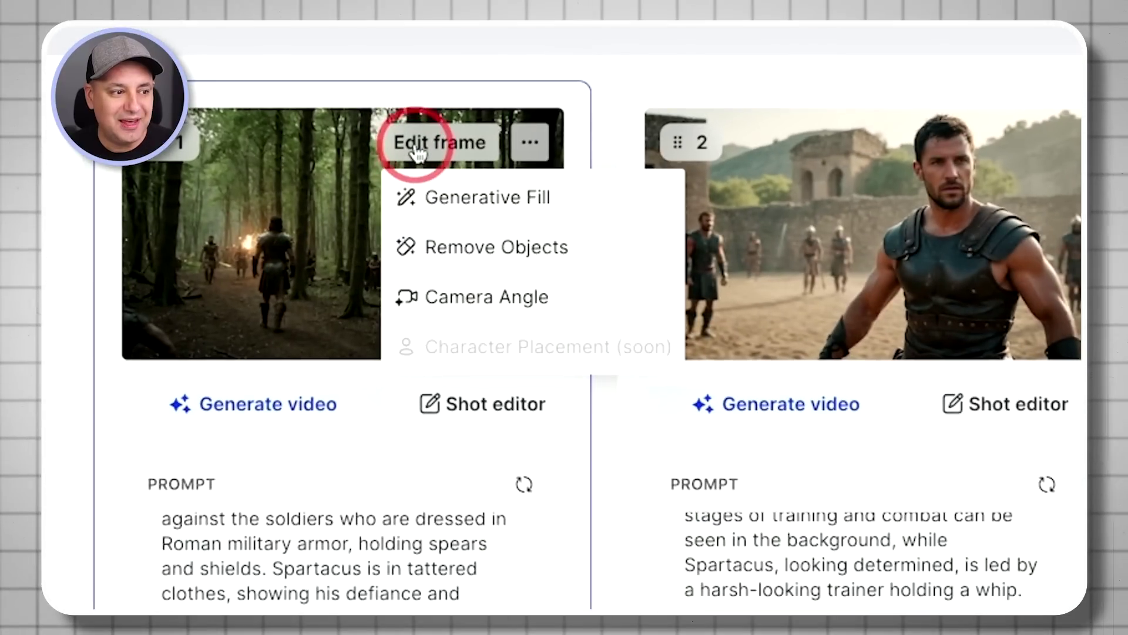
click(450, 188)
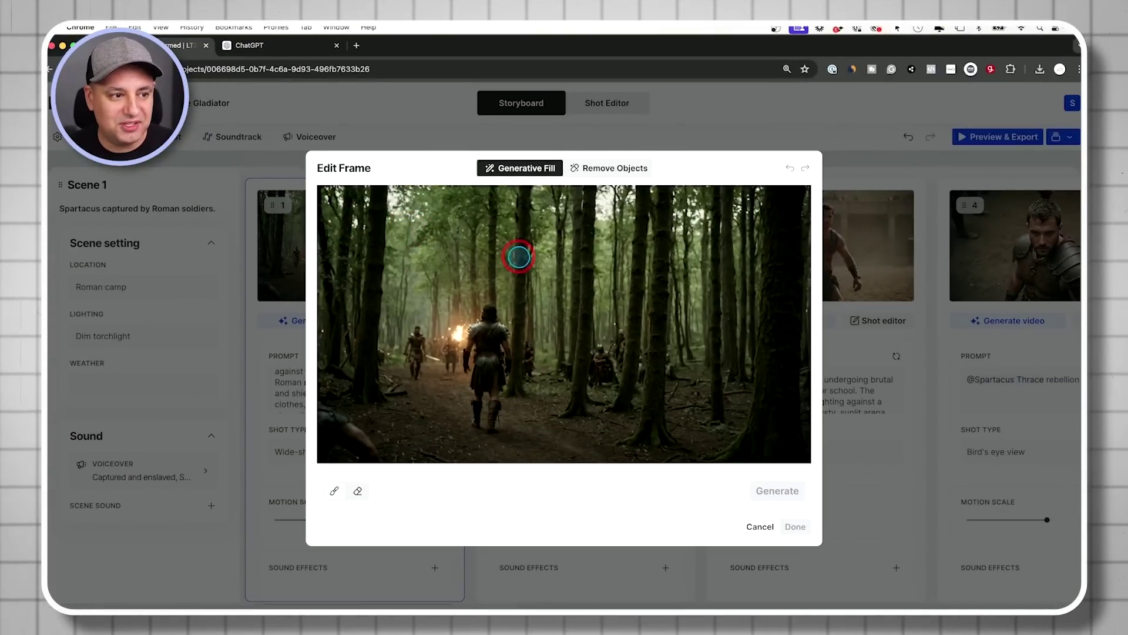
click(622, 172)
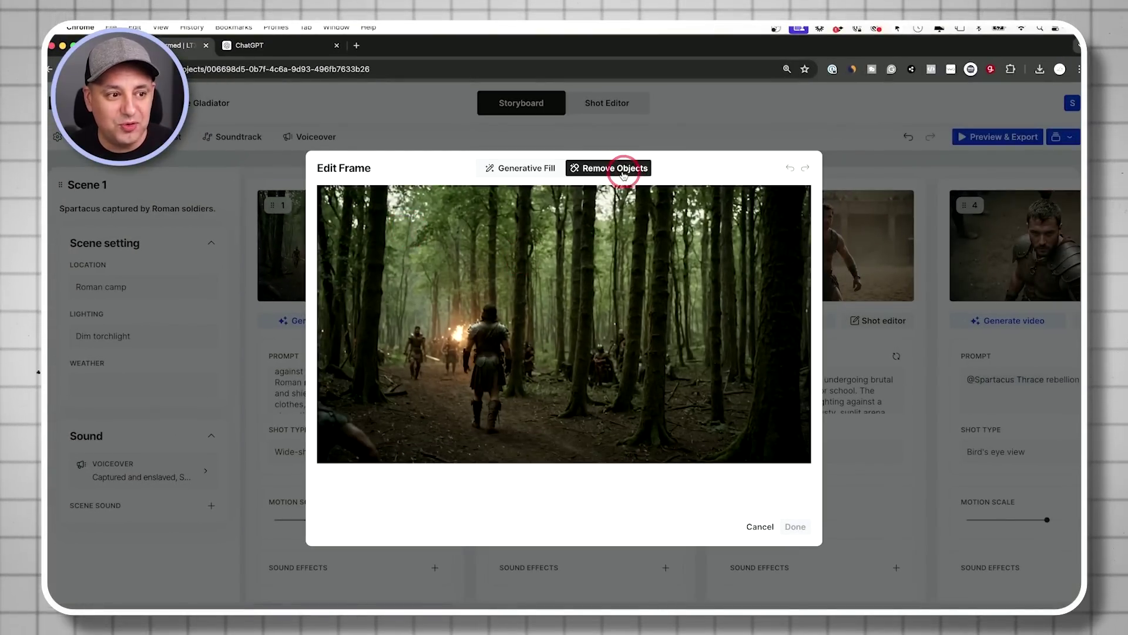
mouse_move(418, 376)
mouse_down()
mouse_move(423, 332)
mouse_move(426, 369)
mouse_up()
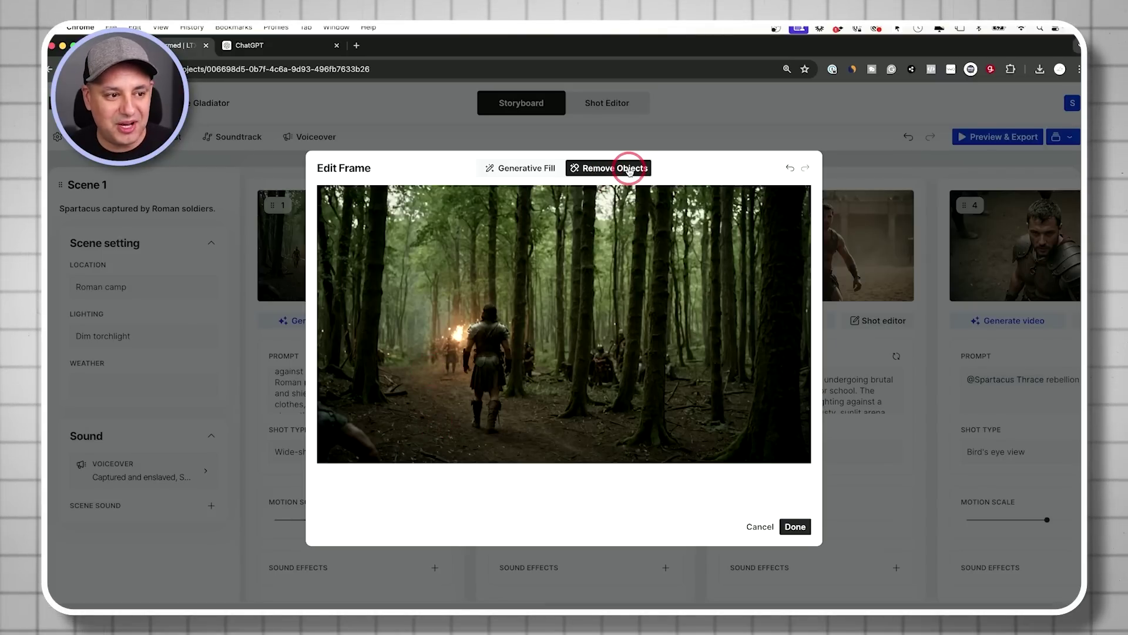
click(535, 173)
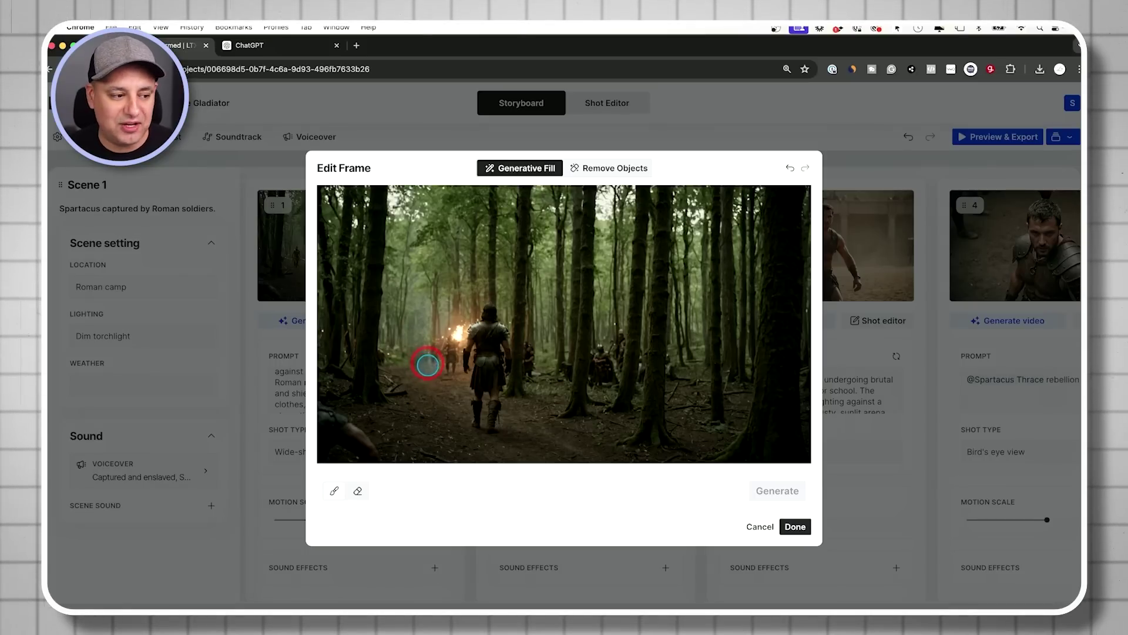
mouse_move(420, 368)
mouse_down()
mouse_move(396, 310)
mouse_move(414, 323)
mouse_move(418, 395)
mouse_up()
click(387, 488)
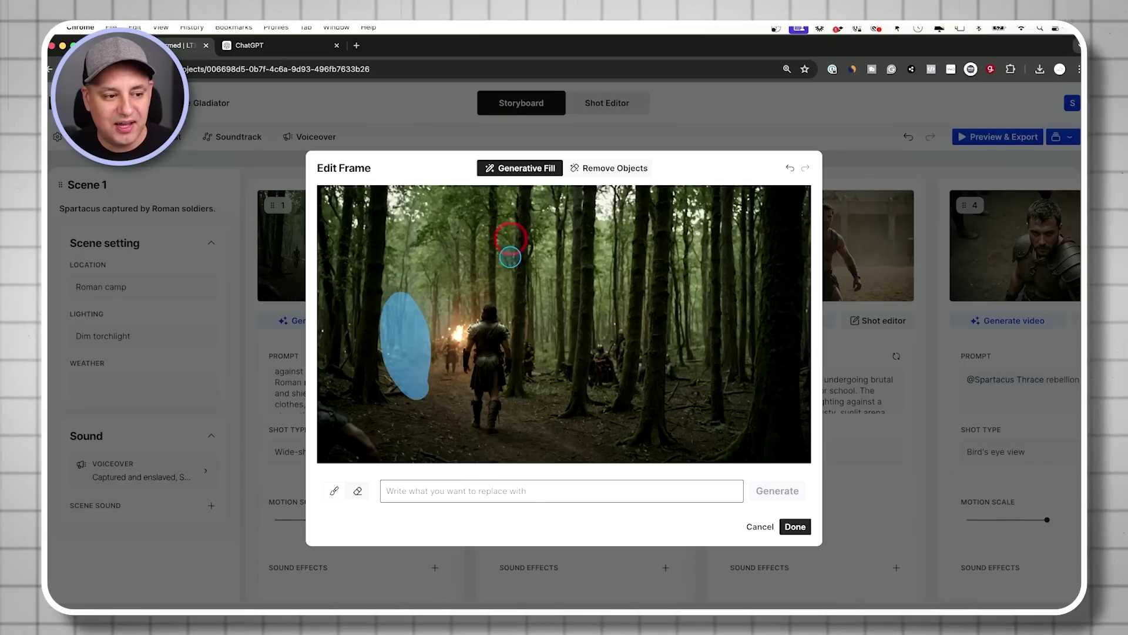
click(567, 486)
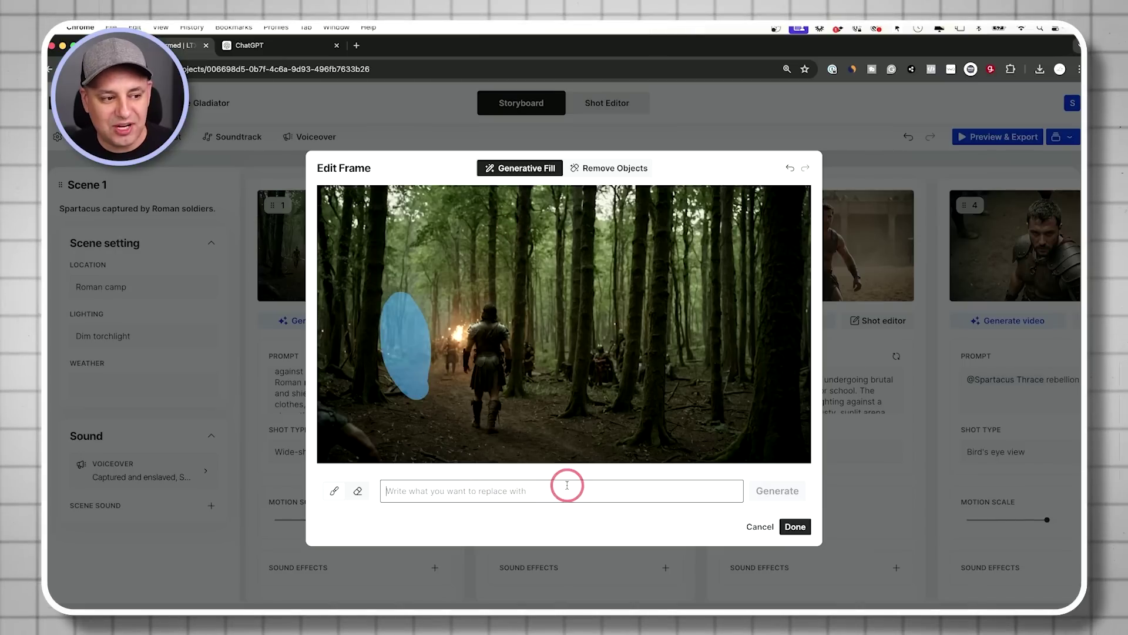
click(760, 527)
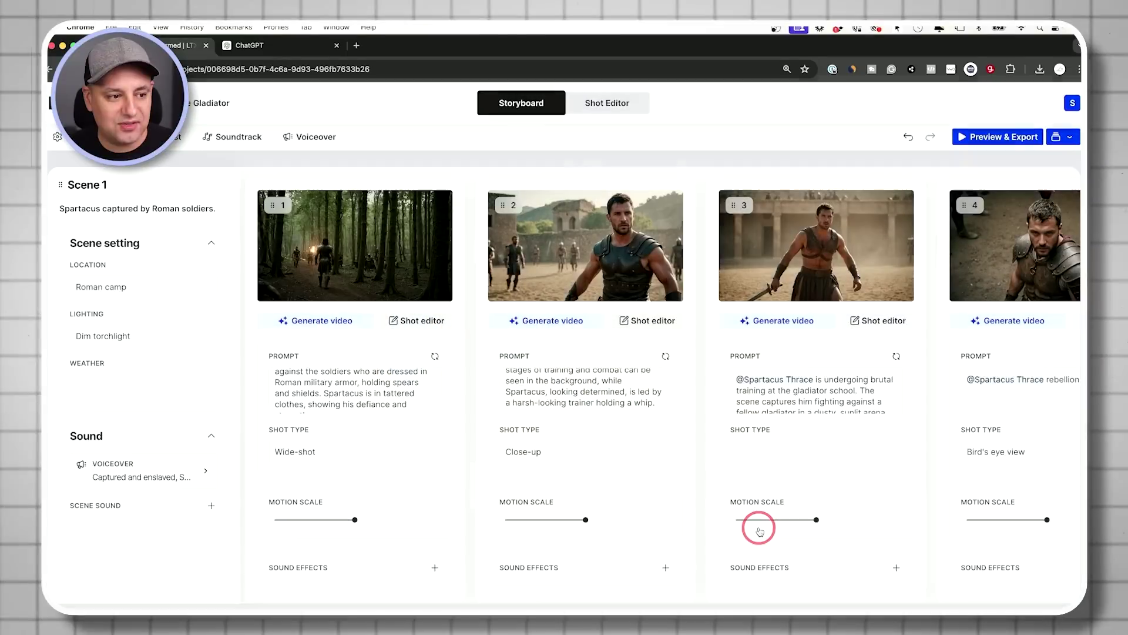
Set shot 1's camera motion to Natural with a reduced motion scale, then return to the storyboard.
click(413, 321)
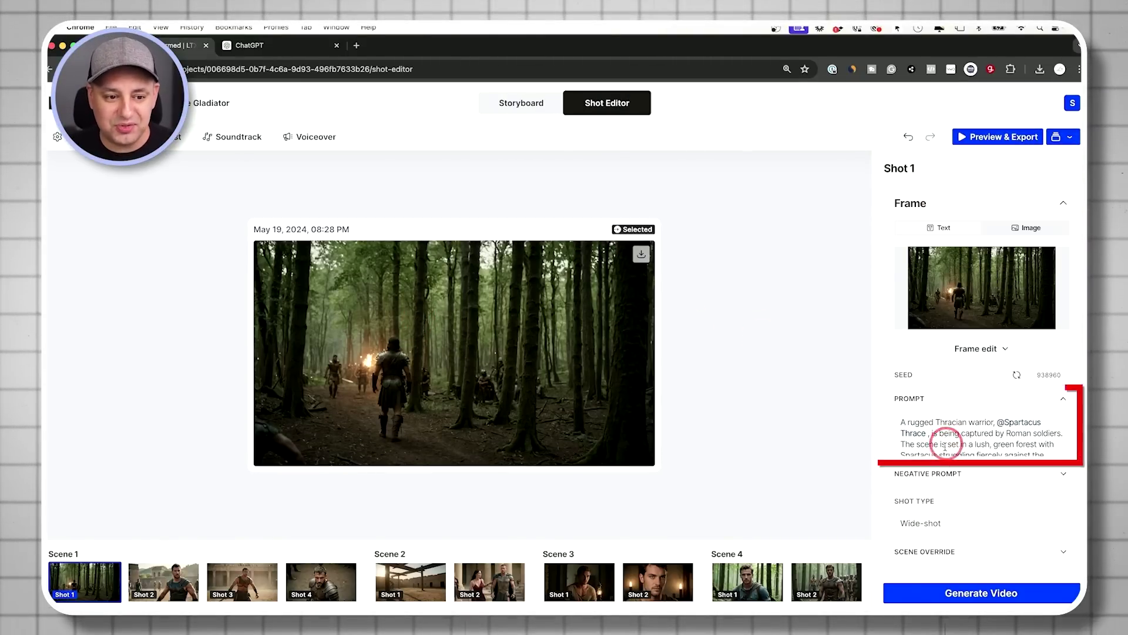
scroll(935, 423, down, 5)
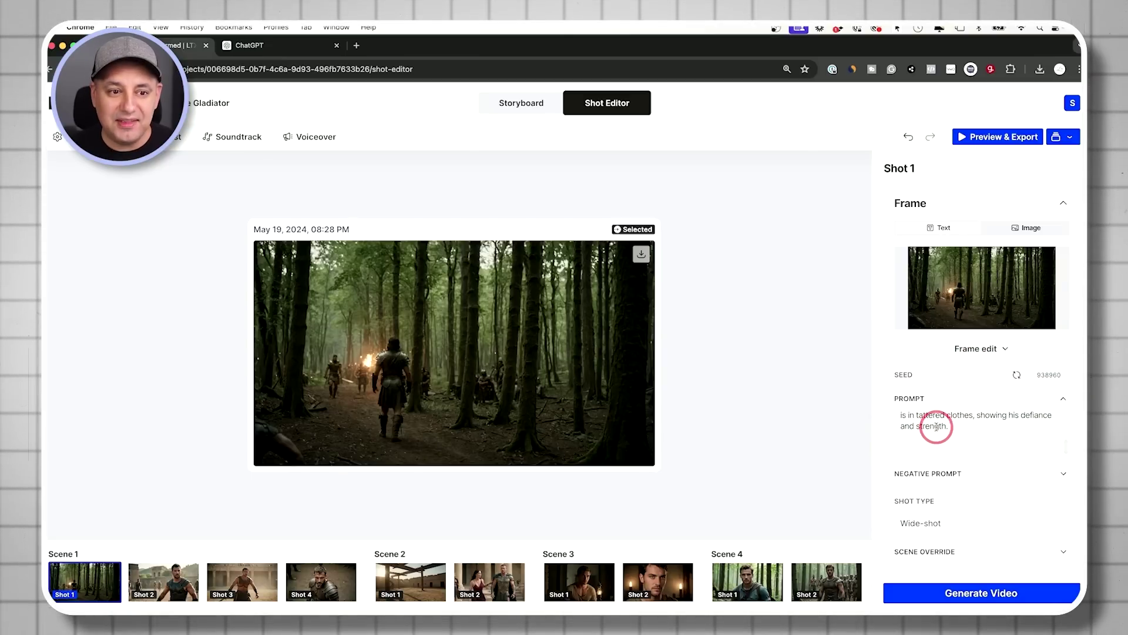
scroll(1007, 350, down, 5)
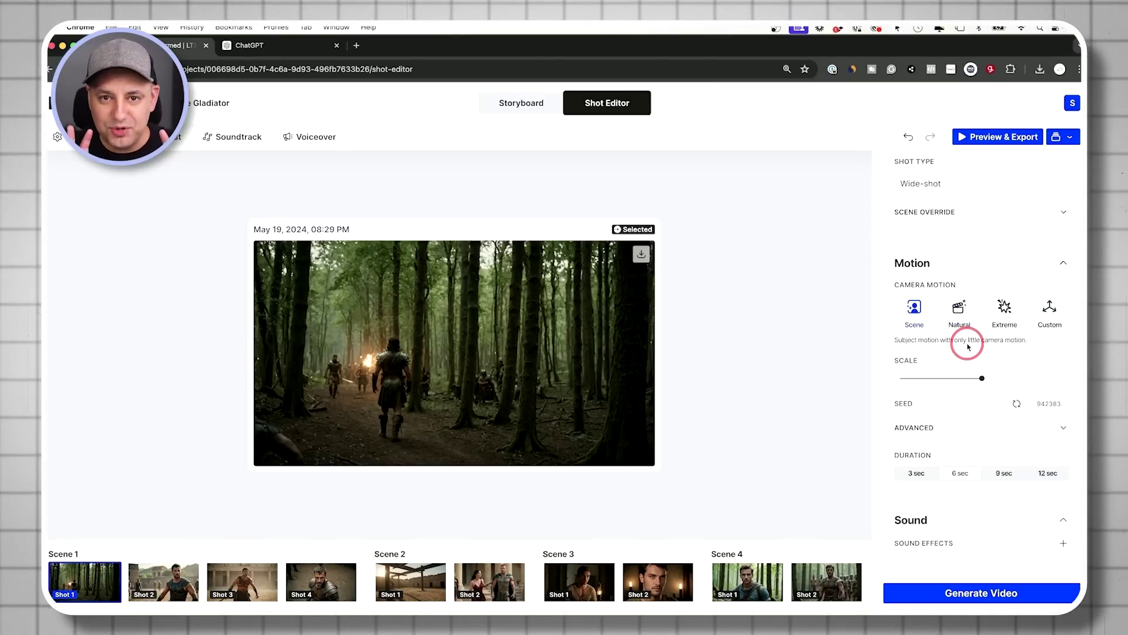
click(959, 318)
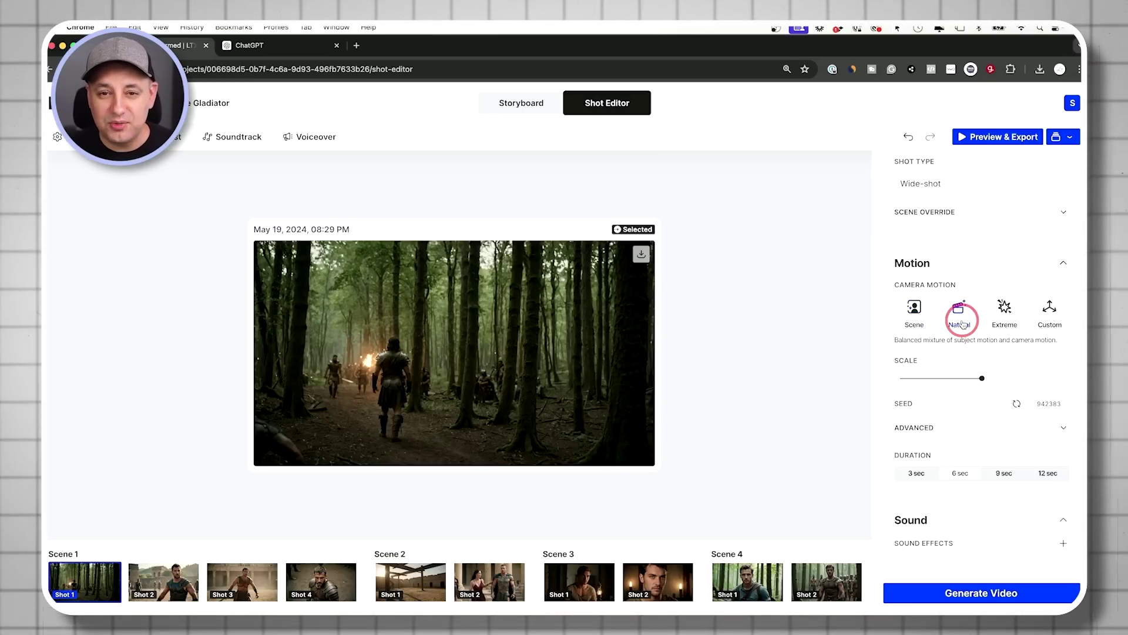
click(982, 379)
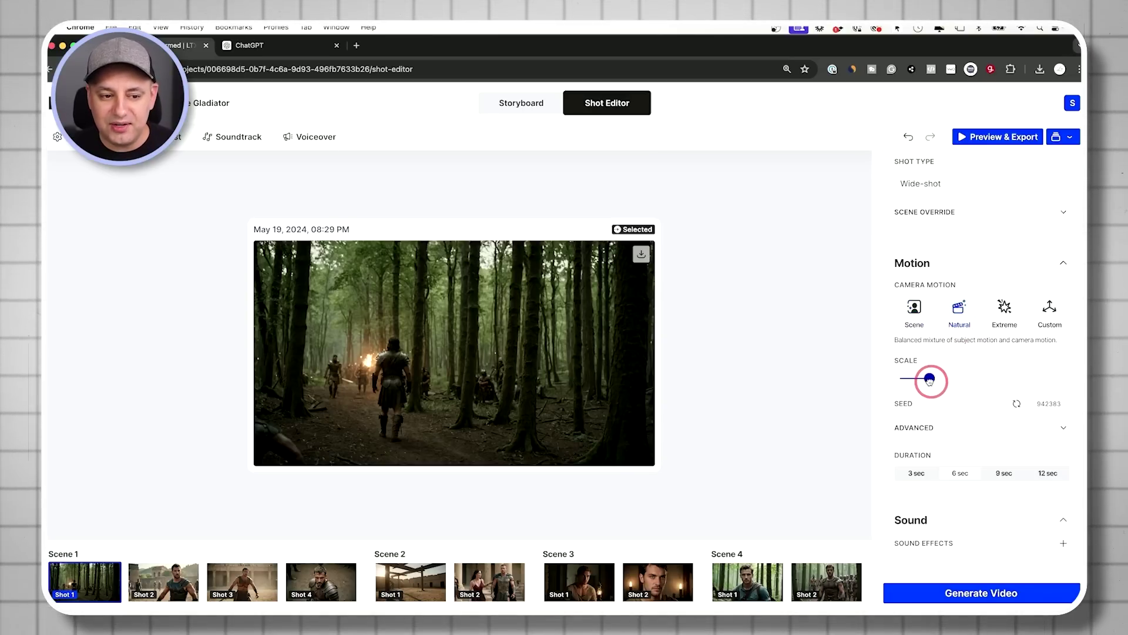
mouse_move(929, 380)
mouse_down()
mouse_move(920, 380)
mouse_move(1028, 378)
mouse_move(916, 374)
mouse_up()
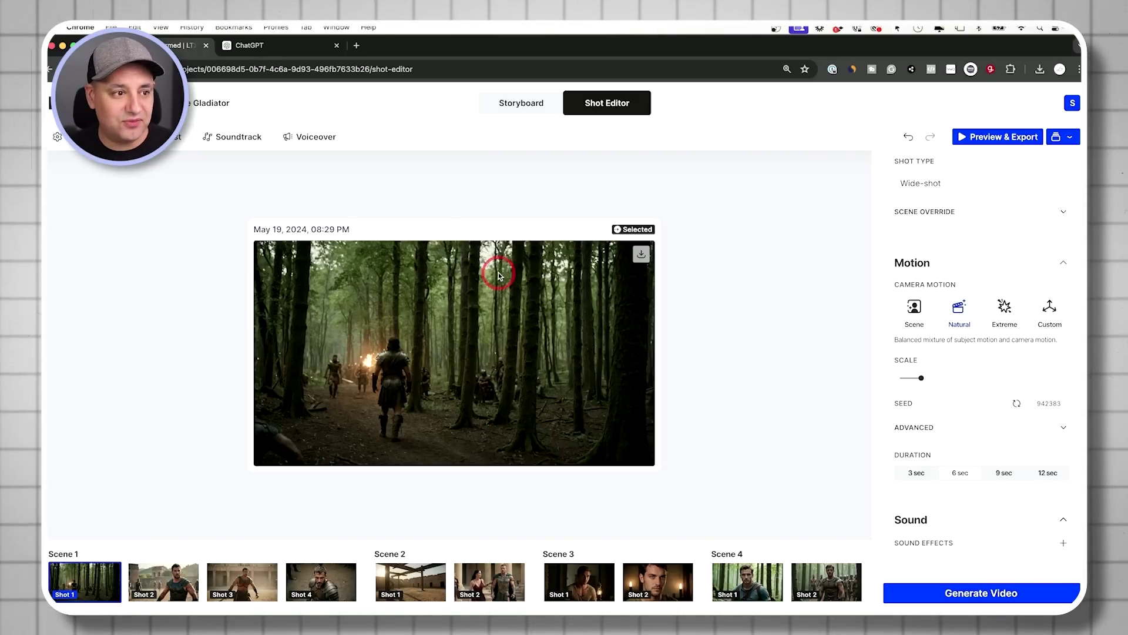
click(520, 107)
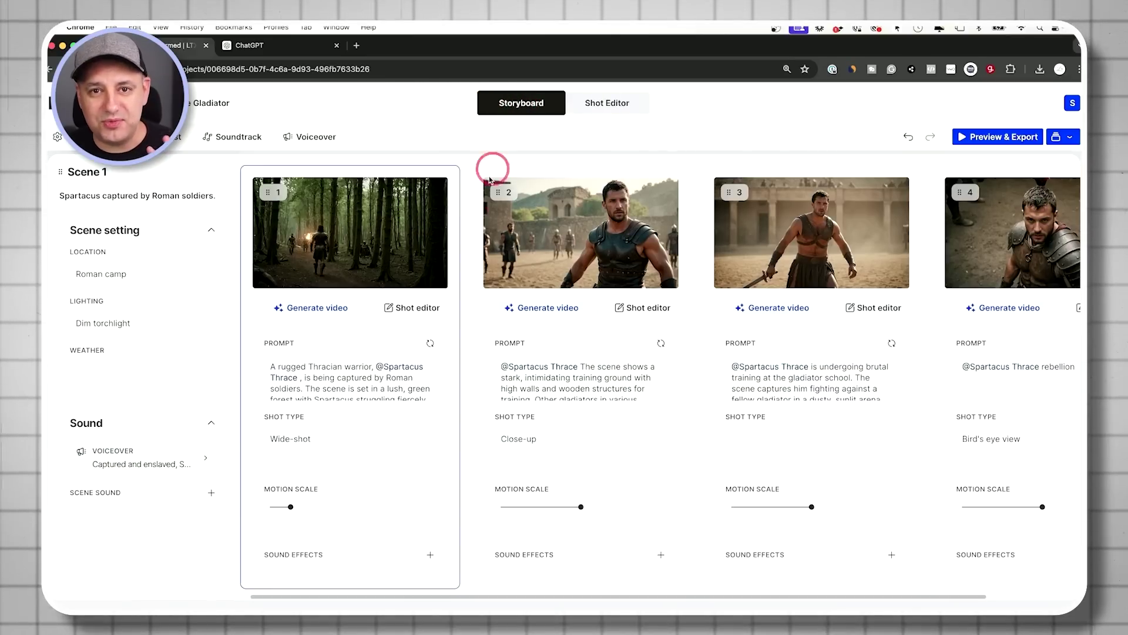
Lower the motion scale of shots 2 and 3, then generate videos for all four shots.
scroll(455, 258, down, 2)
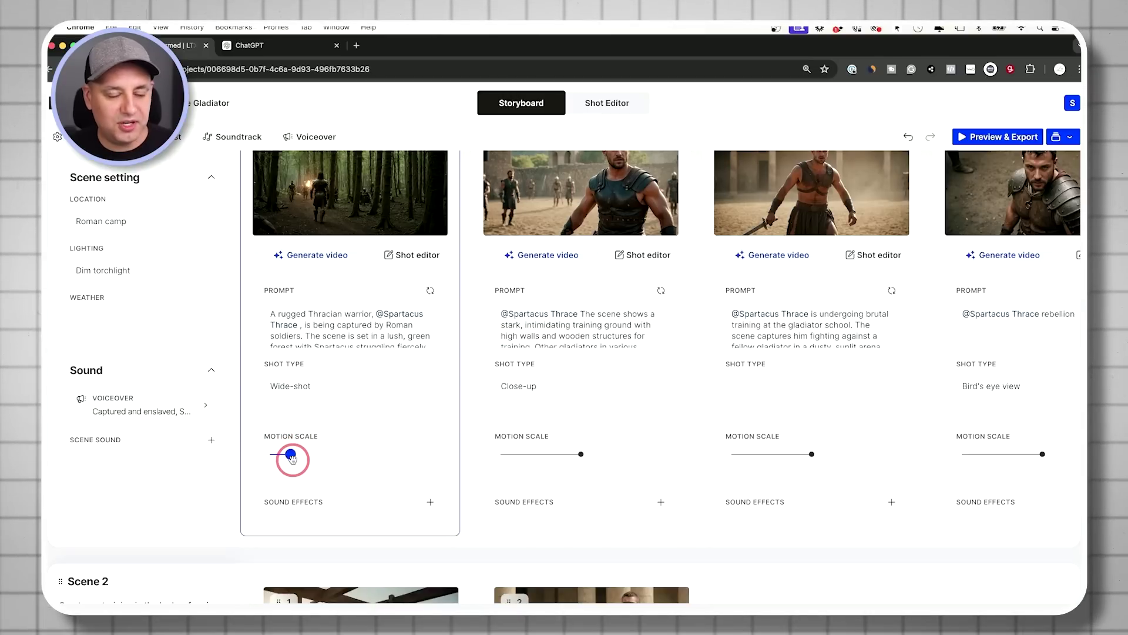
click(532, 452)
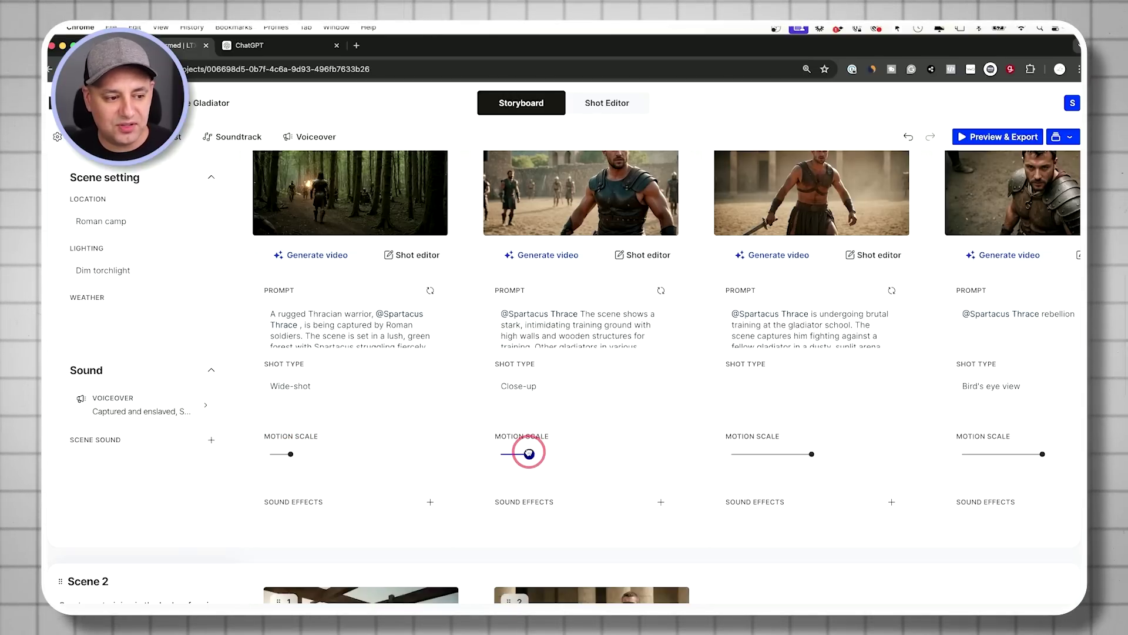
click(757, 453)
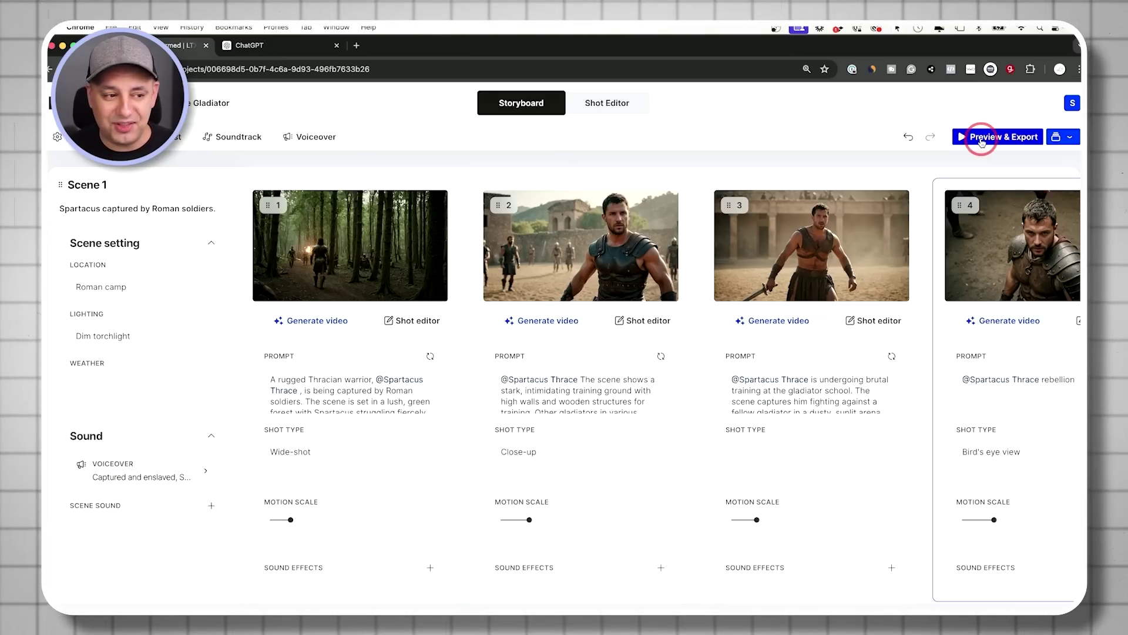
click(337, 325)
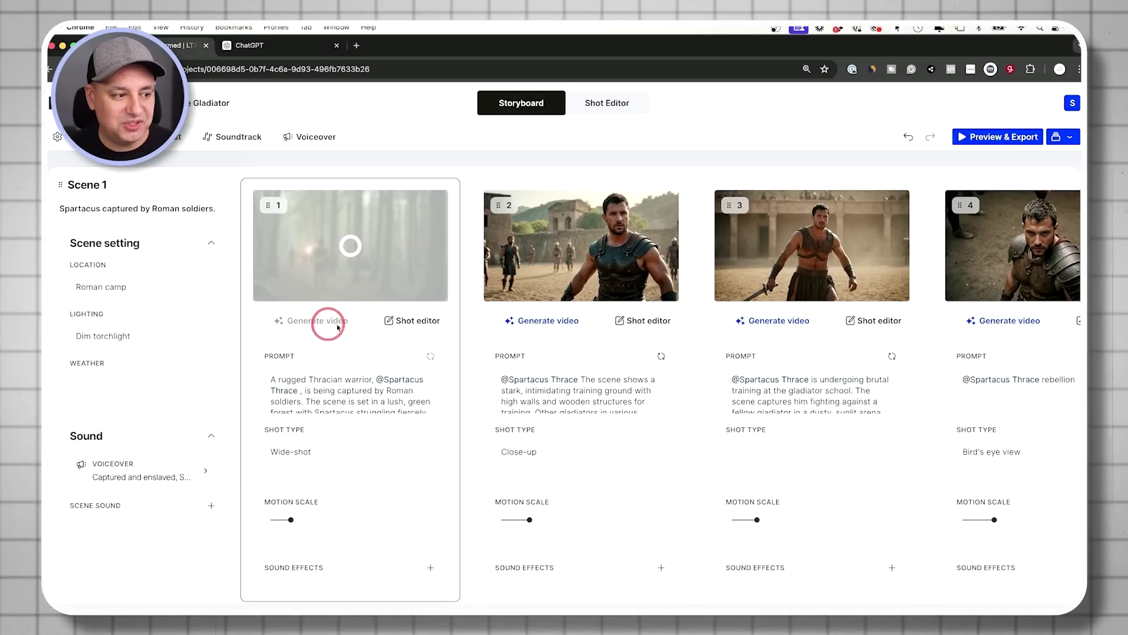
click(574, 325)
click(774, 320)
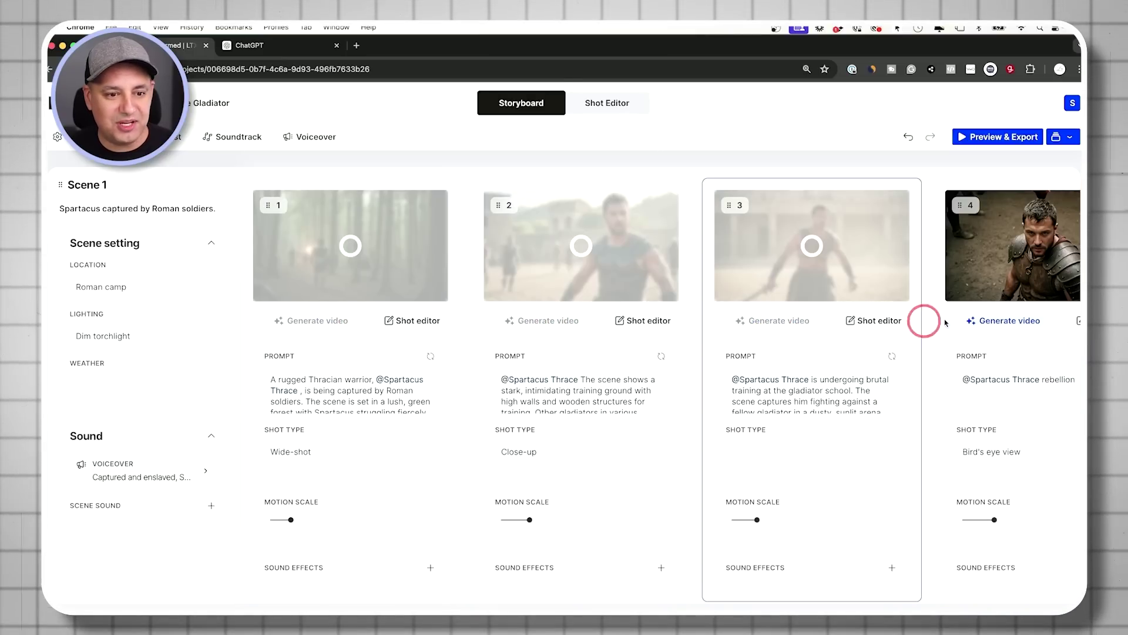
click(989, 321)
click(360, 263)
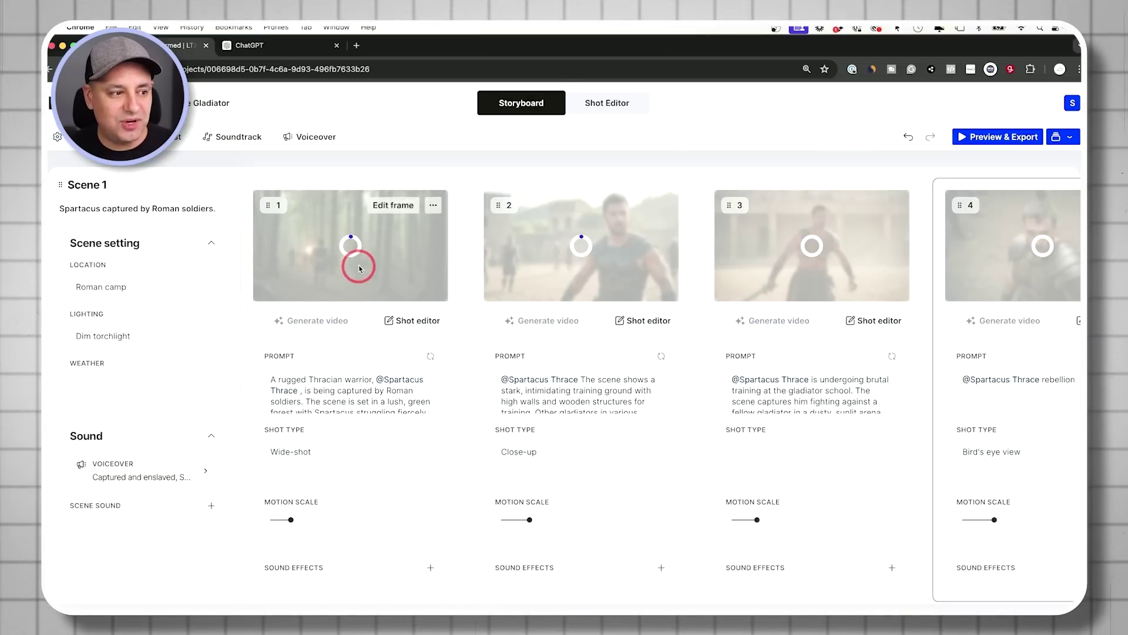
click(581, 247)
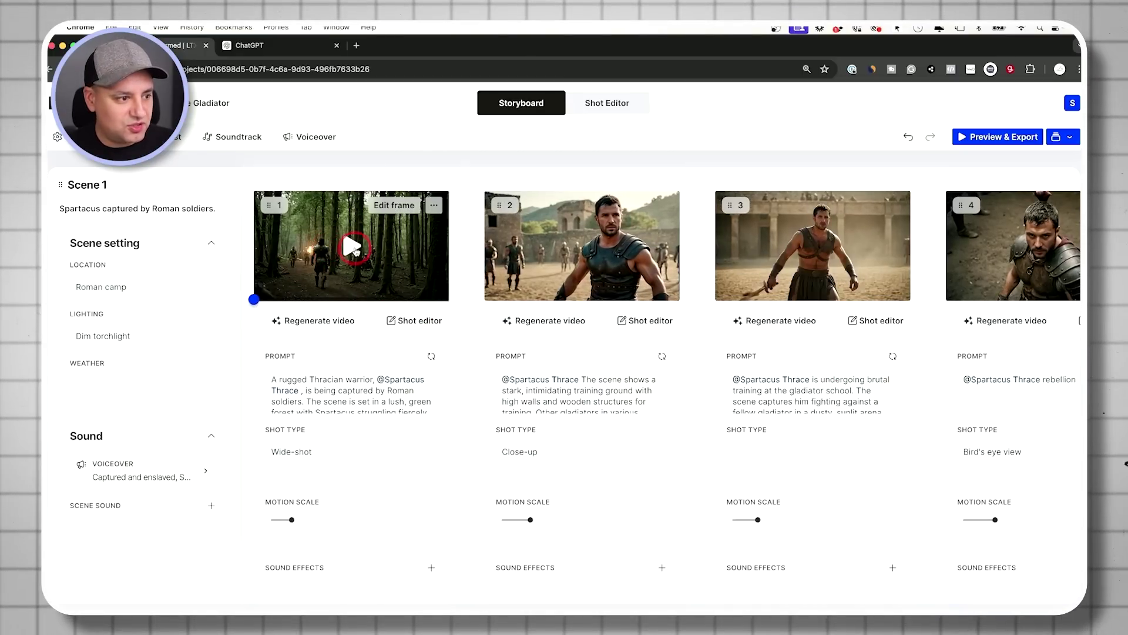
Play back the generated videos of shots 1 through 4.
click(410, 264)
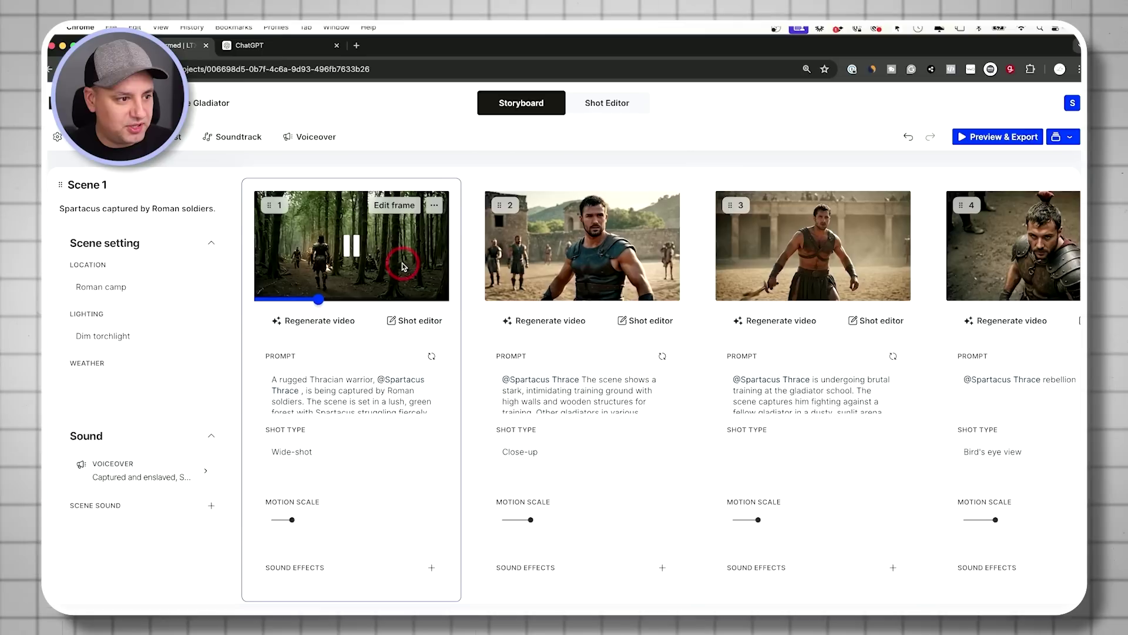
click(561, 255)
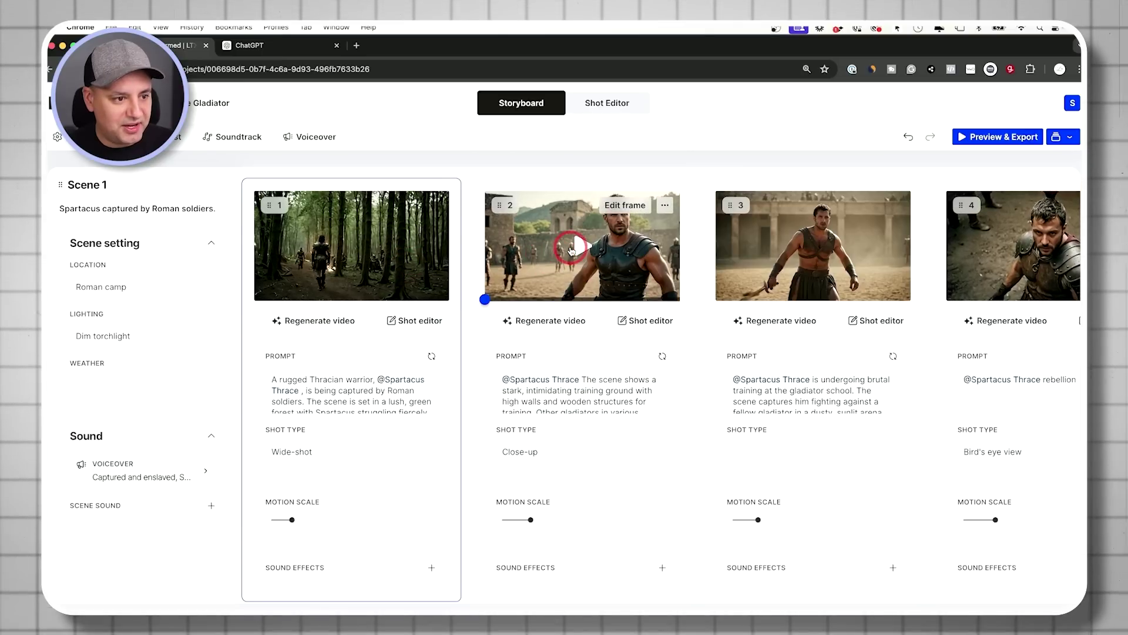
click(717, 274)
click(582, 247)
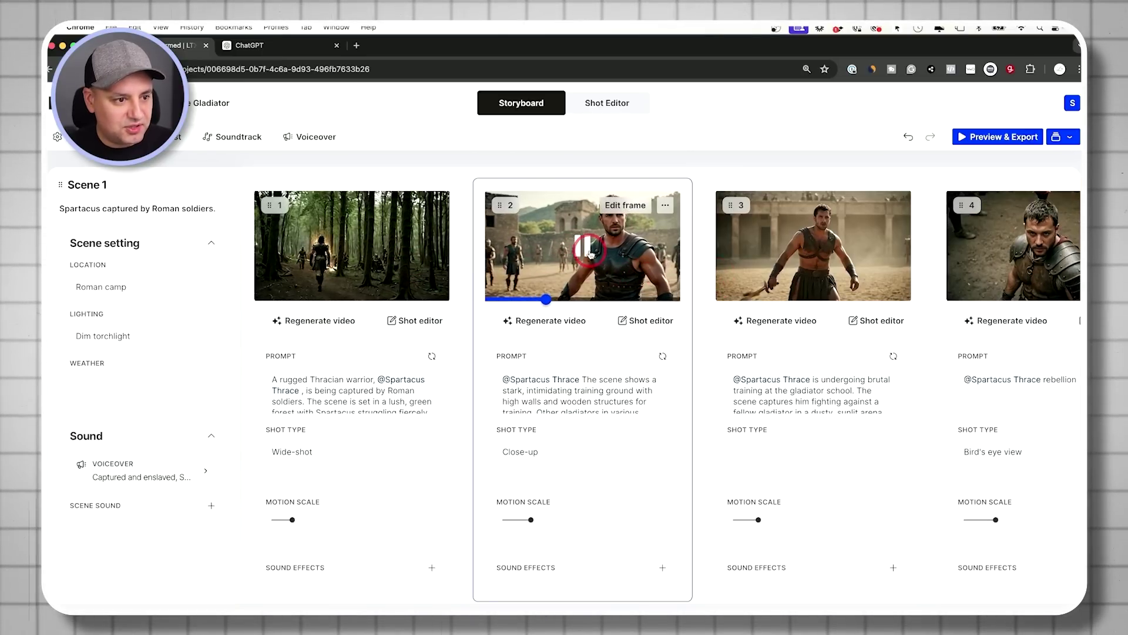
click(808, 249)
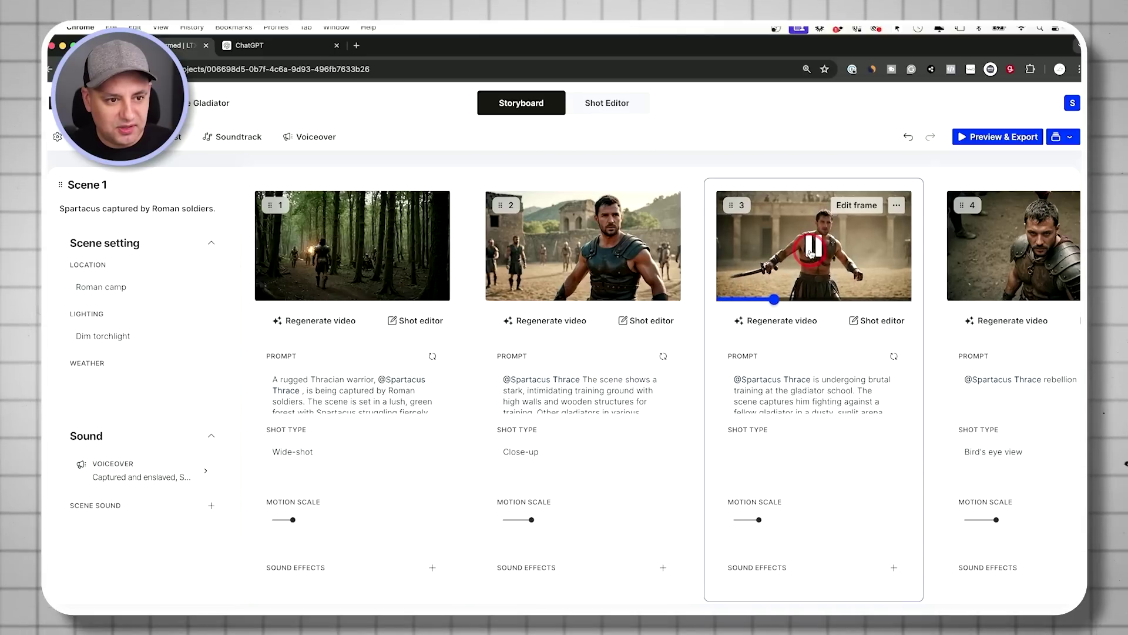
click(1040, 250)
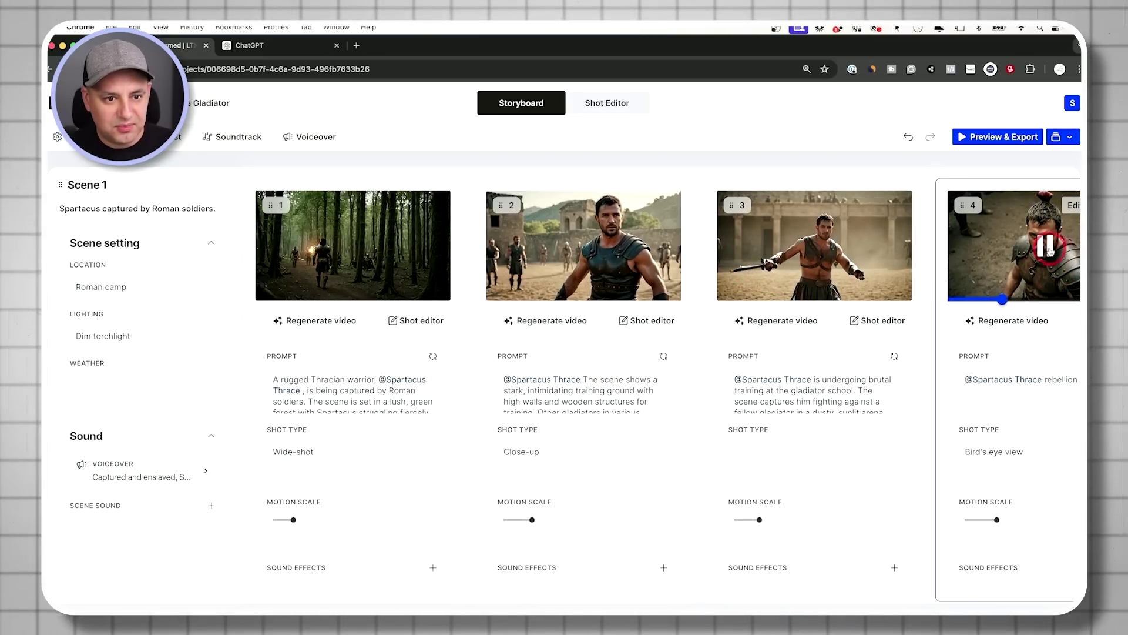
click(1020, 407)
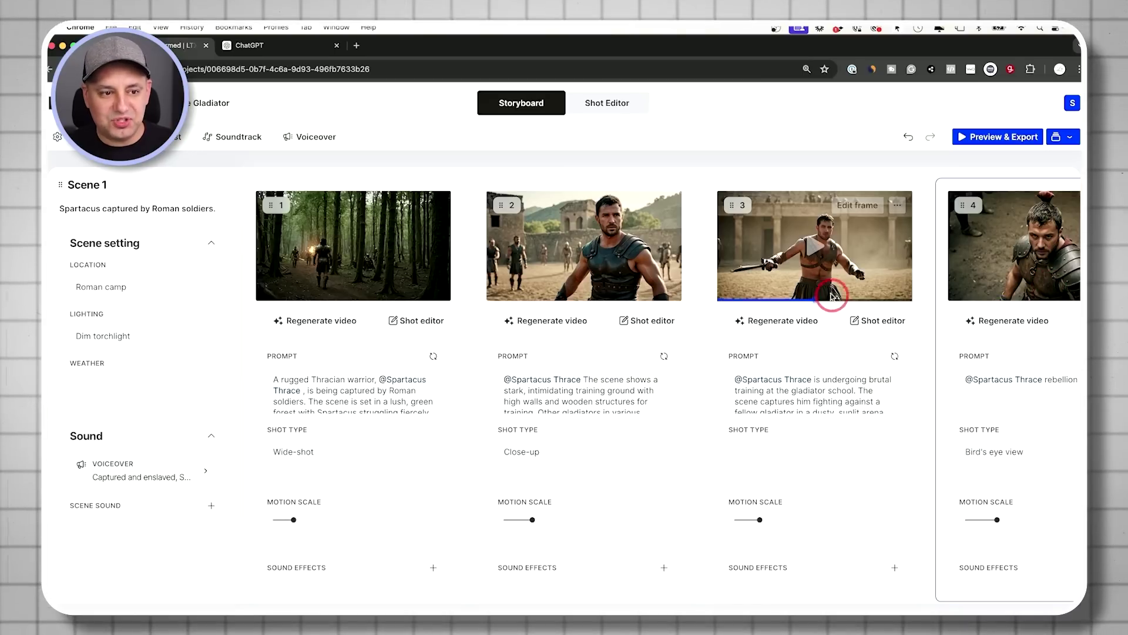
Increase shot 3's motion scale with its slider.
click(760, 521)
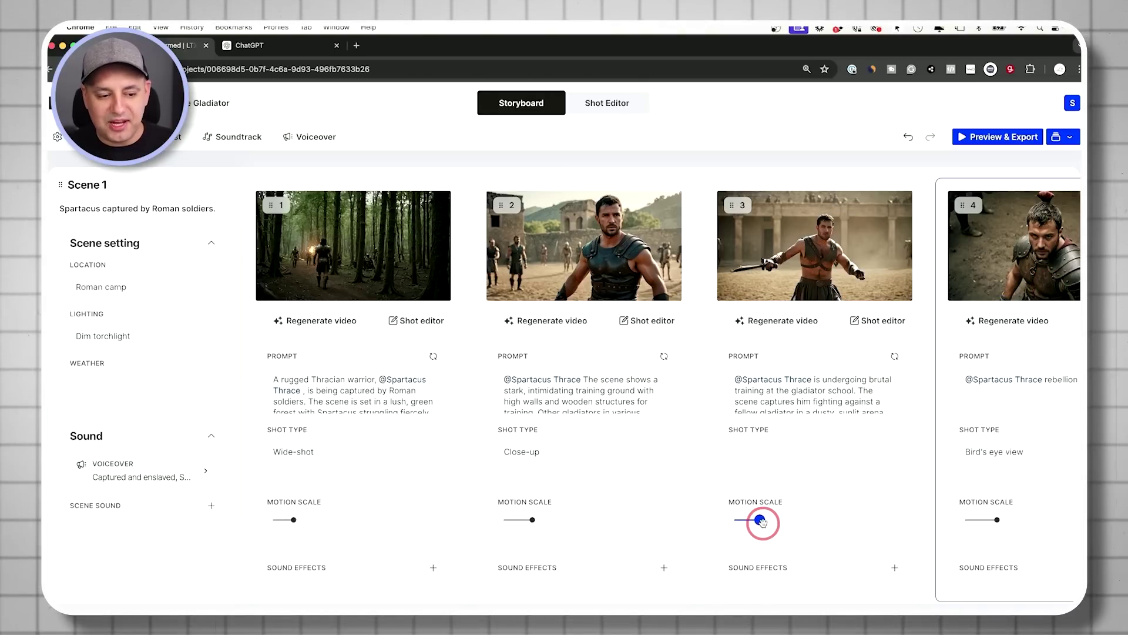
drag(761, 521, 792, 522)
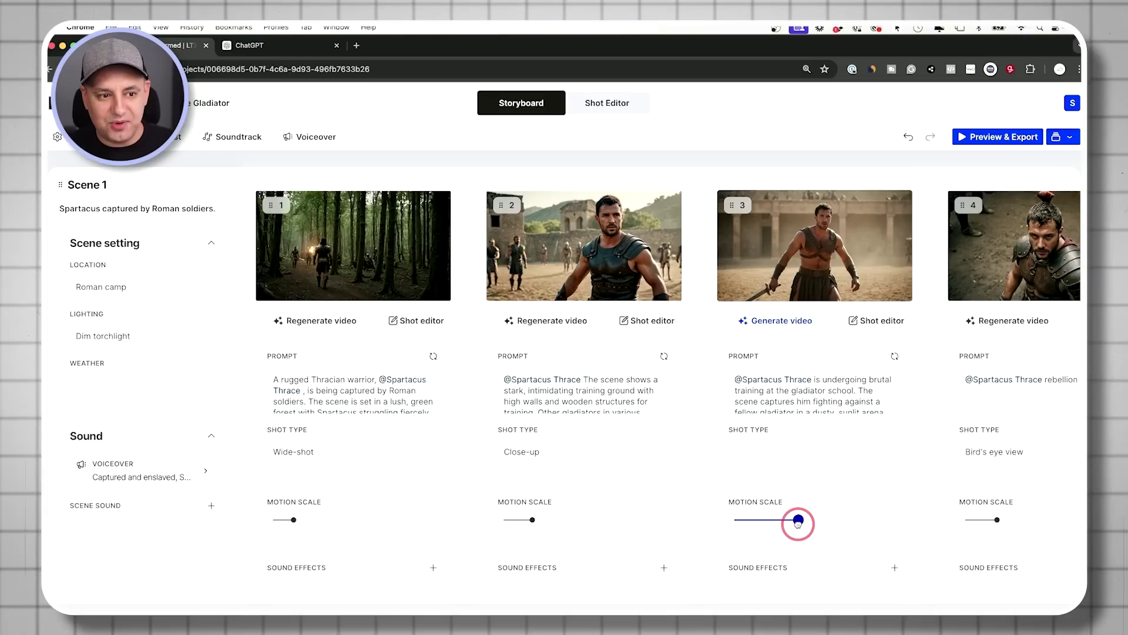
drag(797, 521, 769, 521)
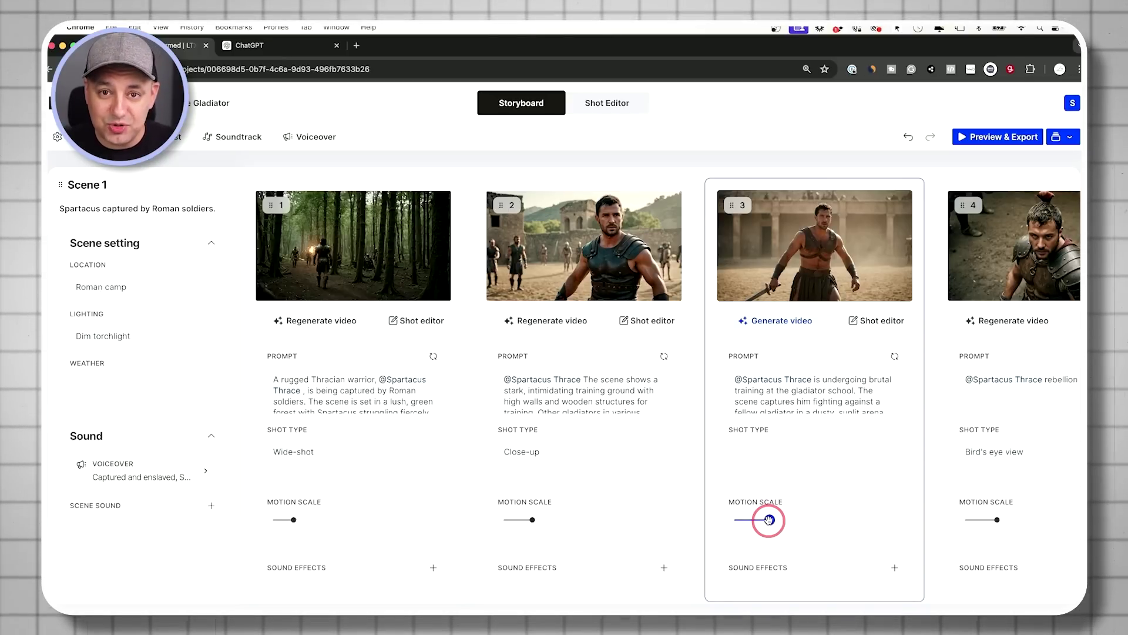
click(903, 317)
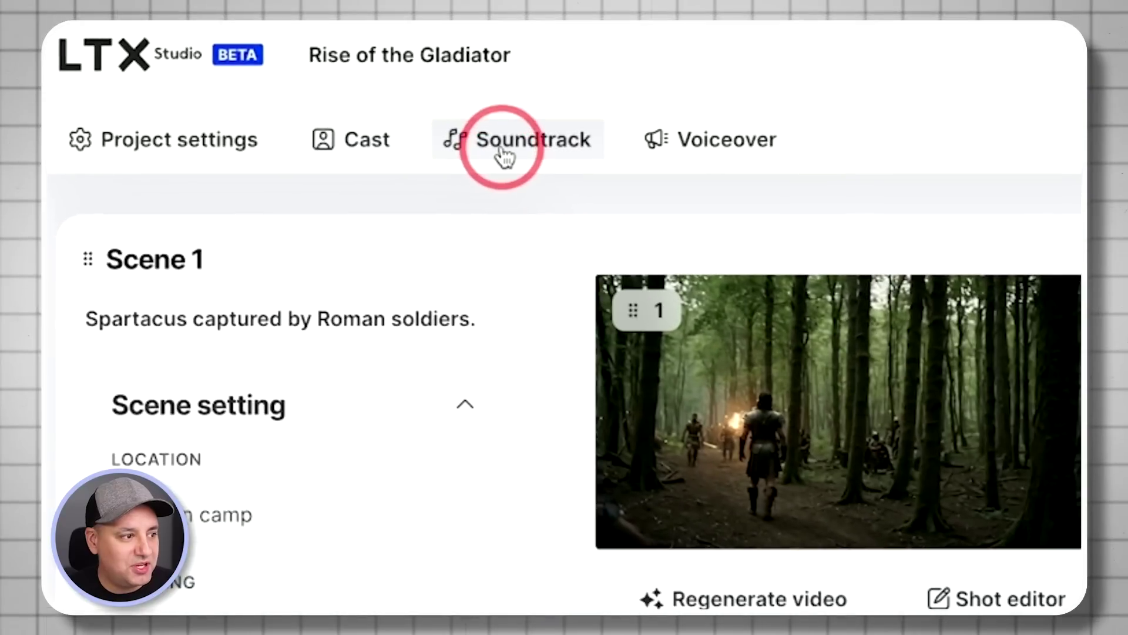
Play and stop the film's epic, dramatic, intense soundtrack preview.
click(227, 141)
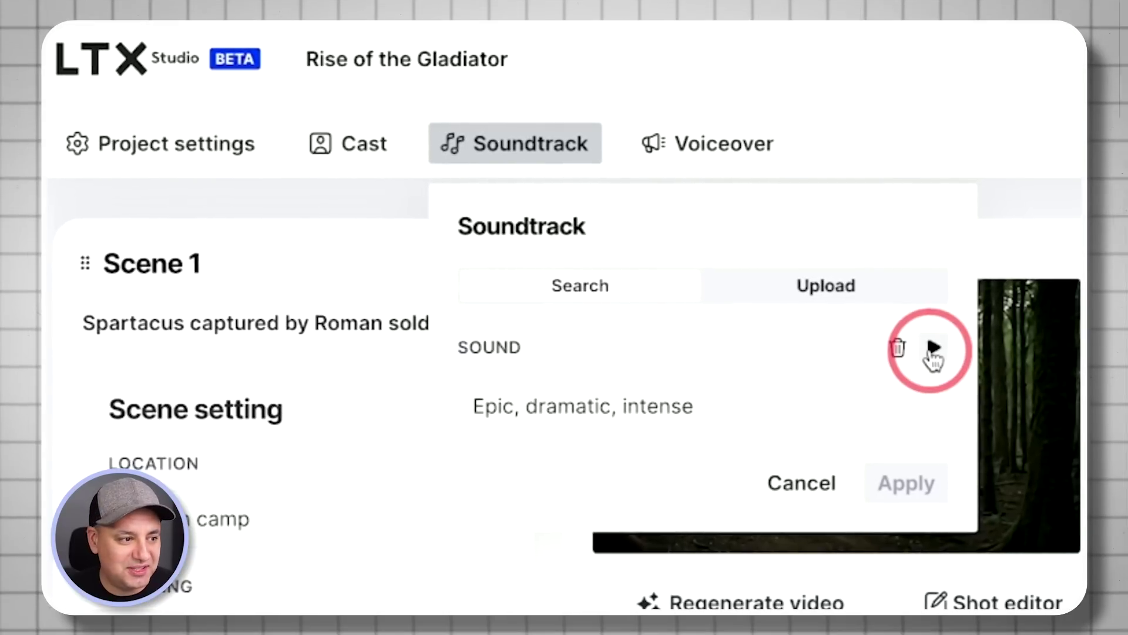
click(933, 352)
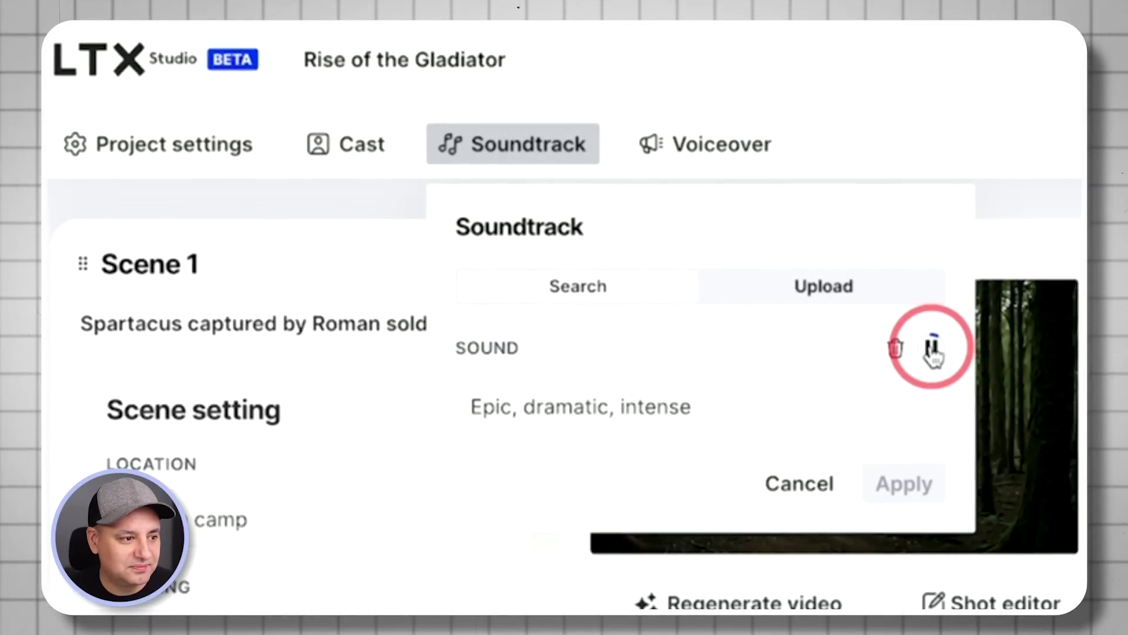
click(933, 351)
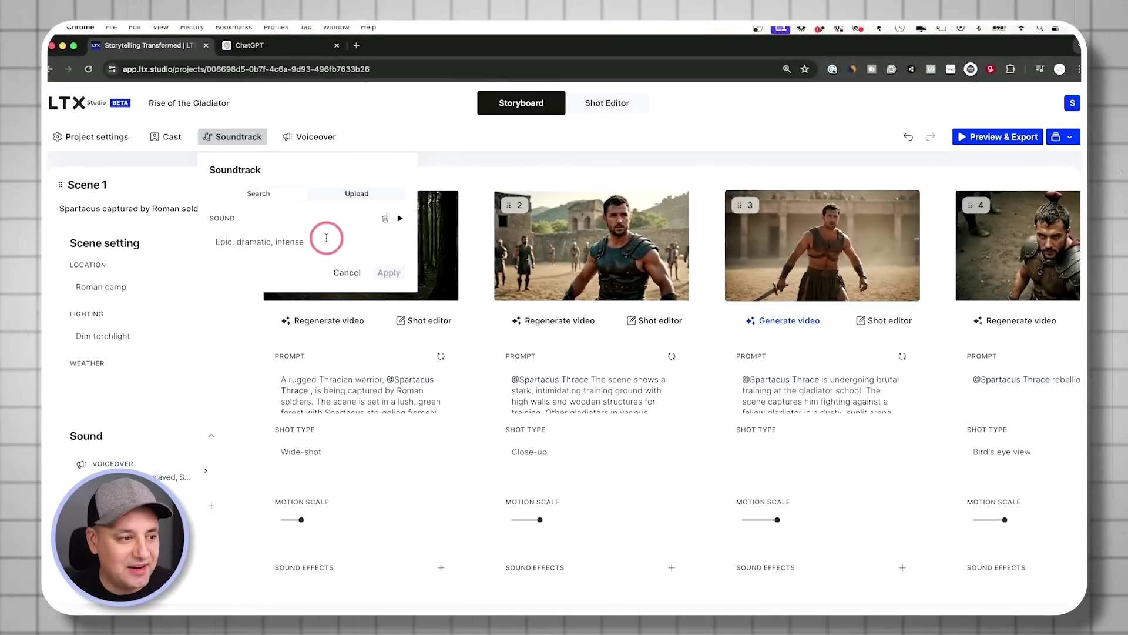
click(177, 142)
Apply the Anime visual aesthetic to the storyboard and review the restyled shots.
click(134, 225)
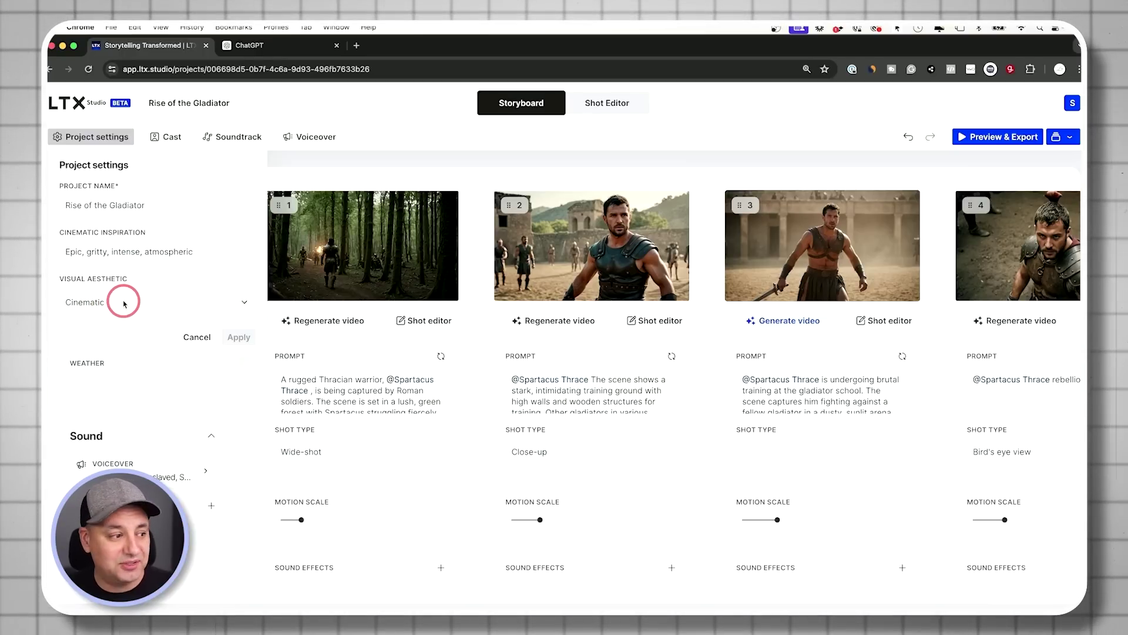
click(124, 302)
scroll(151, 360, down, 3)
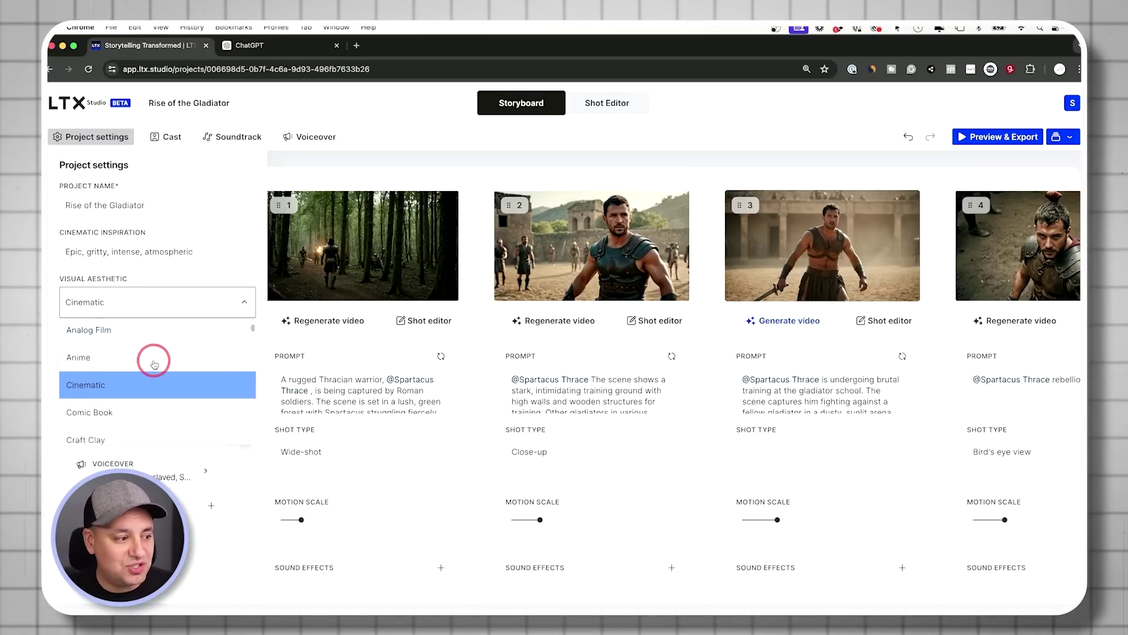
click(78, 349)
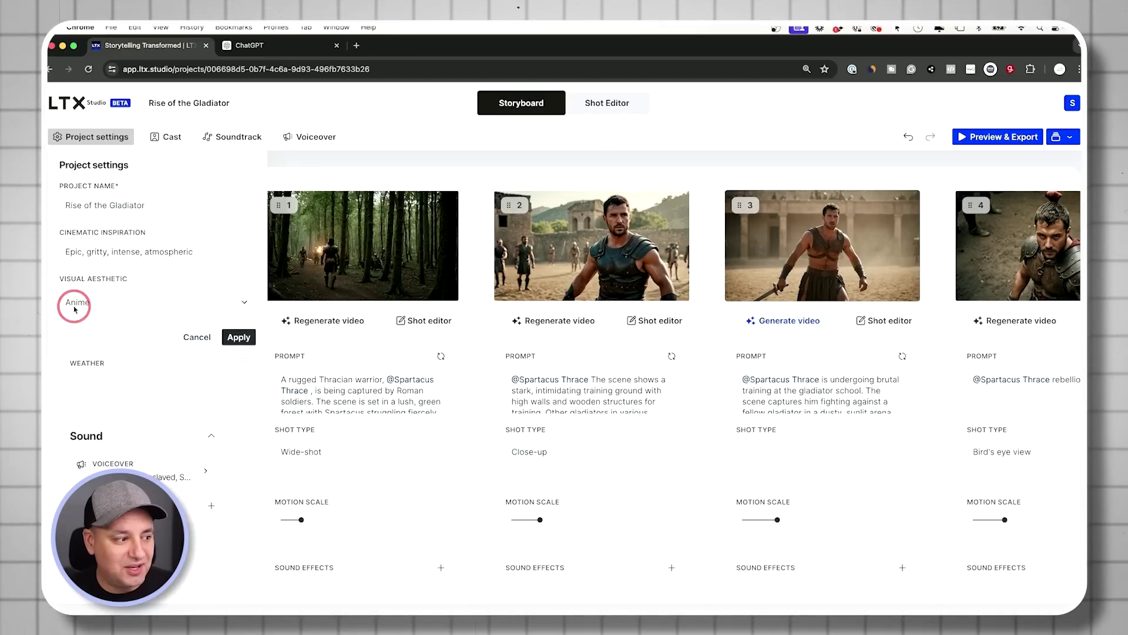
click(130, 305)
scroll(156, 384, down, 5)
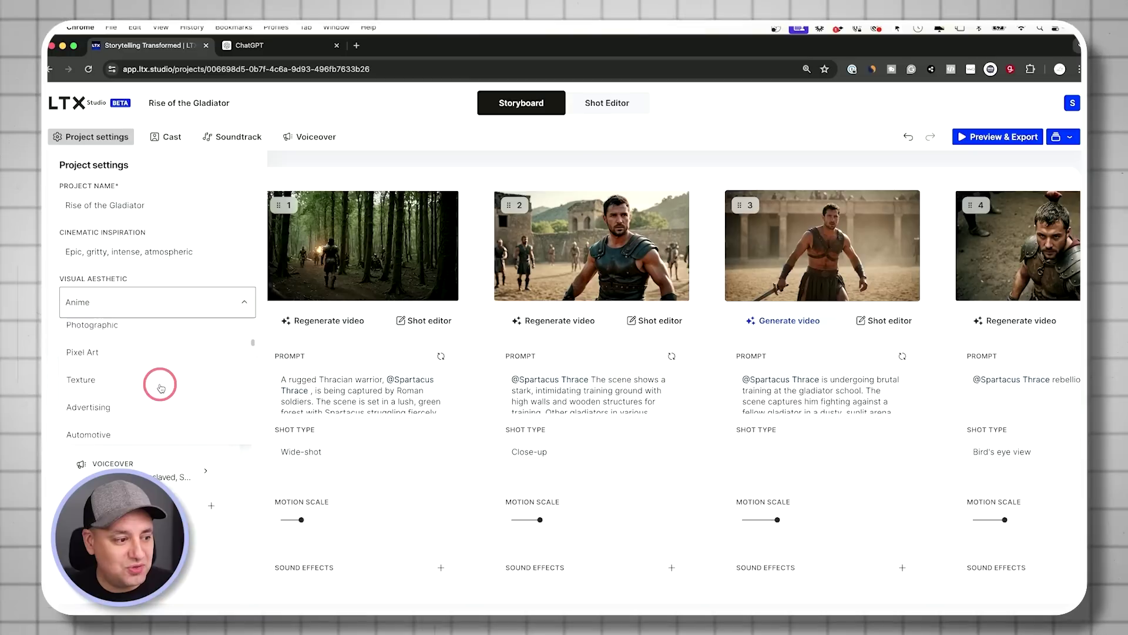
scroll(159, 385, up, 5)
scroll(158, 385, up, 2)
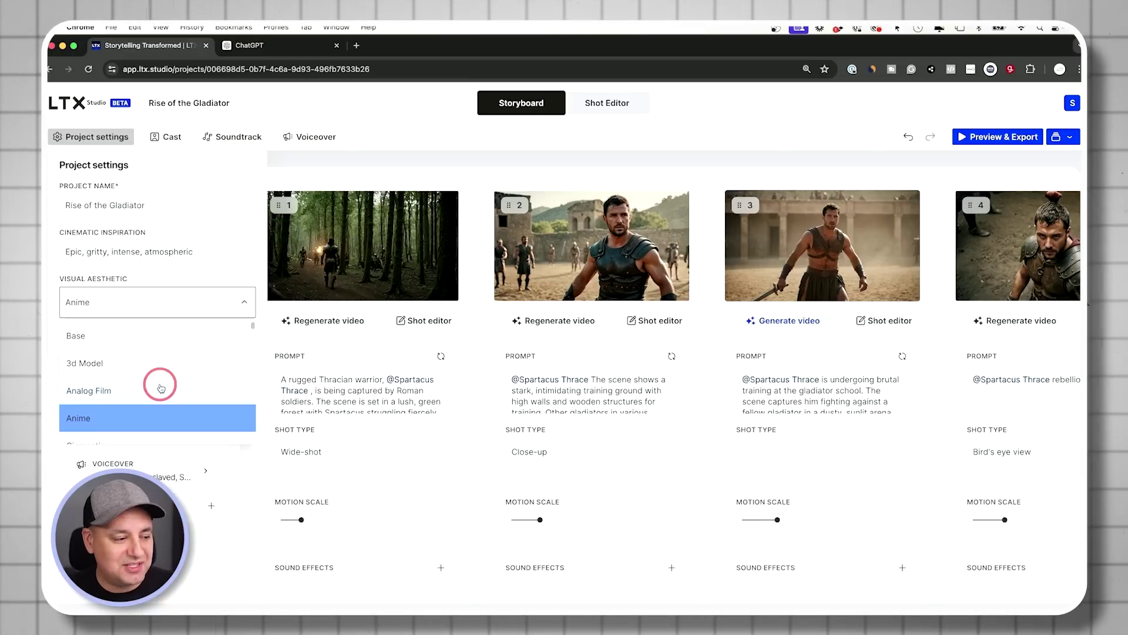
click(181, 291)
click(238, 338)
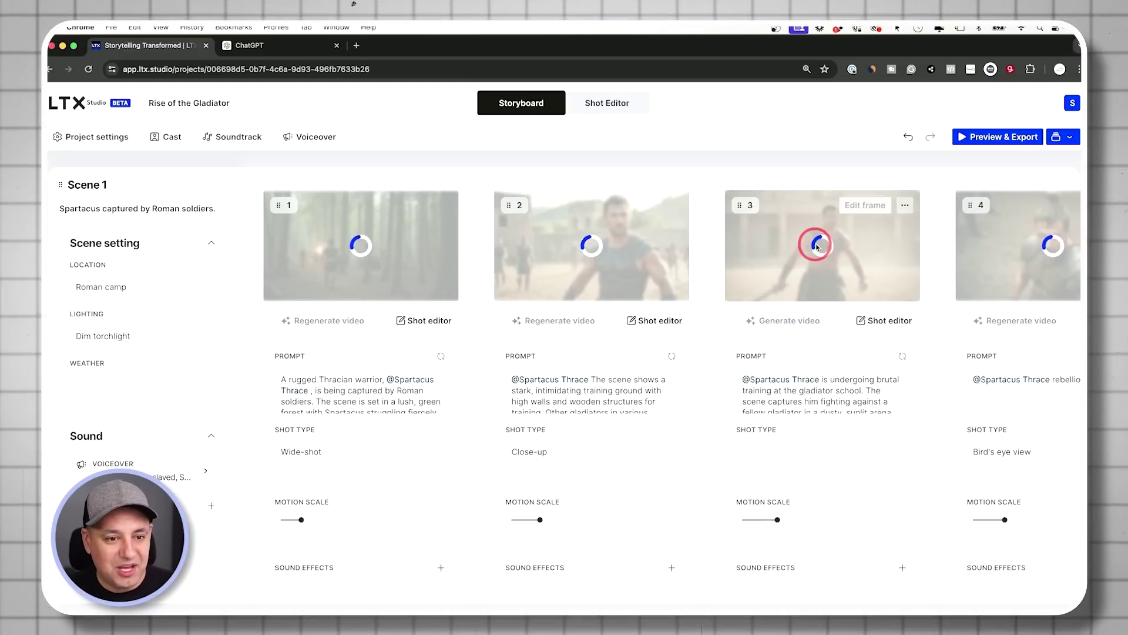
scroll(668, 352, down, 5)
scroll(668, 297, up, 5)
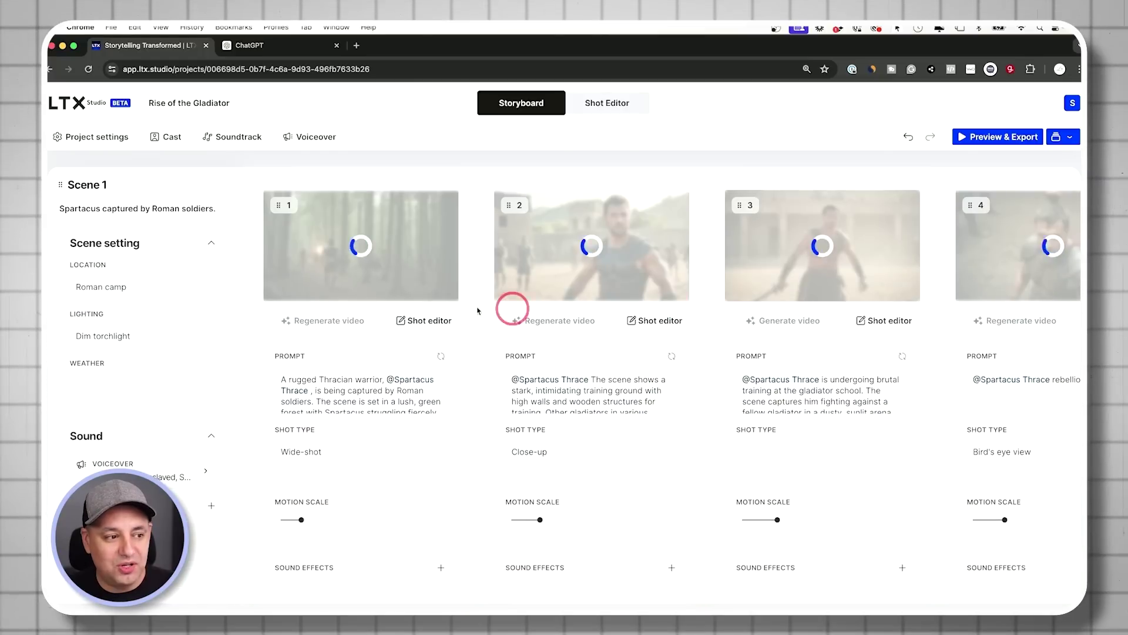
mouse_move(415, 260)
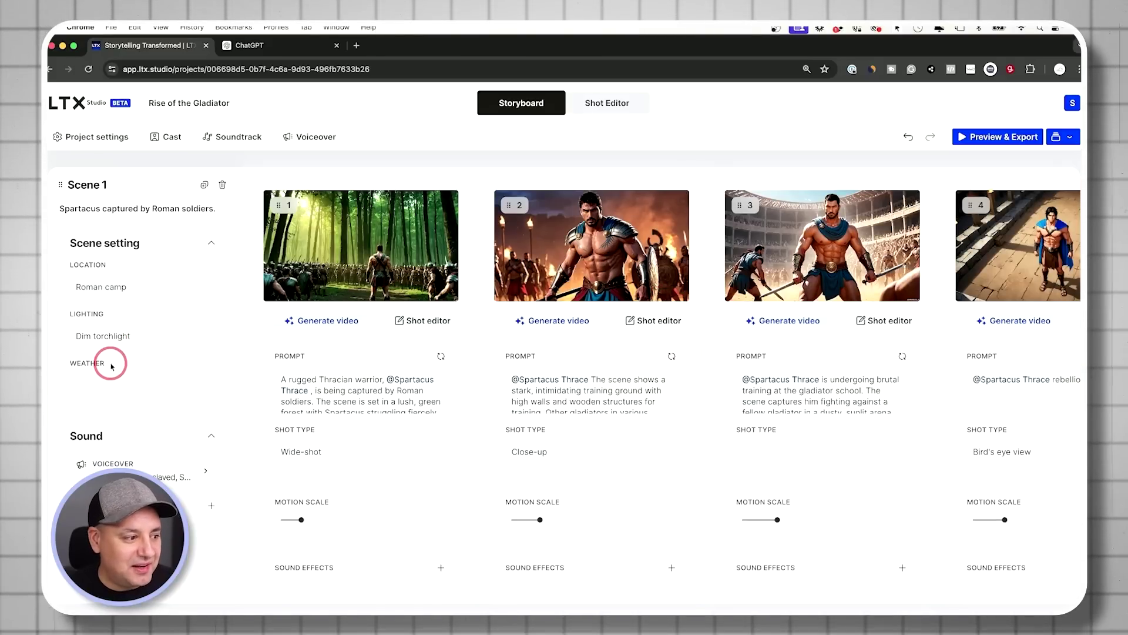
Switch the project's visual aesthetic back to Cinematic and apply it.
click(101, 140)
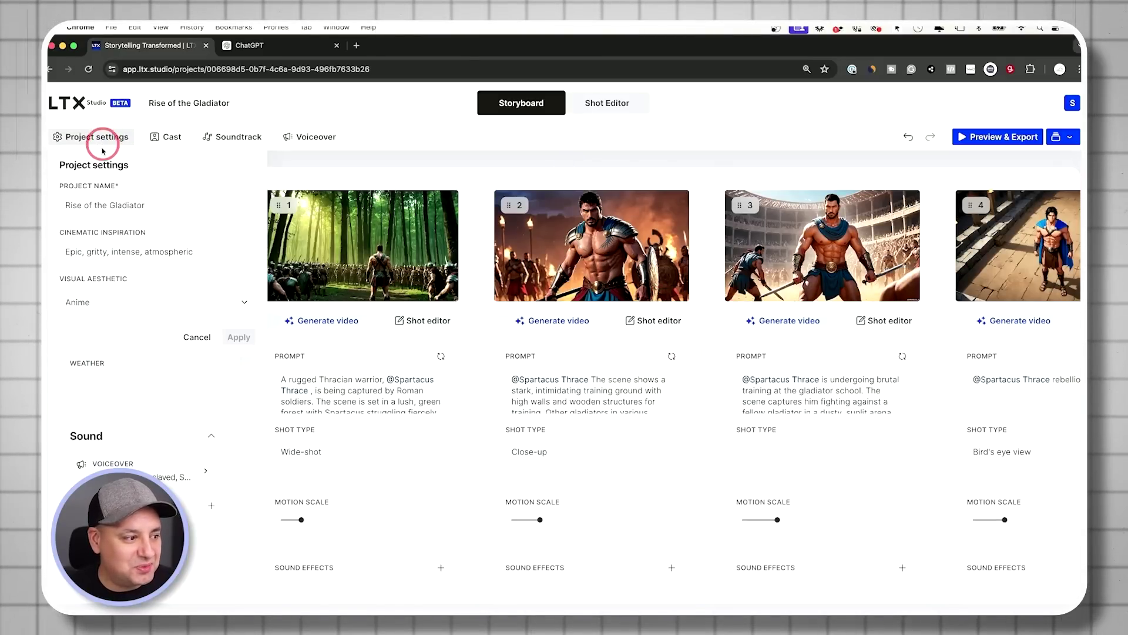
click(121, 313)
scroll(141, 359, down, 4)
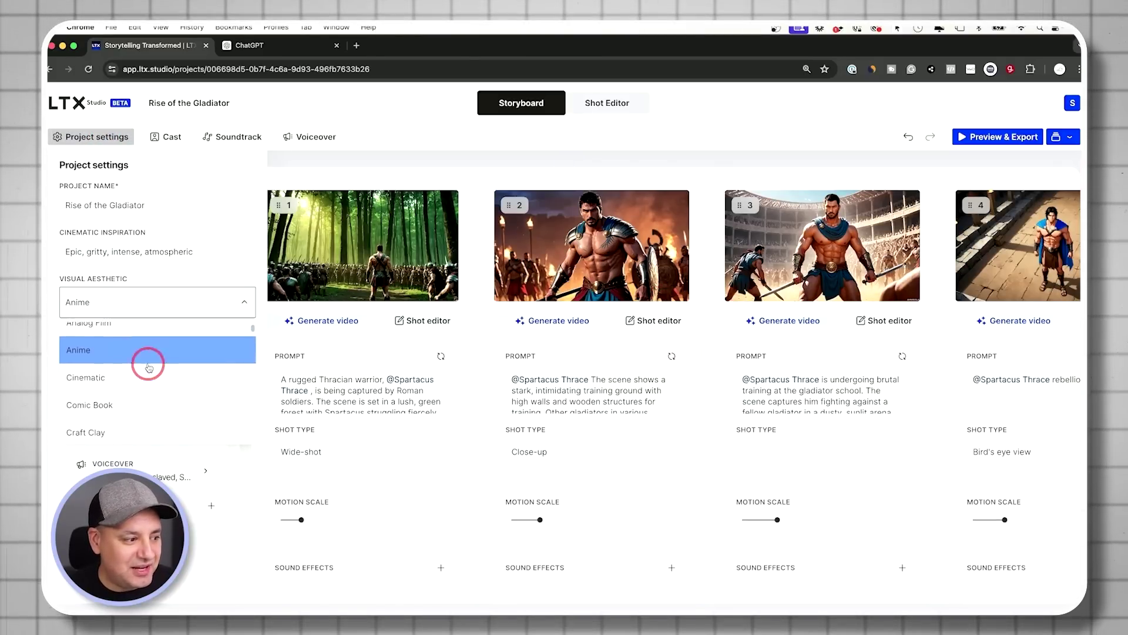
click(107, 347)
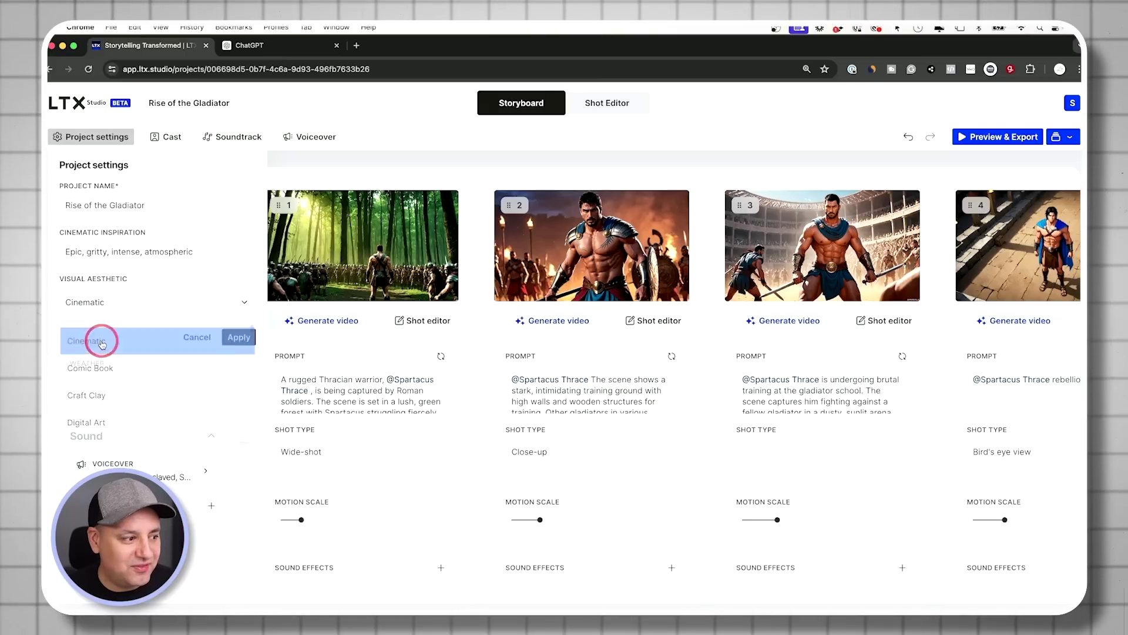
click(242, 339)
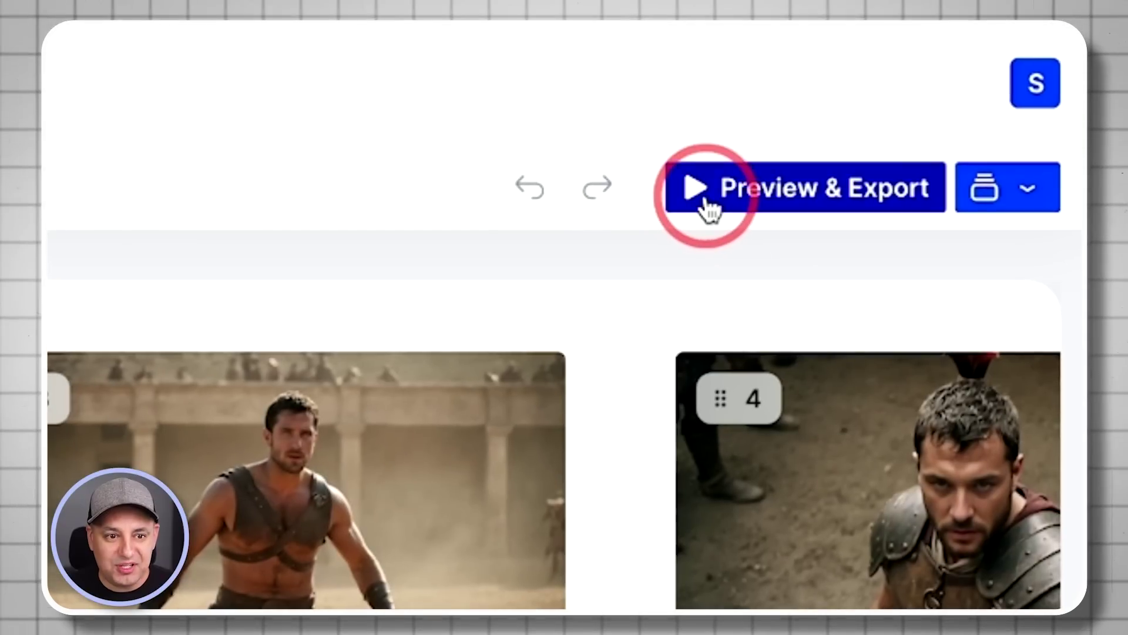
Render the full film at Standard quality from Preview & Export.
click(707, 199)
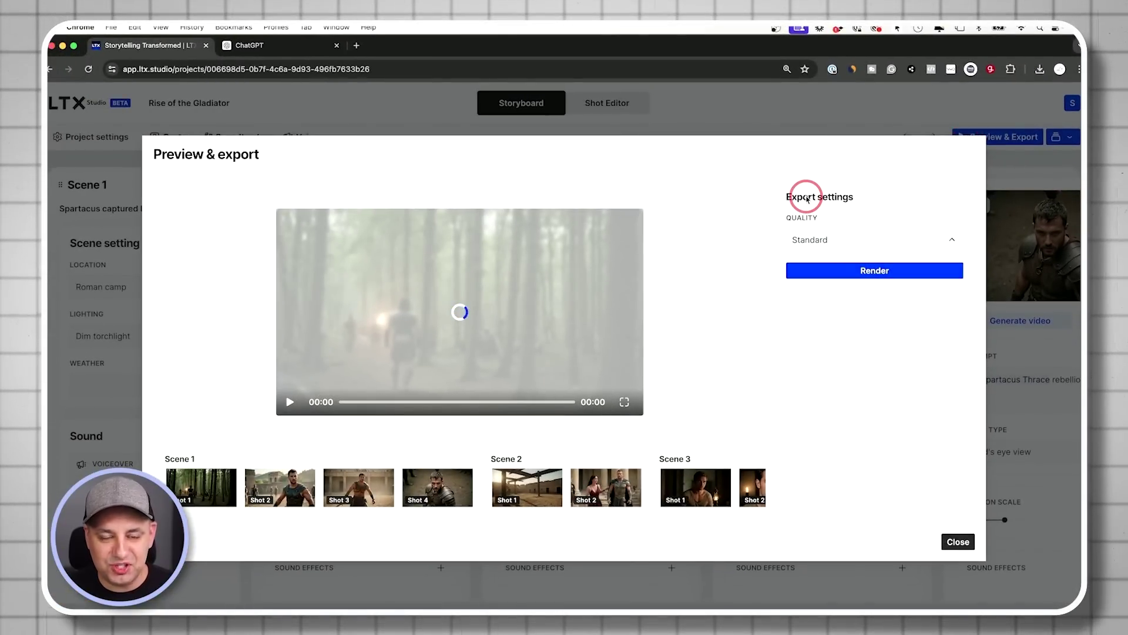
click(859, 272)
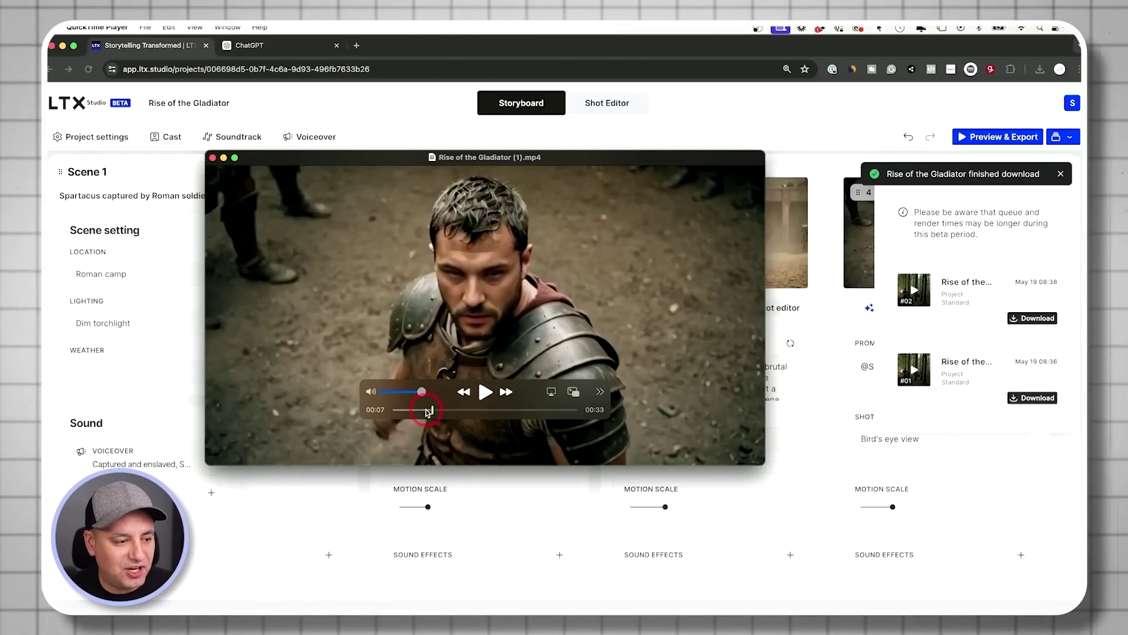
Scrub the MP4 back from 00:07 to 00:05 to the arena gladiator shot.
drag(427, 408, 424, 408)
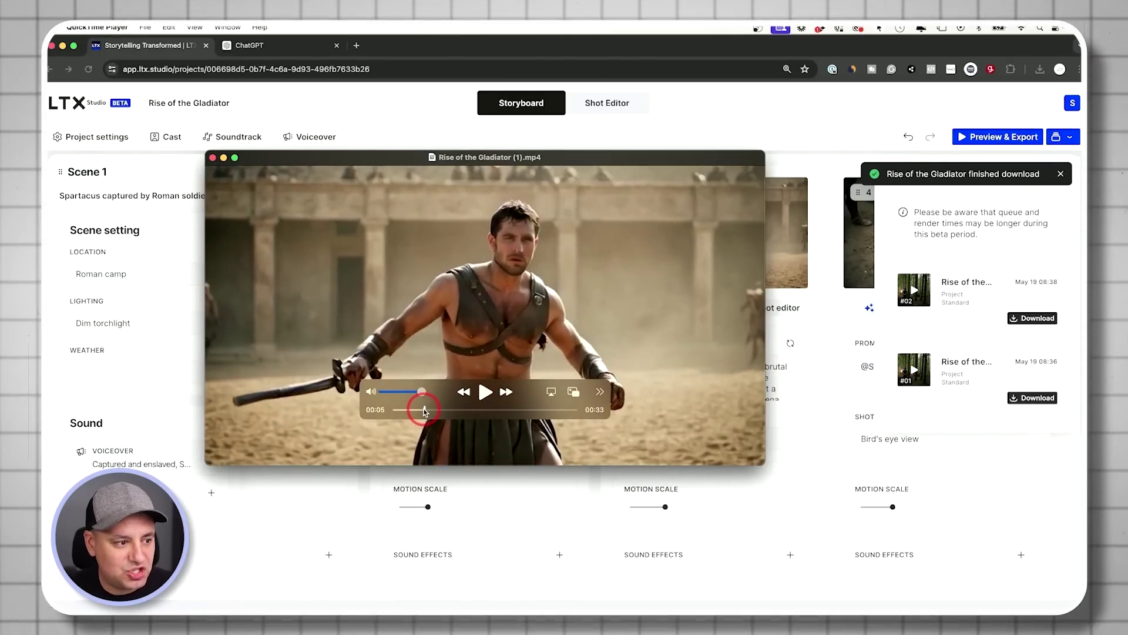
Open shot 3's arena training frame in the shot editor and scroll to its Motion settings.
click(170, 172)
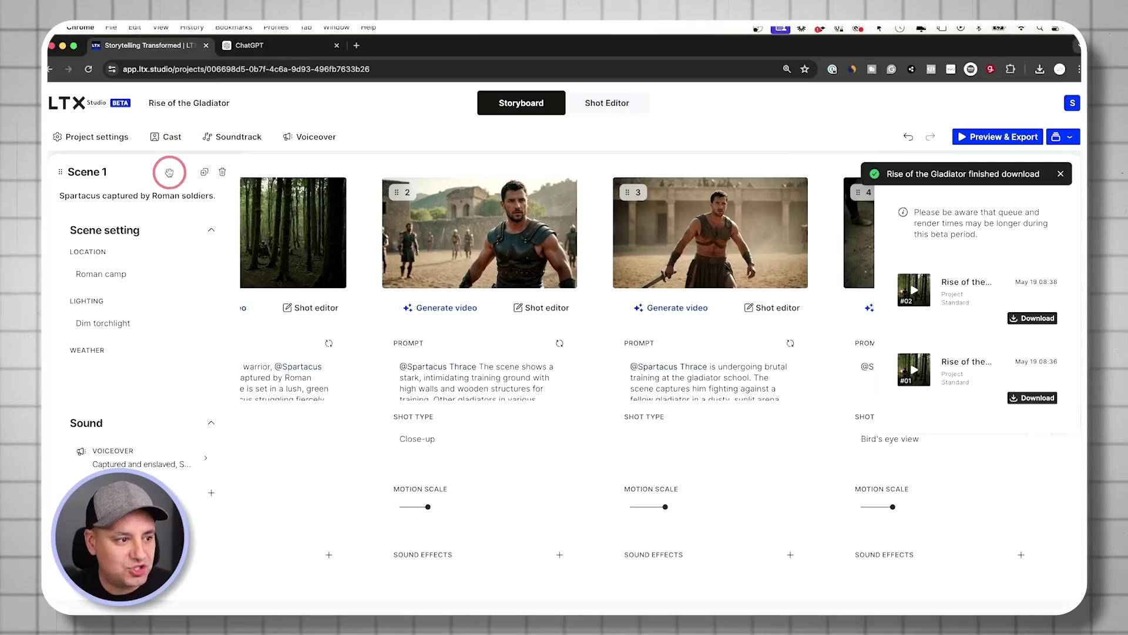
click(750, 201)
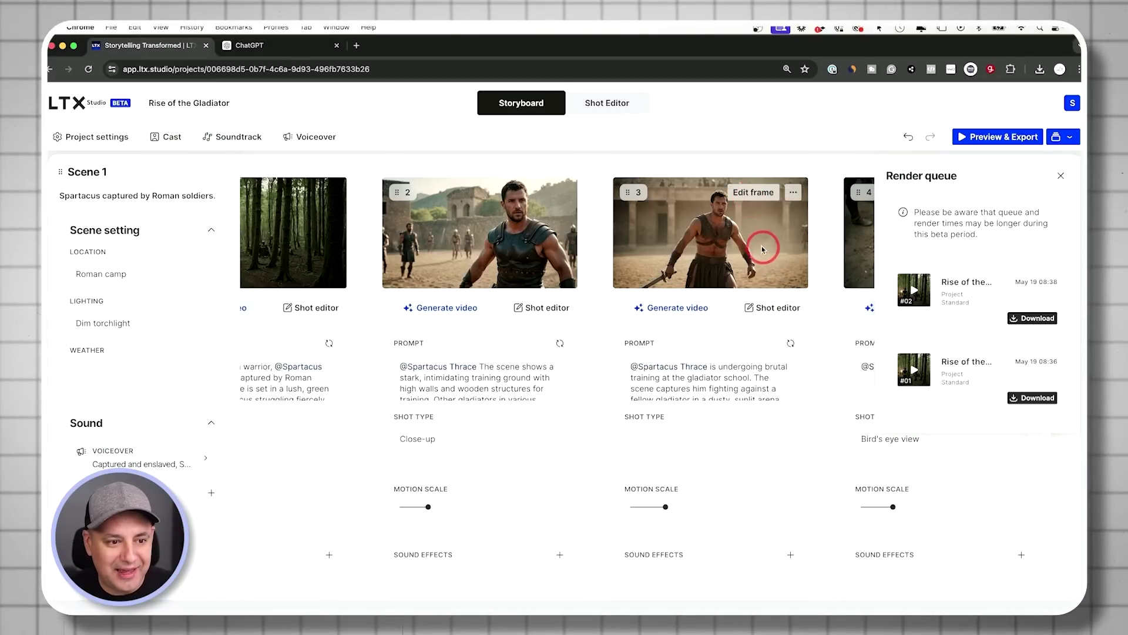
click(770, 307)
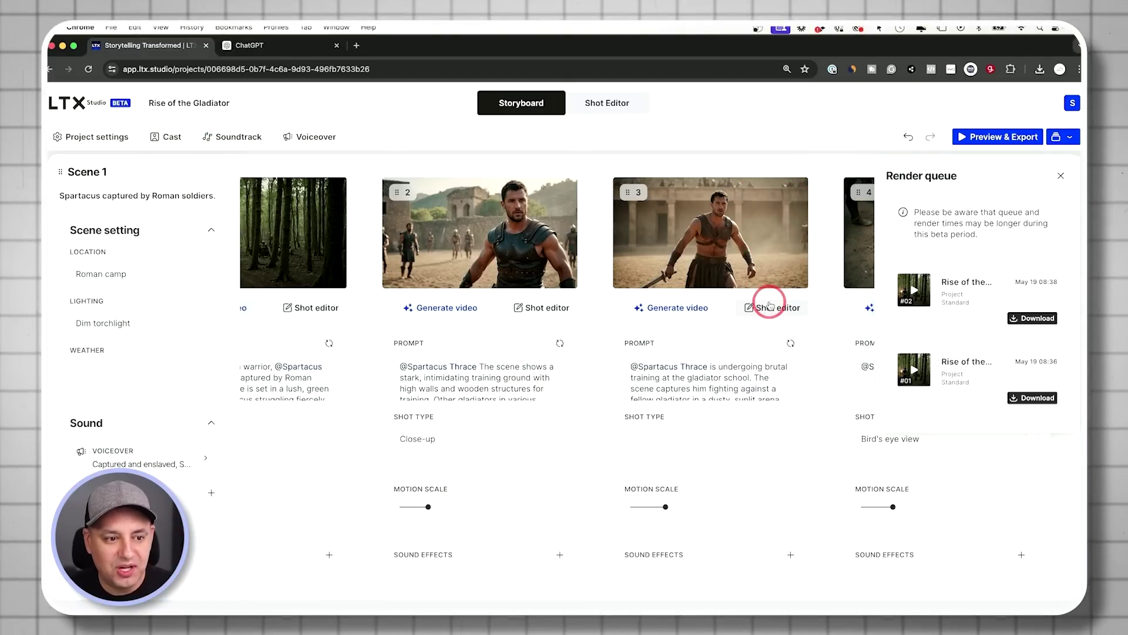
click(1060, 177)
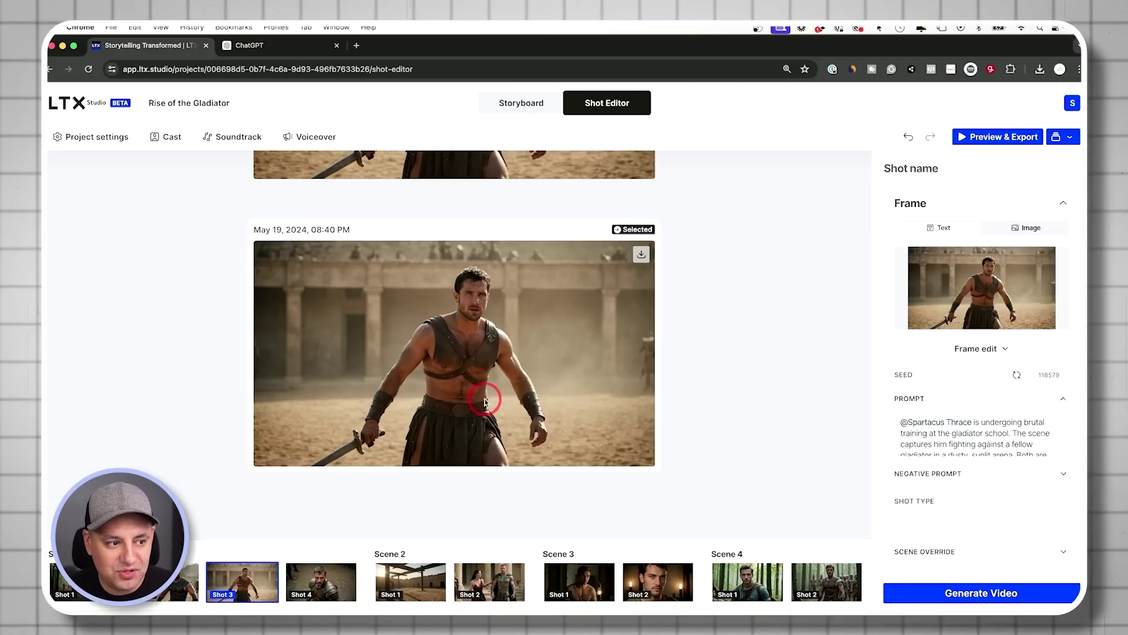
scroll(948, 501, down, 6)
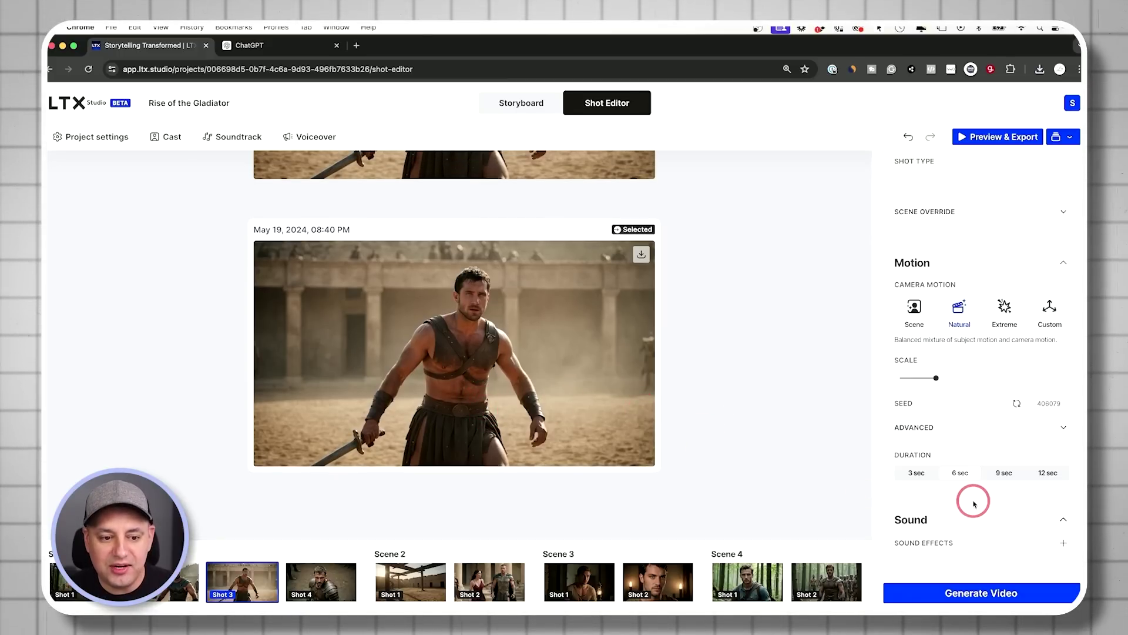